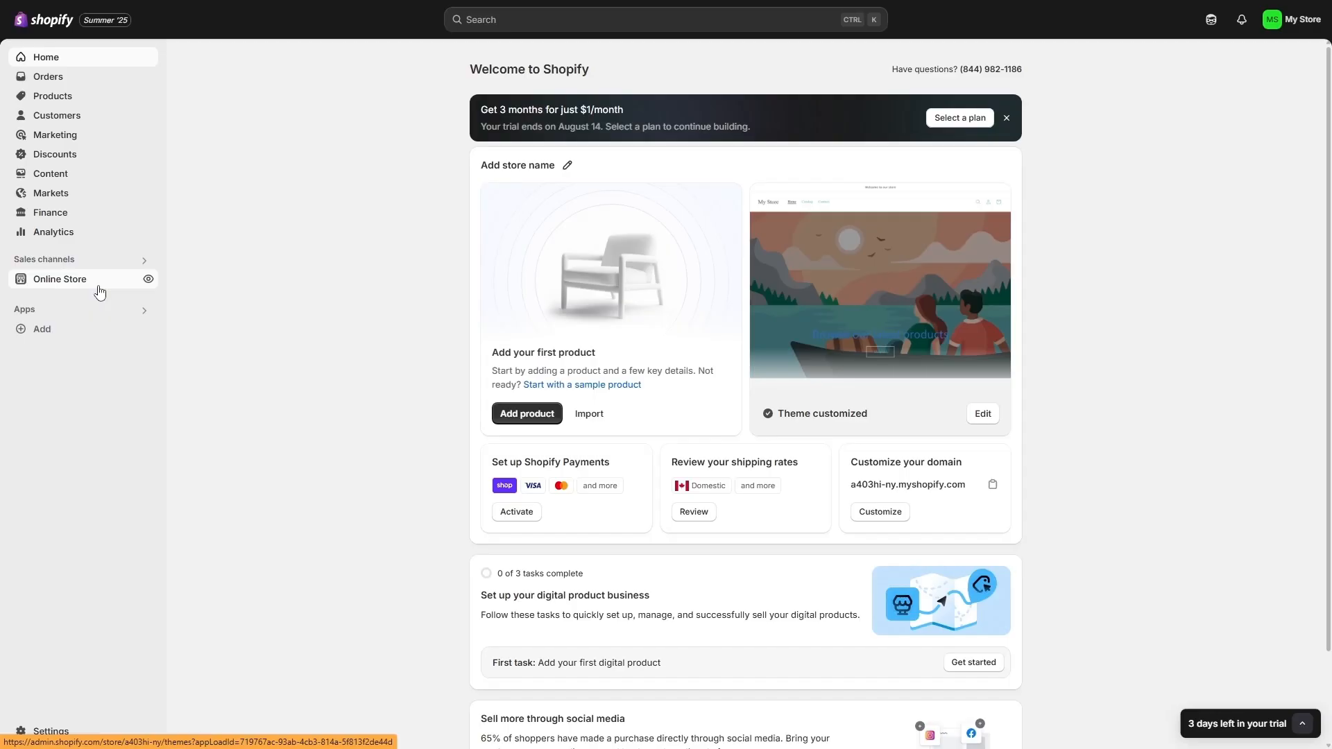
# Step: Open the Dawn theme in the theme editor and preview the store's home page
pyautogui.click(70, 280)
pyautogui.click(72, 296)
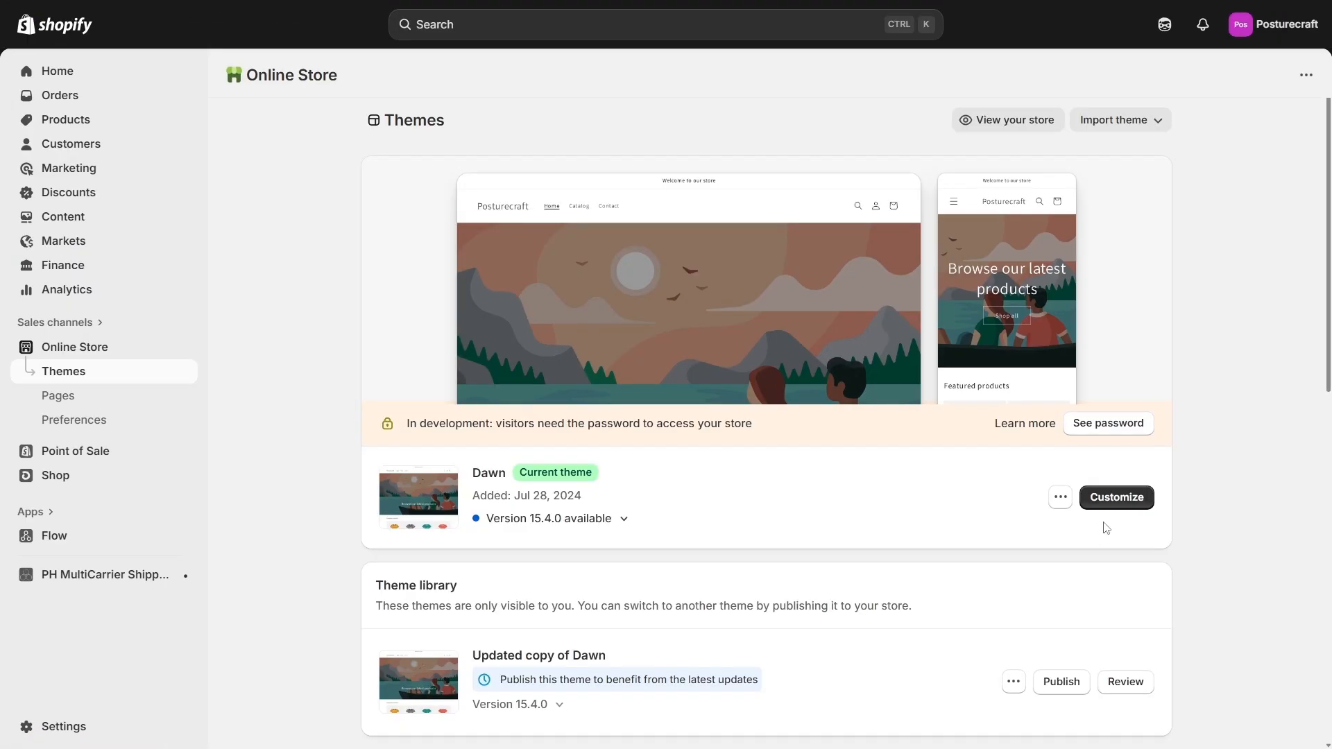
pyautogui.click(1113, 504)
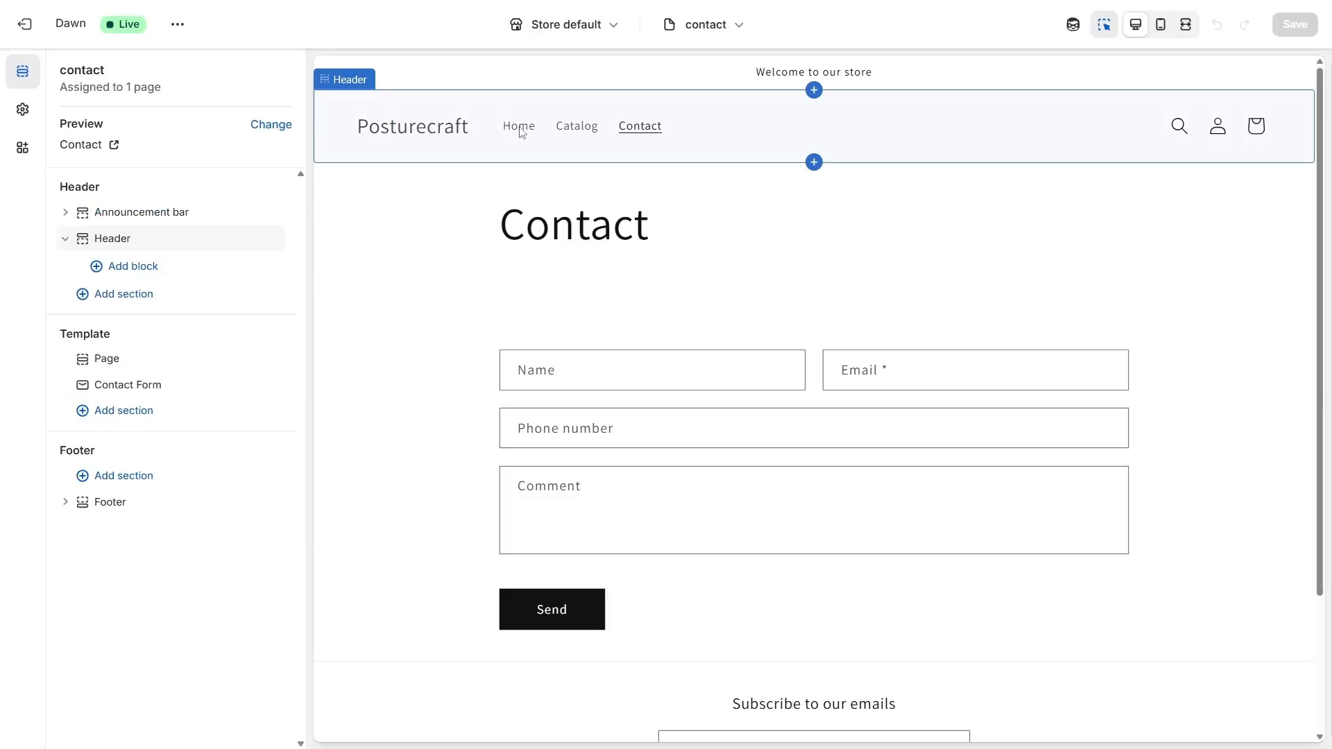
pyautogui.click(520, 131)
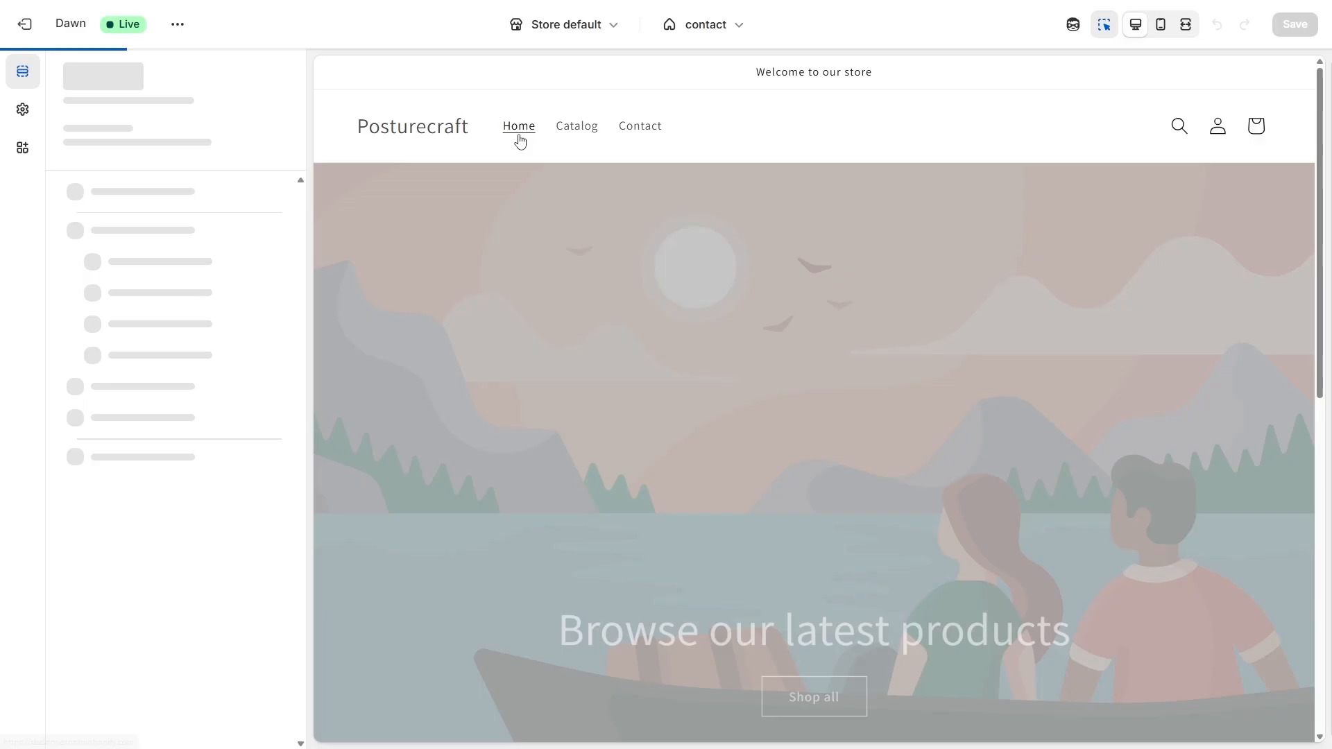
pyautogui.scroll(-3, 501, 227)
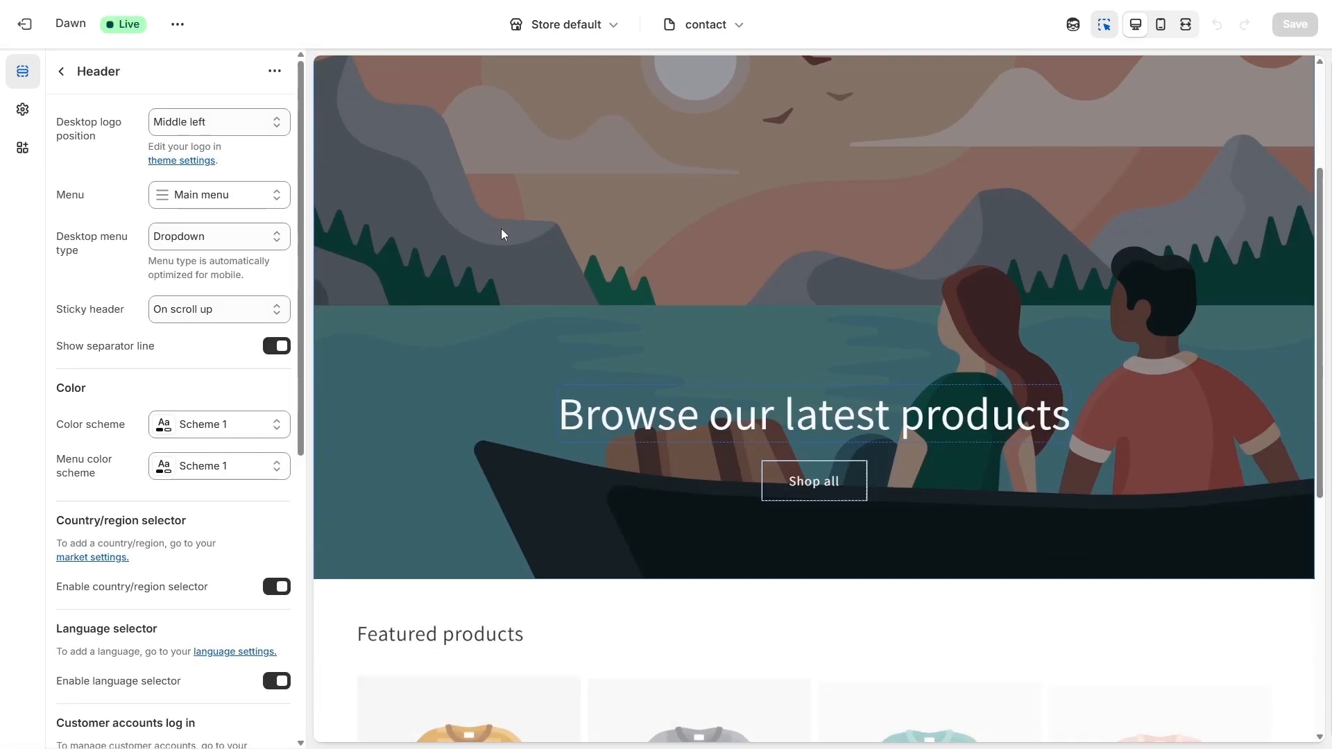
pyautogui.scroll(-2, 501, 234)
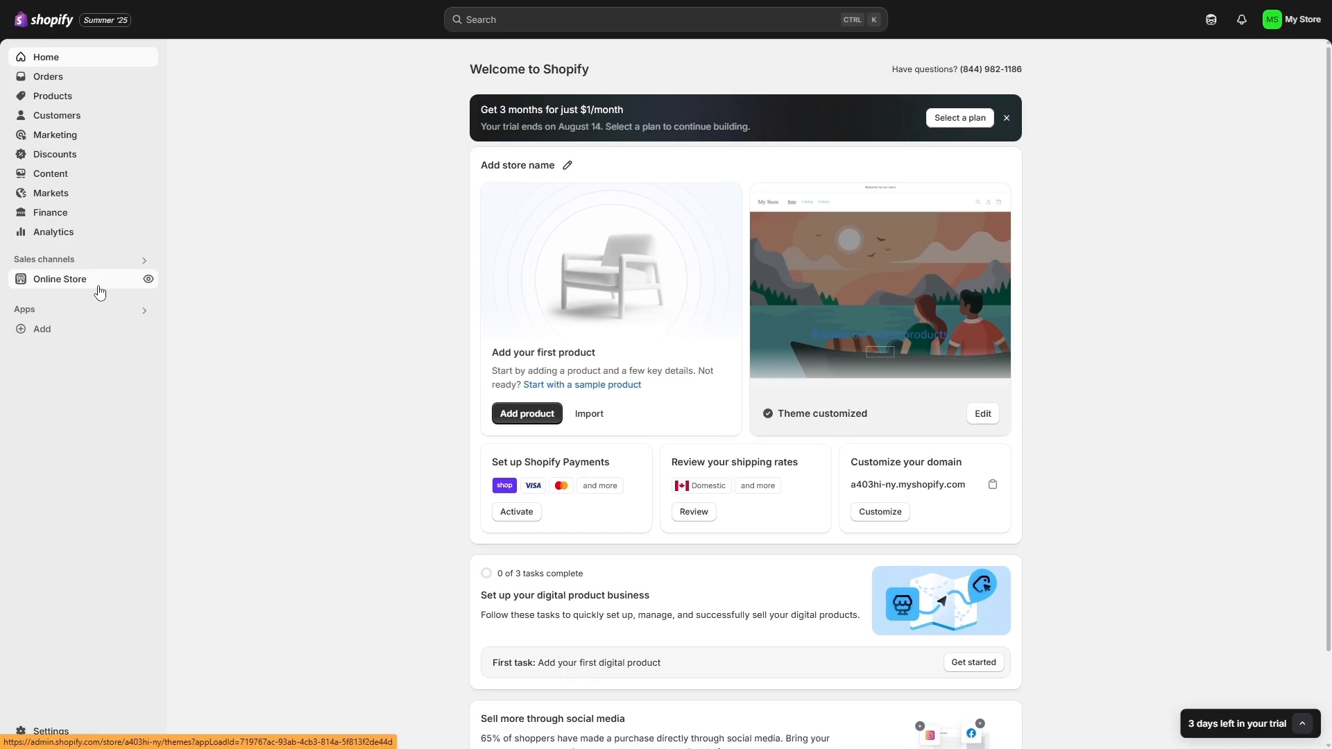
# Step: Open the Online Store's Themes page and look through the current theme and the popular free themes
pyautogui.click(83, 281)
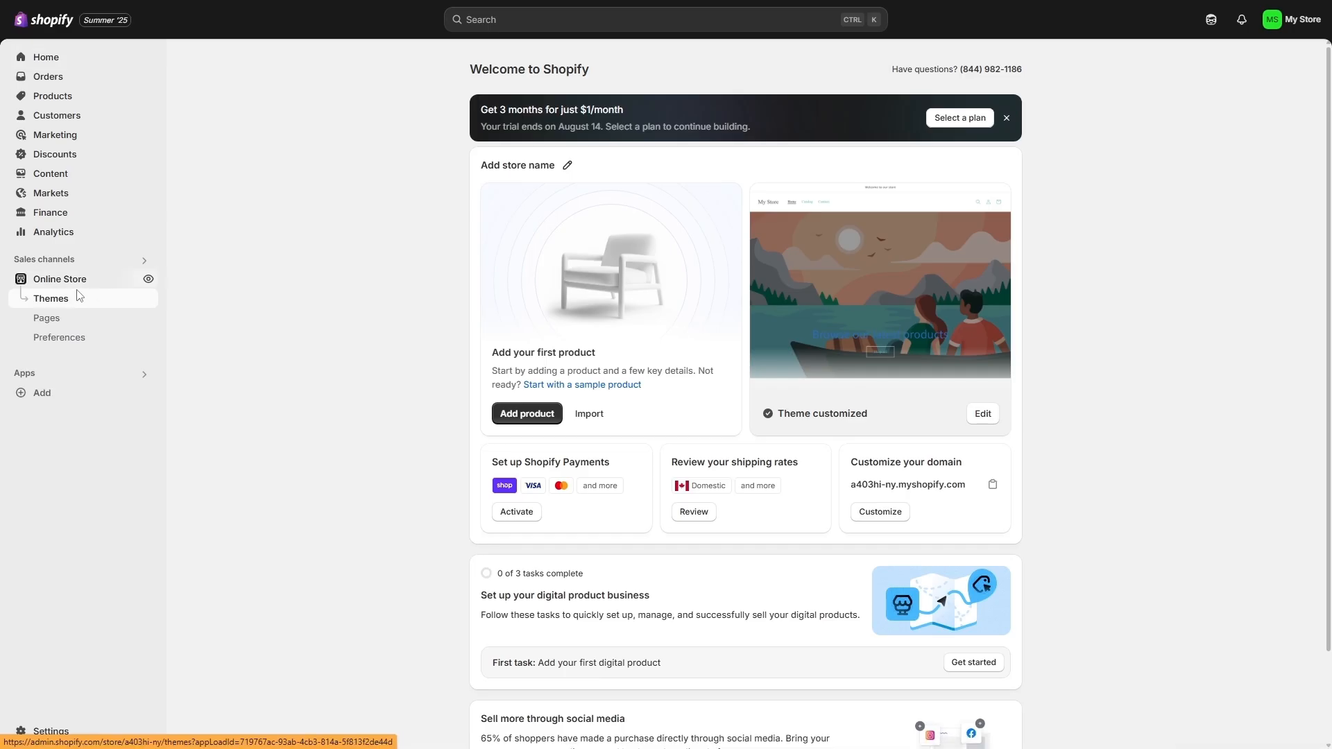
pyautogui.click(61, 301)
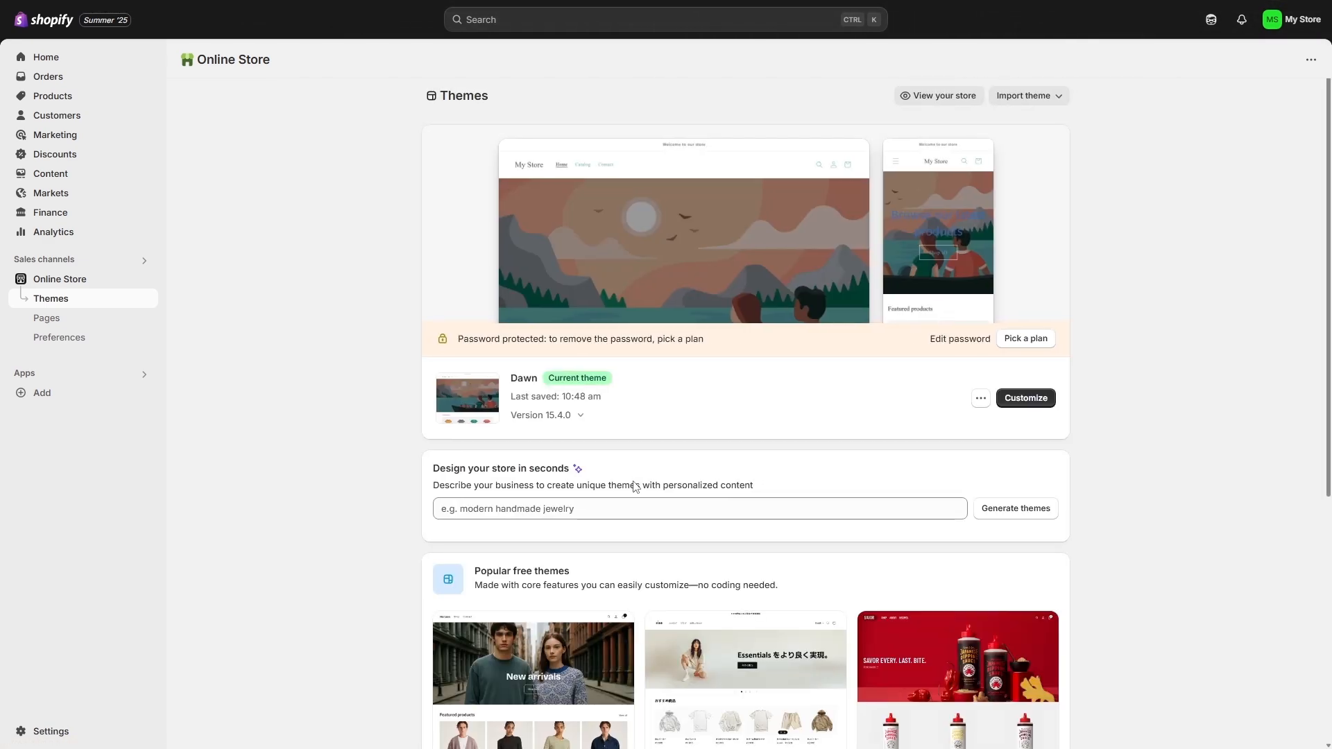
pyautogui.scroll(-2, 637, 517)
pyautogui.scroll(-4, 638, 517)
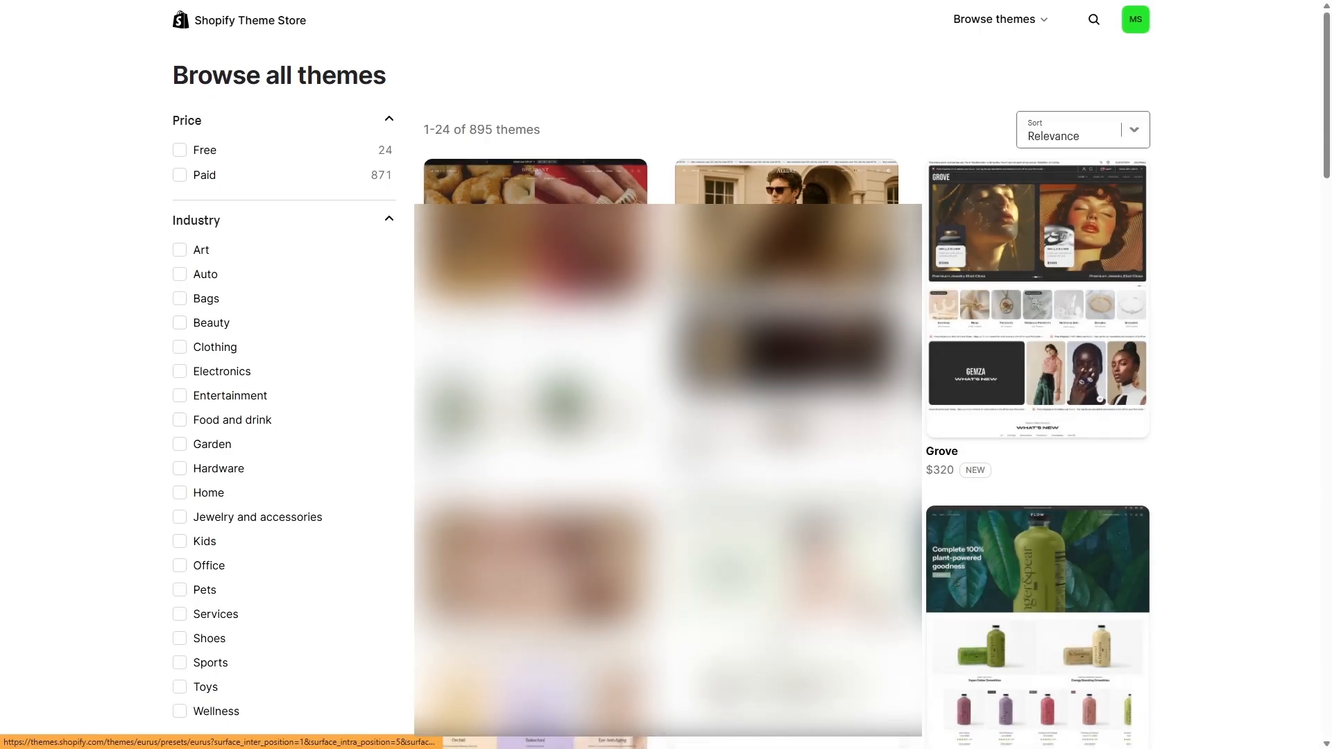
# Step: Browse the Shopify Theme Store's catalogue and its filters, and limit the list to free themes
pyautogui.scroll(-1, 666, 416)
pyautogui.scroll(1, 667, 416)
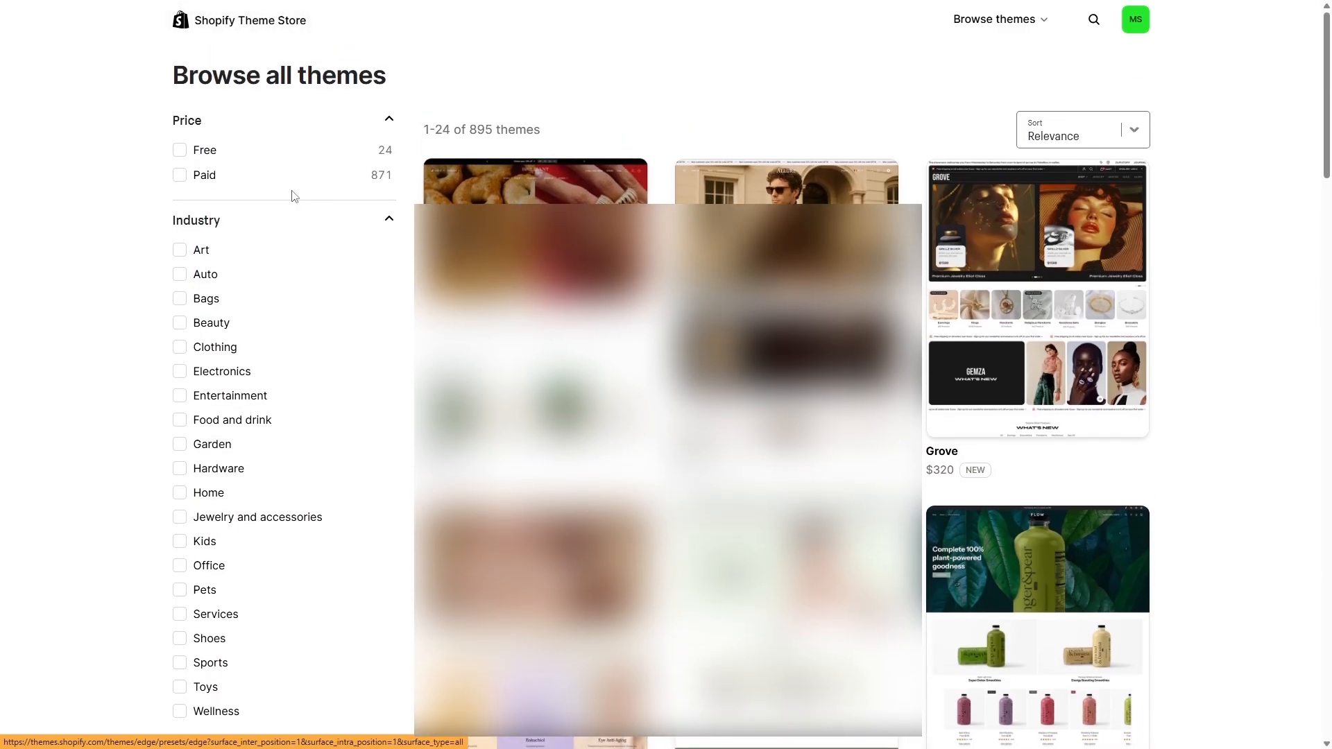
pyautogui.scroll(-3, 201, 156)
pyautogui.scroll(-5, 666, 416)
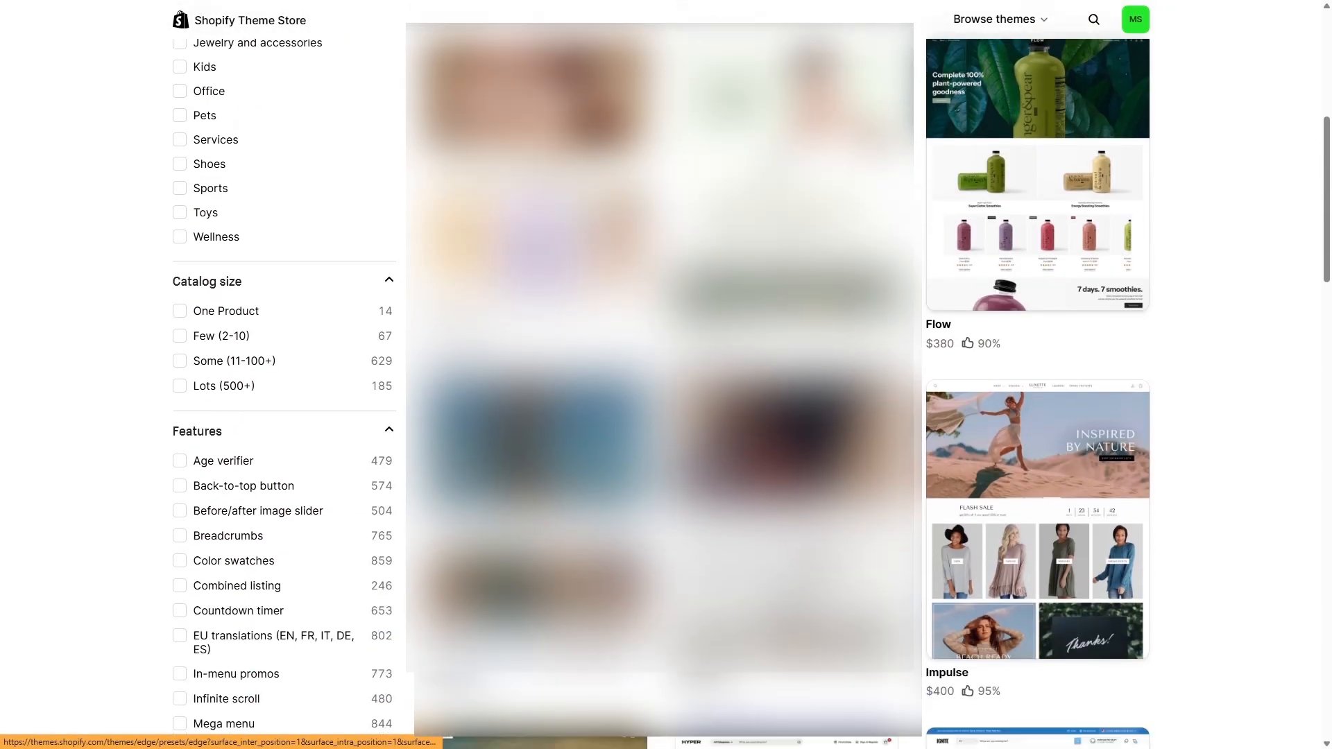
pyautogui.scroll(8, 666, 417)
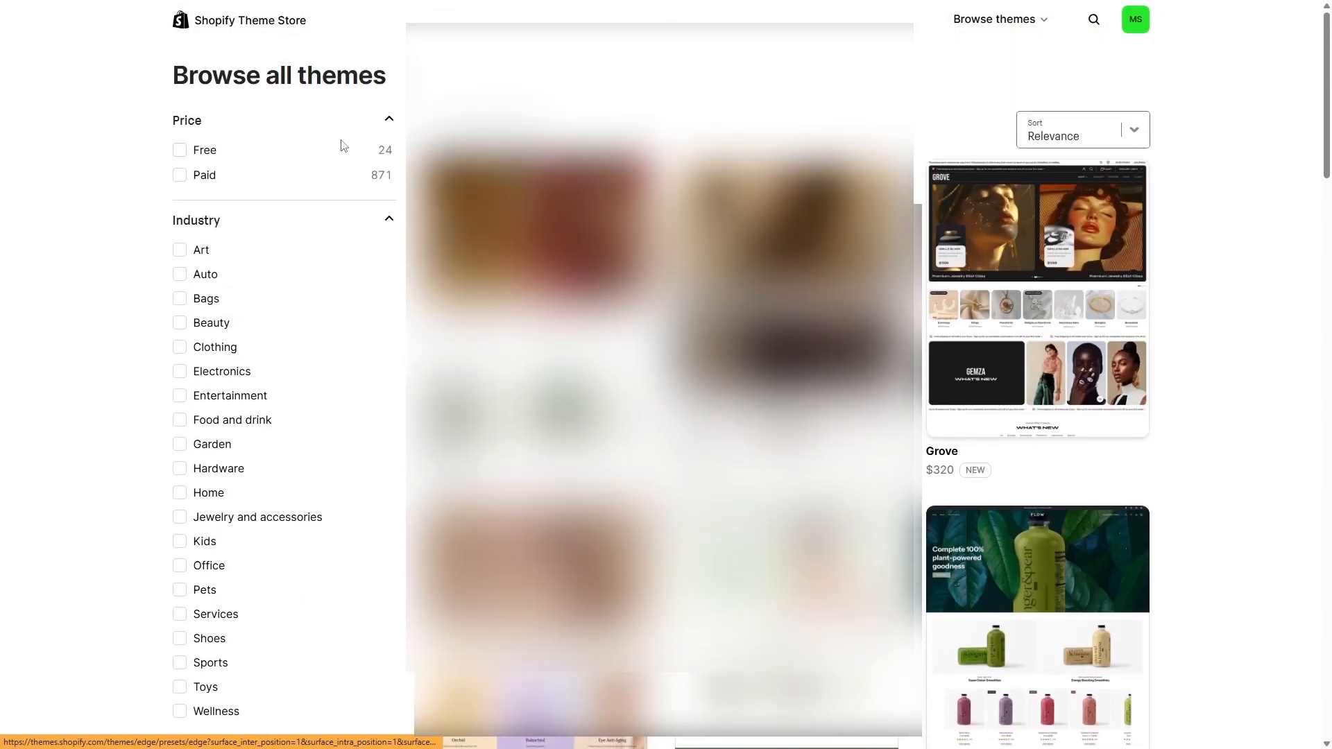
pyautogui.click(179, 150)
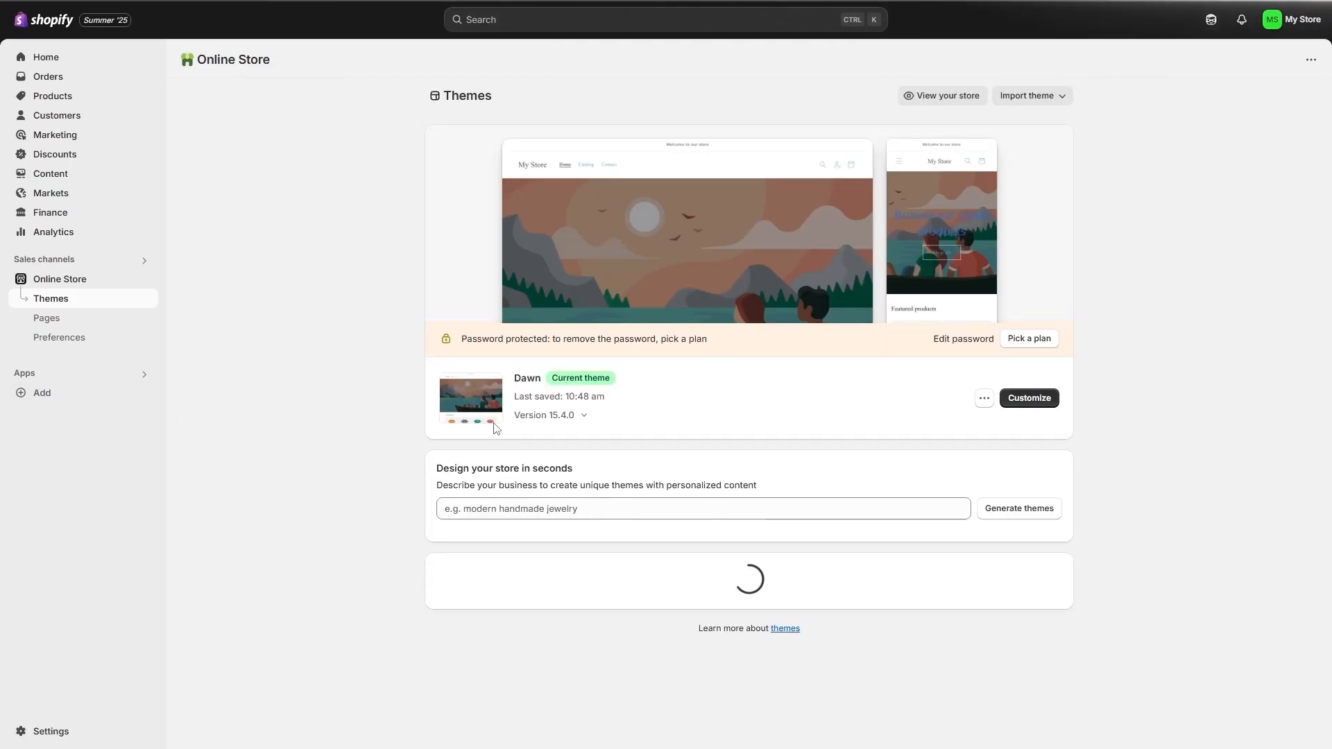
# Step: Check the Dawn theme's version details and open the theme for customizing
pyautogui.click(580, 416)
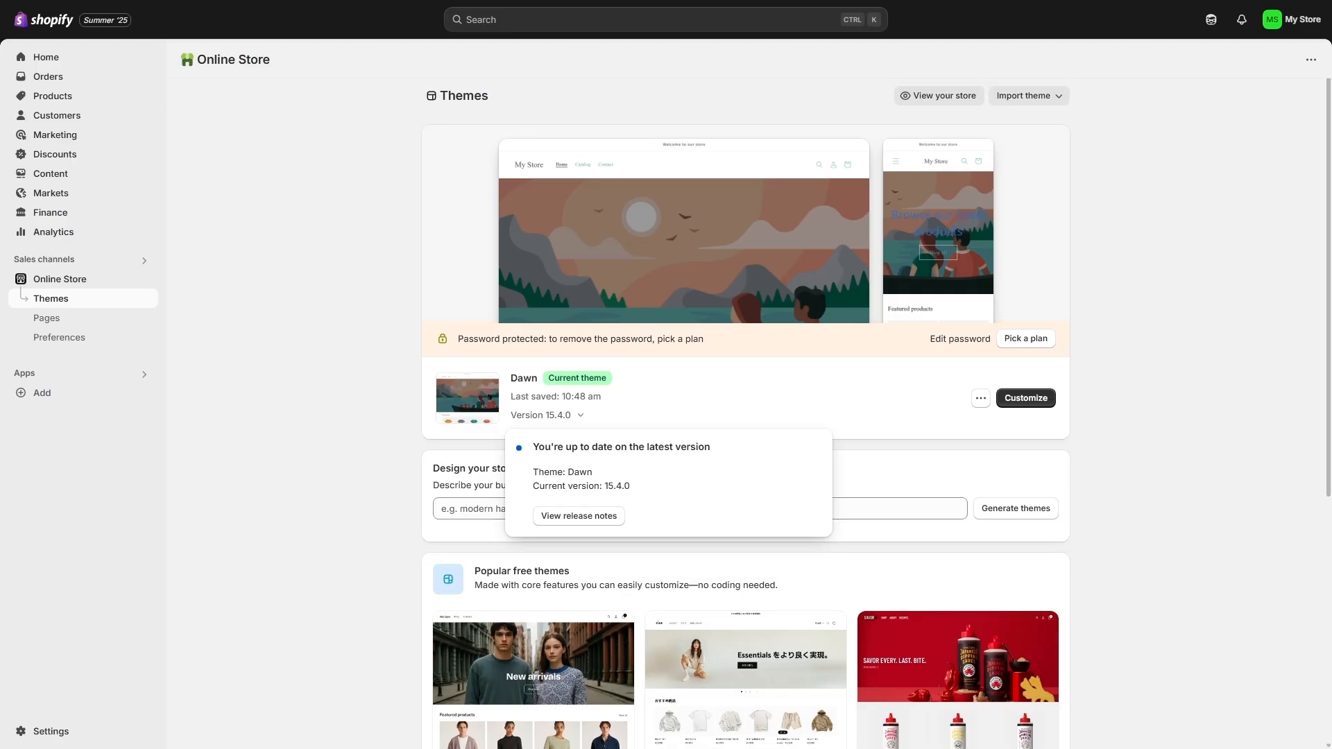
pyautogui.click(1047, 401)
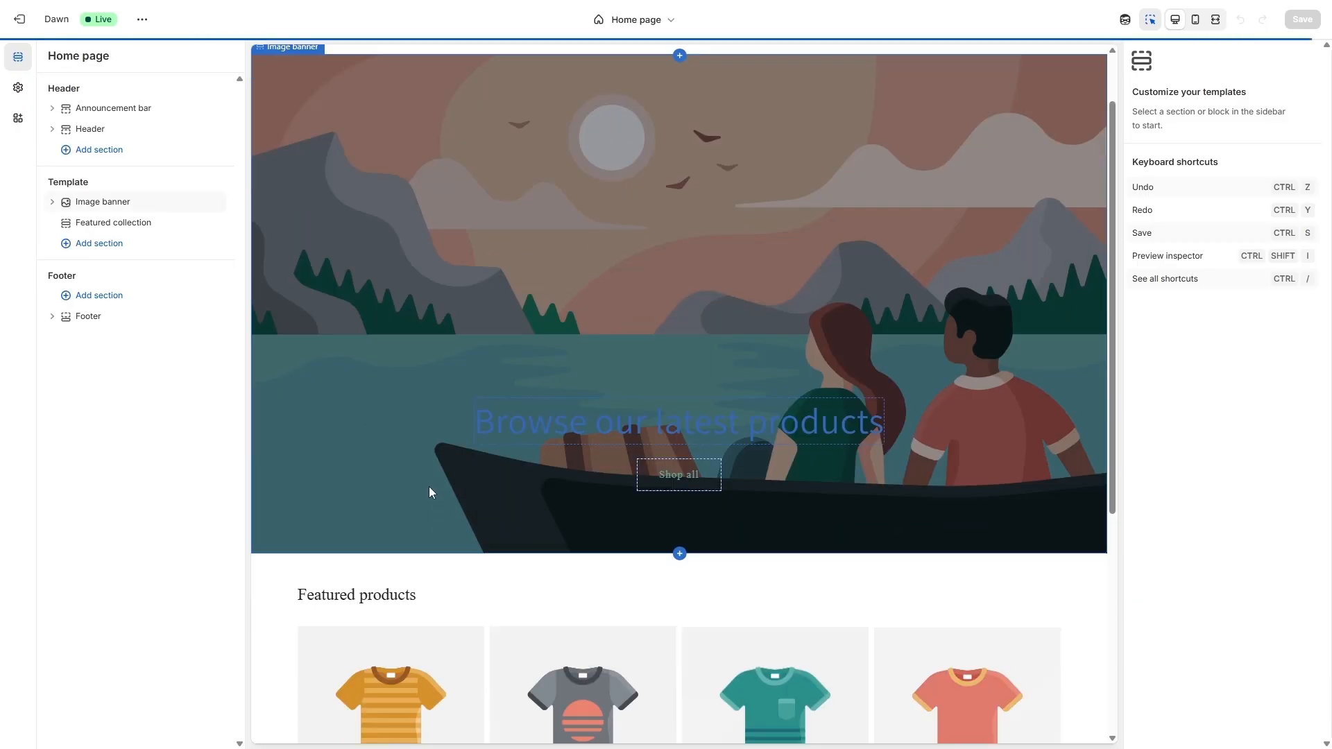
pyautogui.scroll(-5, 429, 487)
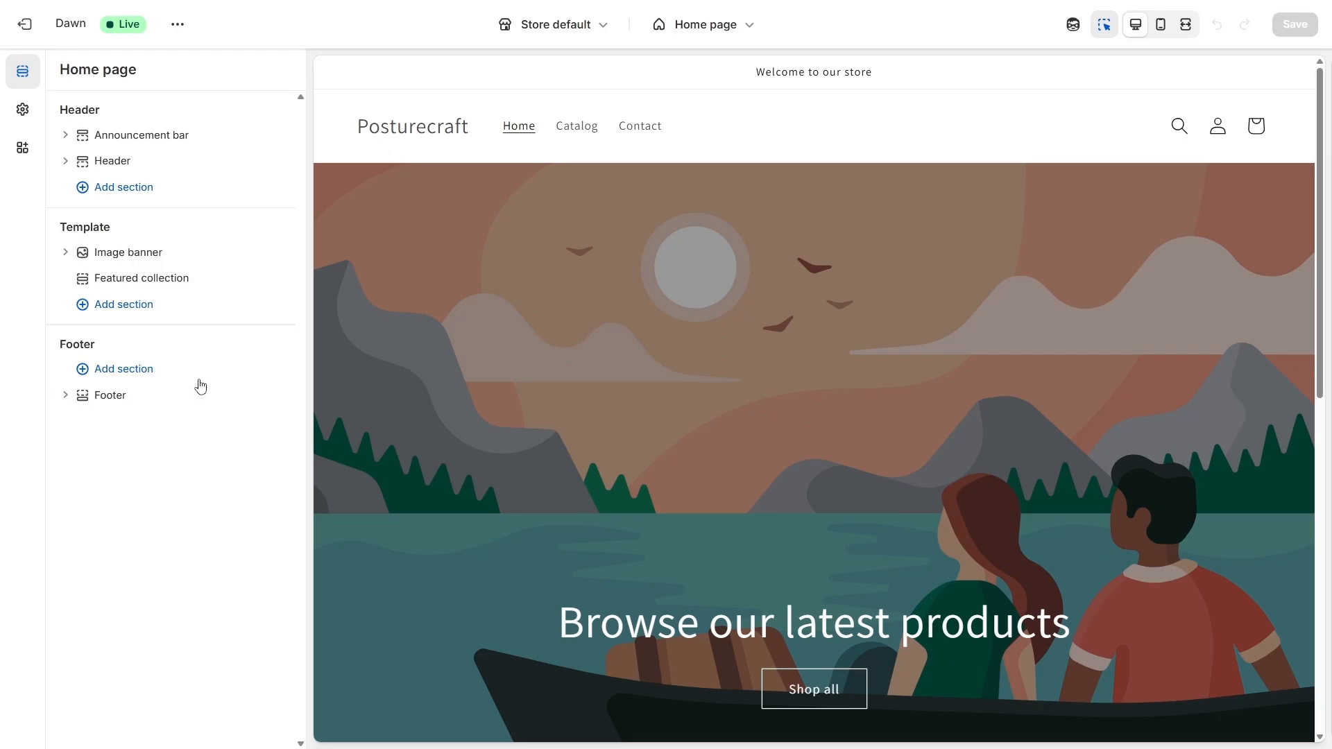
# Step: Look through the sections that can be added to the home page's header and template areas, adding none
pyautogui.scroll(-1, 505, 315)
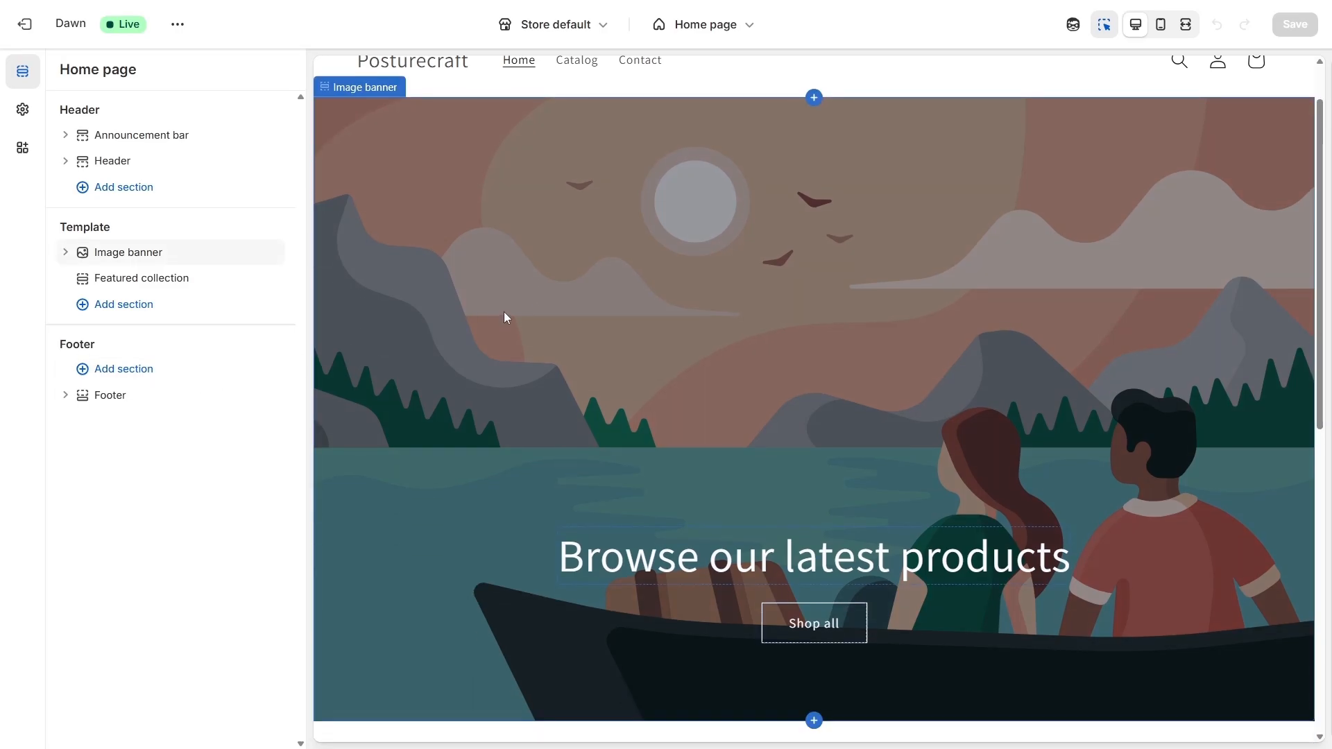
pyautogui.click(122, 197)
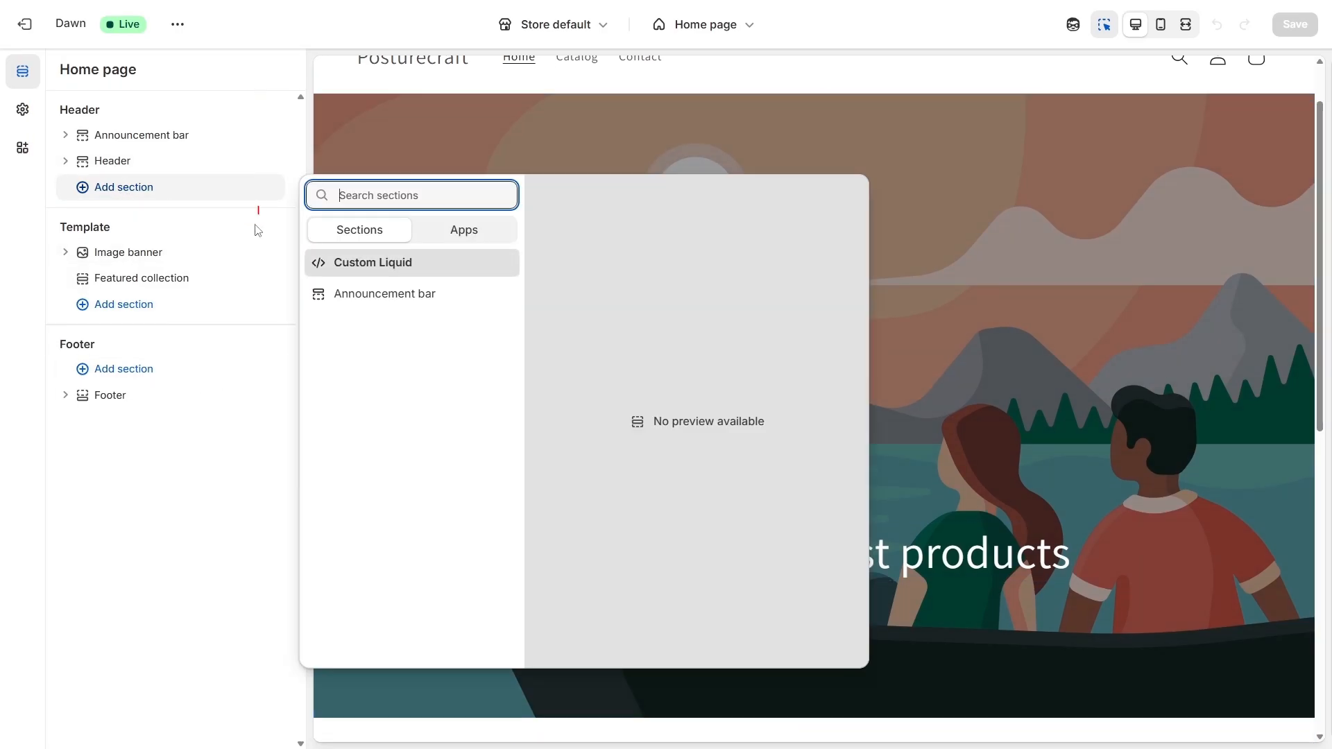
pyautogui.click(126, 298)
pyautogui.click(126, 300)
pyautogui.scroll(-5, 354, 434)
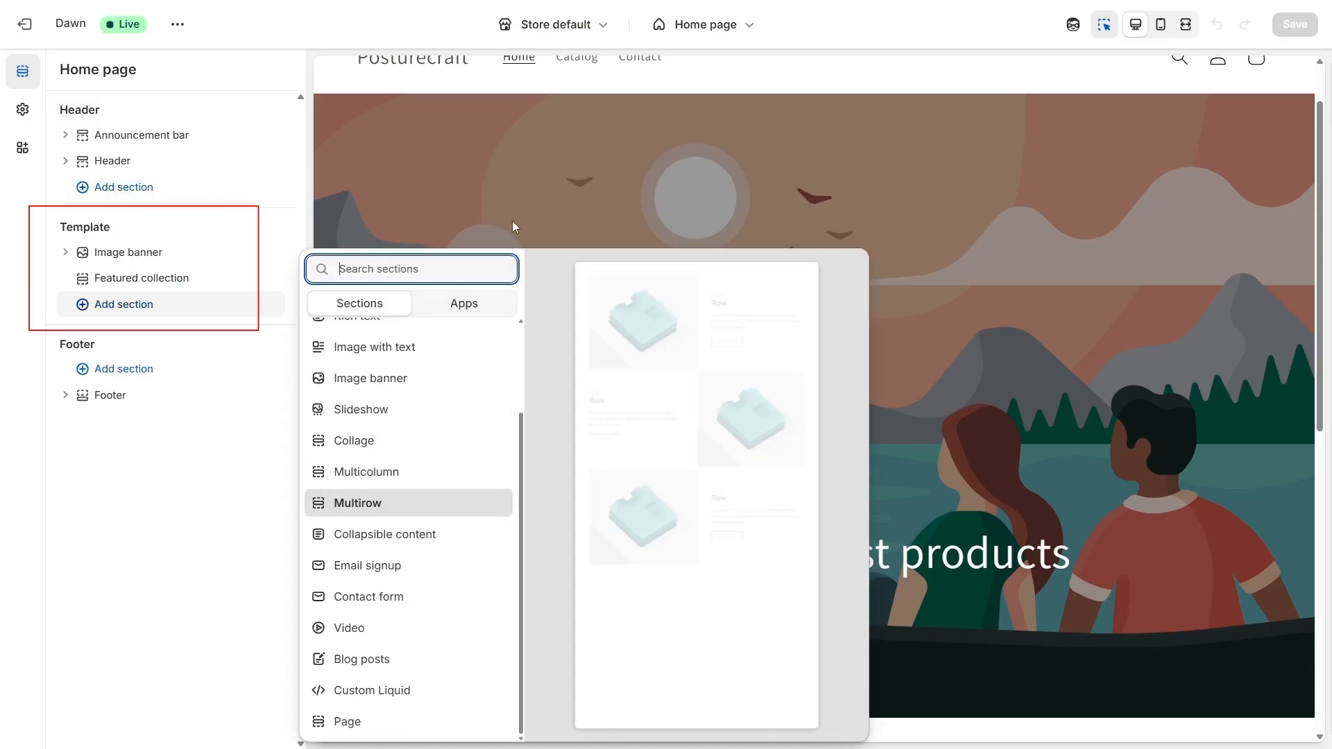
pyautogui.click(519, 201)
# Step: Review the home page preview from the image banner down to the footer and back
pyautogui.scroll(-1, 513, 228)
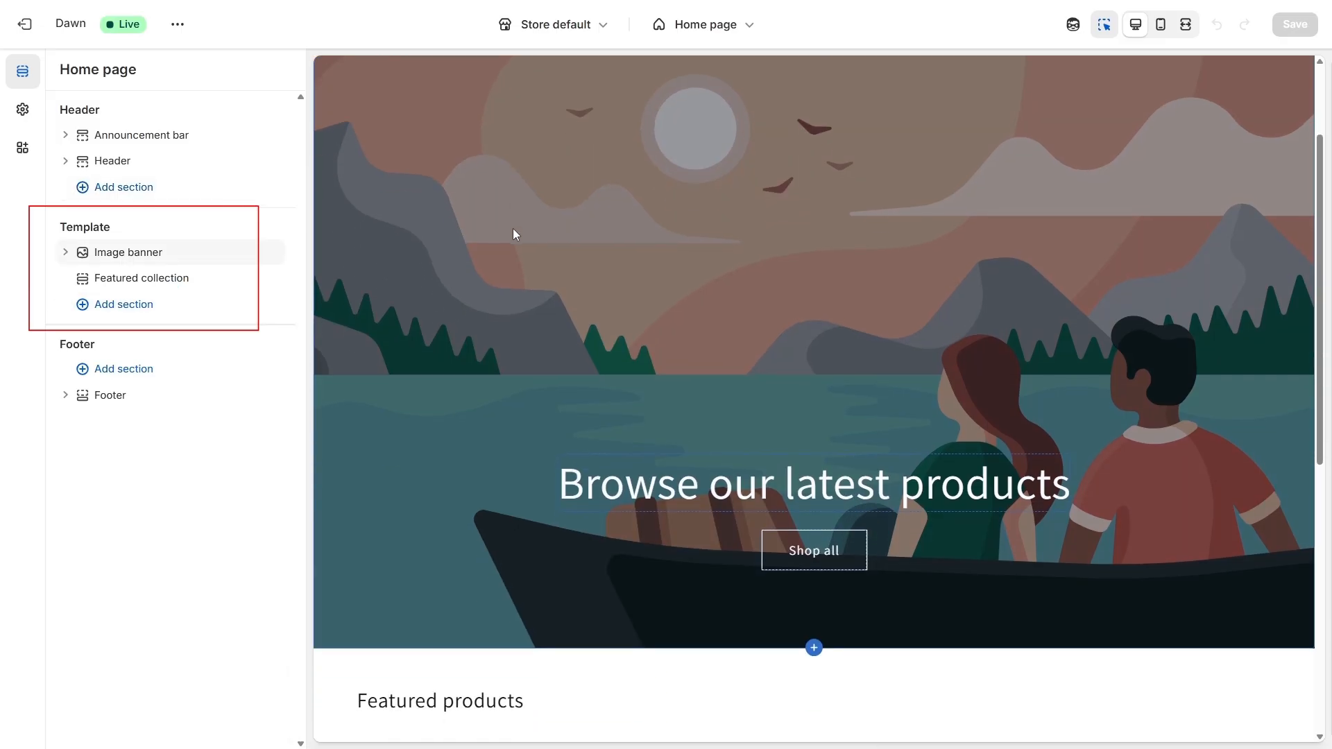
pyautogui.scroll(-1, 514, 234)
pyautogui.scroll(-1, 514, 234)
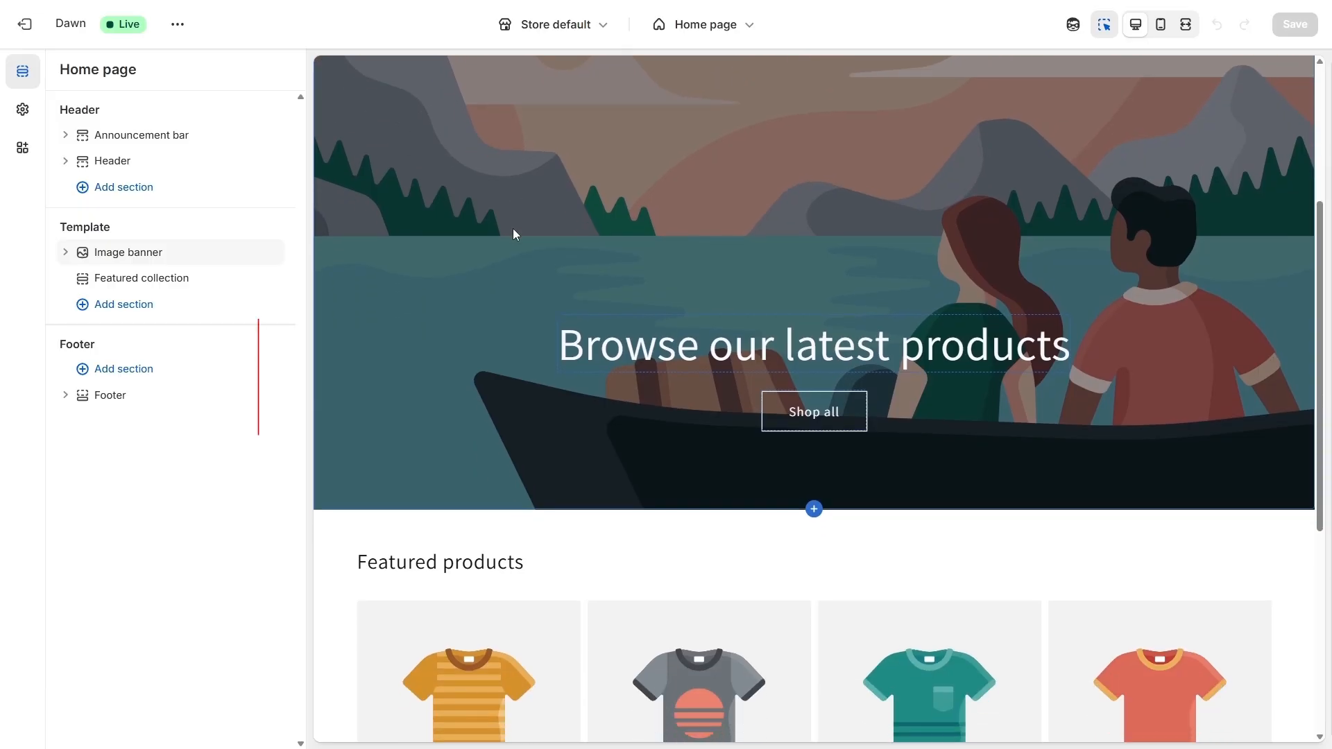
pyautogui.scroll(-6, 513, 231)
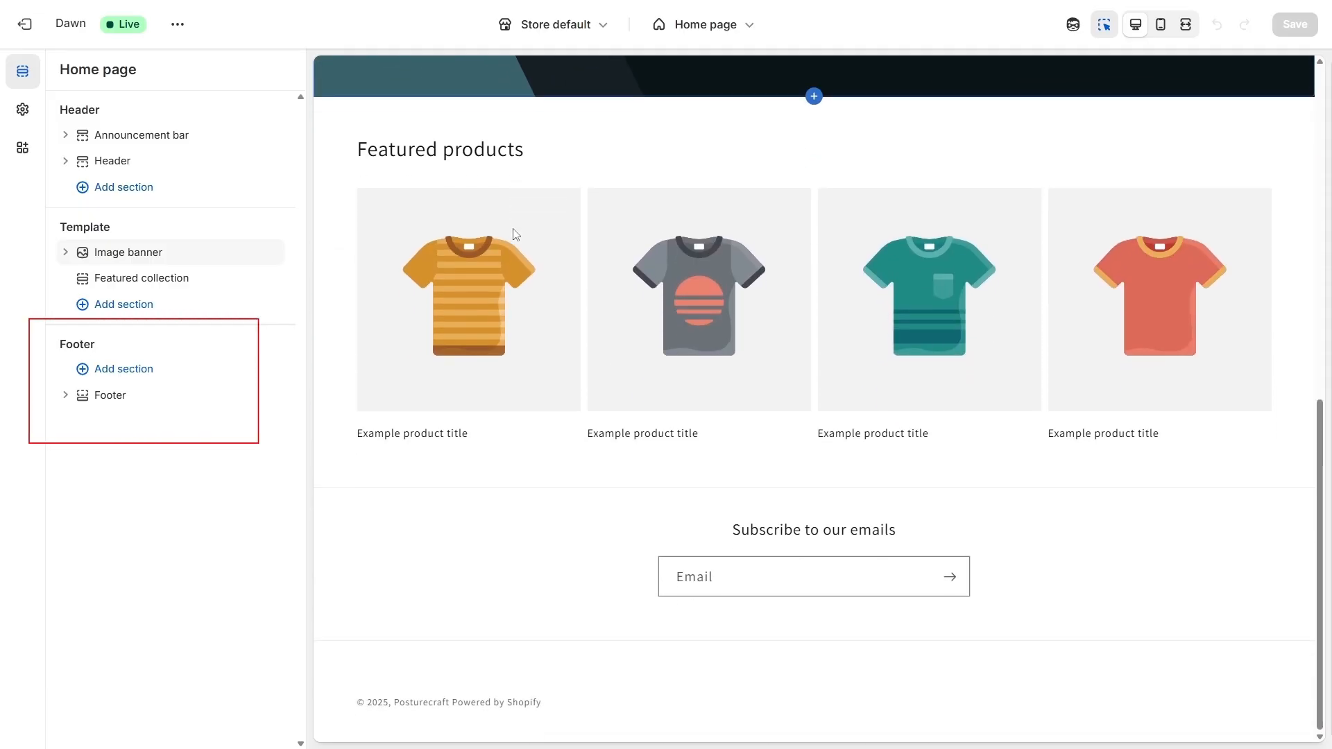
pyautogui.scroll(1, 515, 234)
pyautogui.scroll(5, 510, 236)
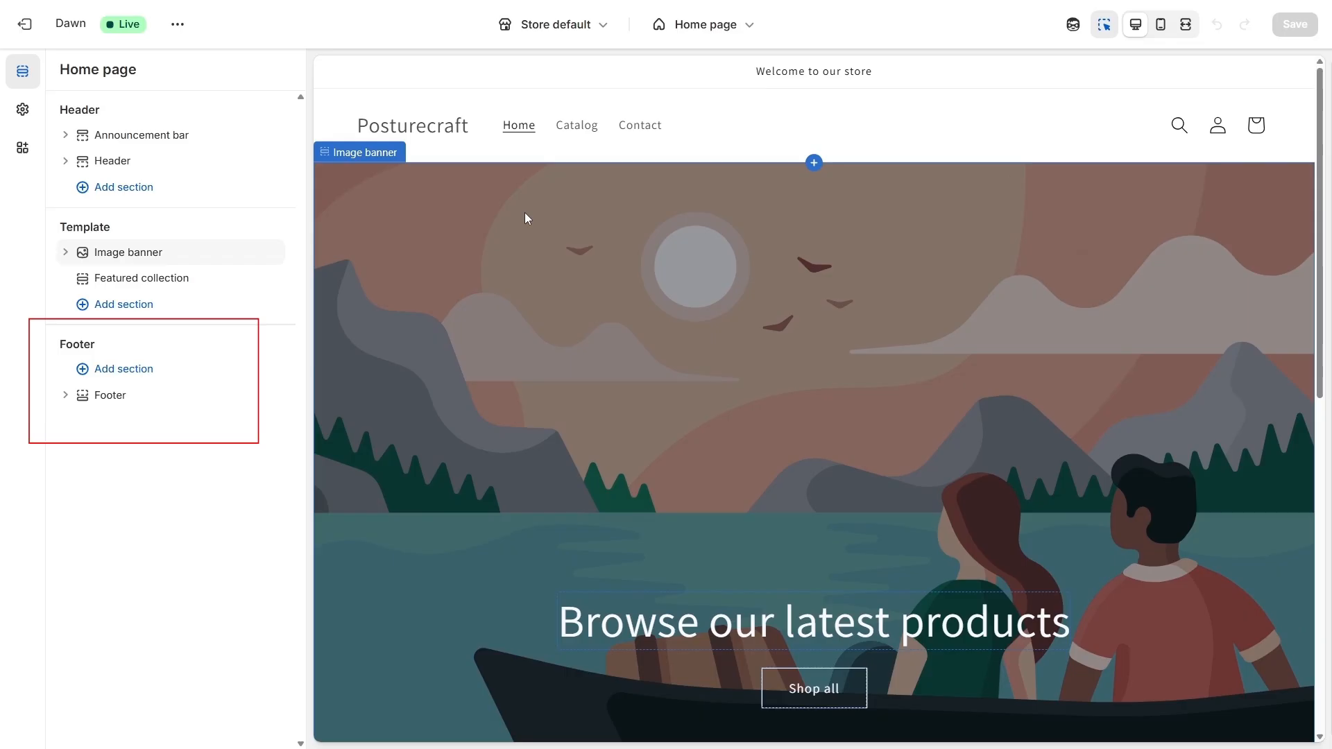
# Step: Preview the Contact page's layout and return to the home page
pyautogui.click(637, 126)
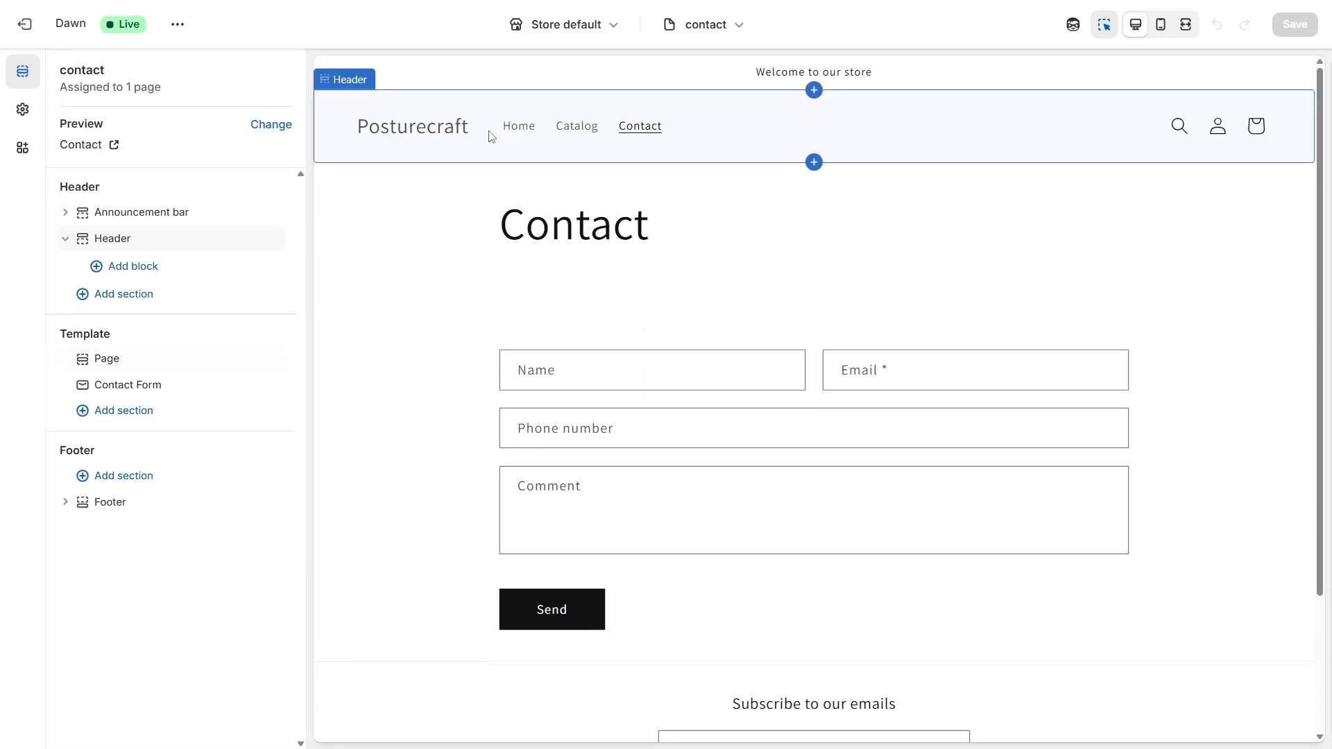
pyautogui.click(520, 128)
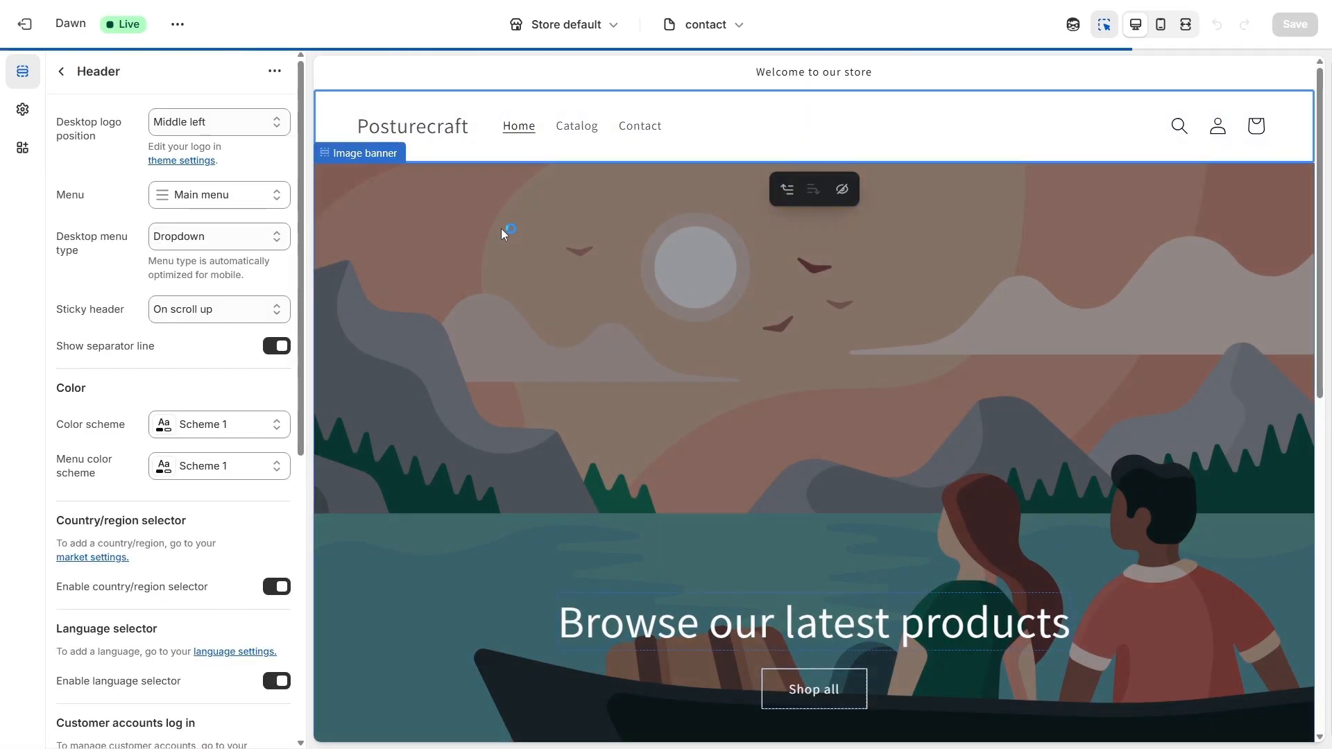
pyautogui.scroll(-3, 500, 228)
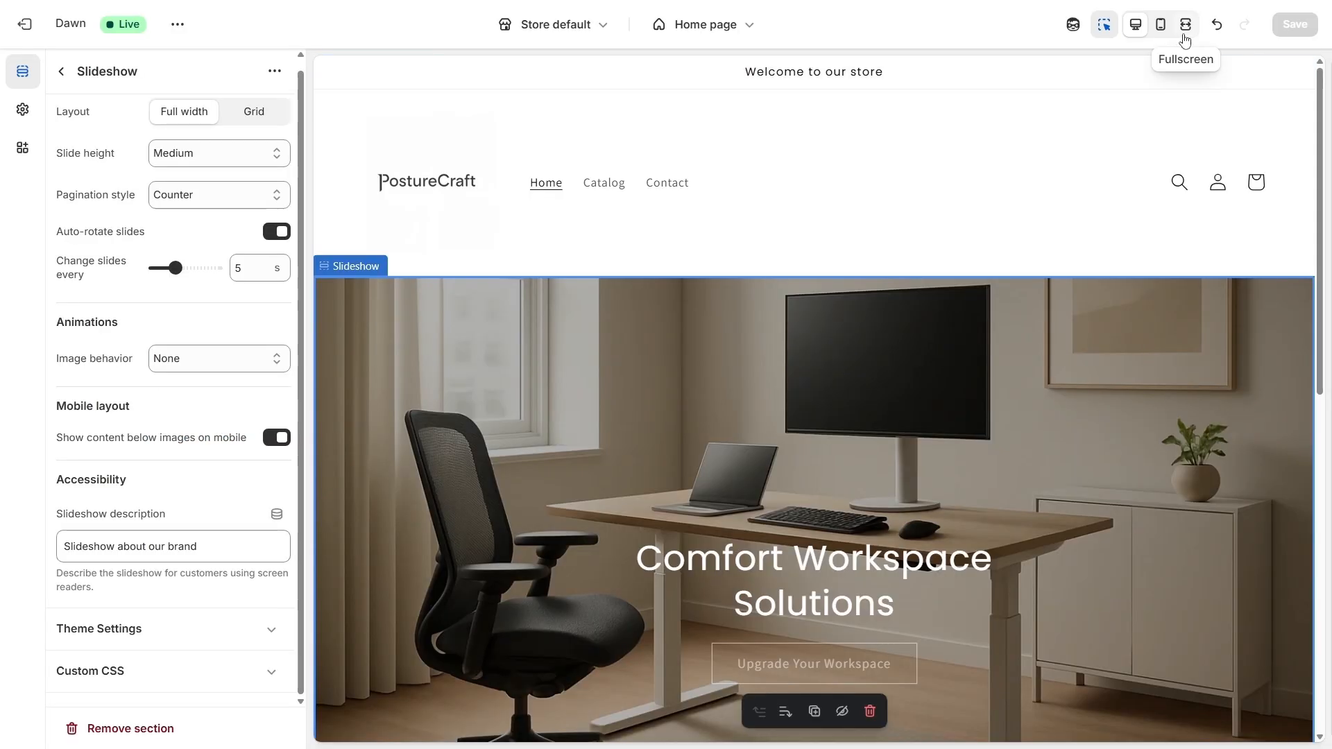
# Step: Check the slideshow section in the mobile preview and return to the home page's section list
pyautogui.click(1161, 26)
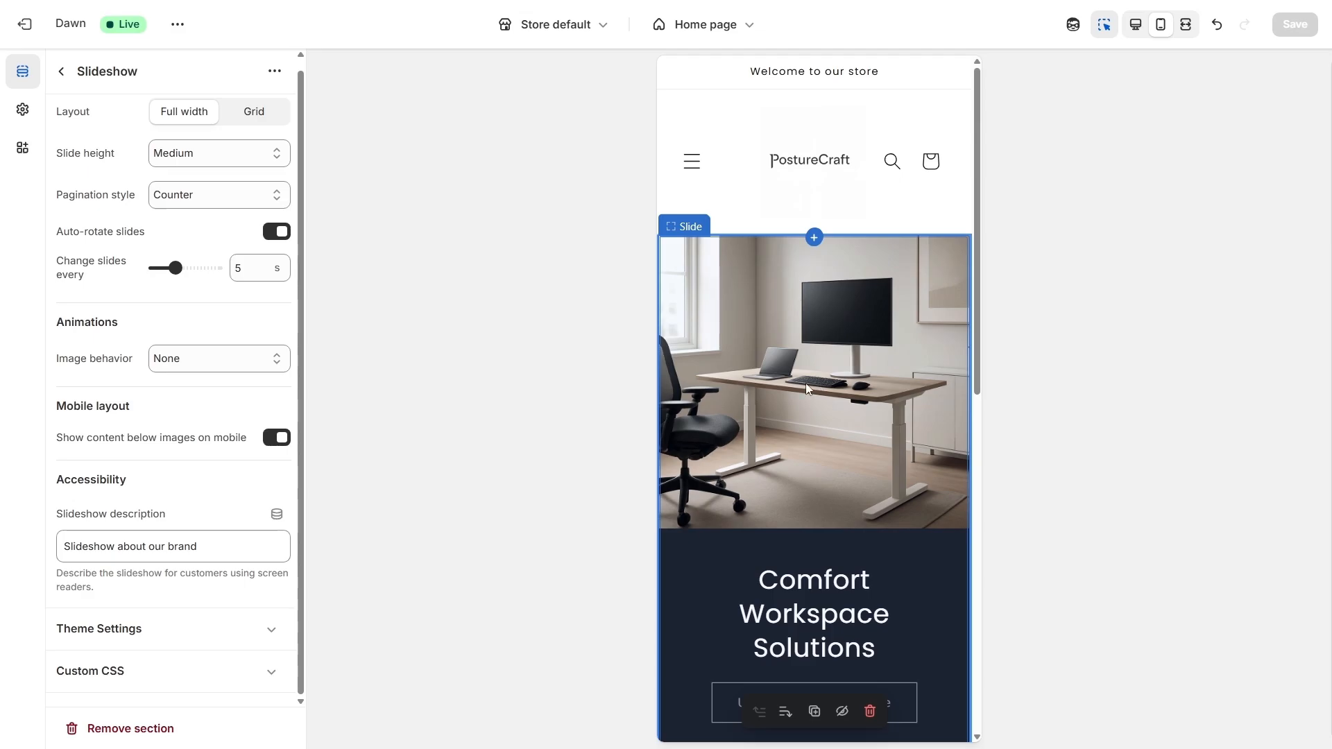
pyautogui.click(62, 72)
pyautogui.click(170, 351)
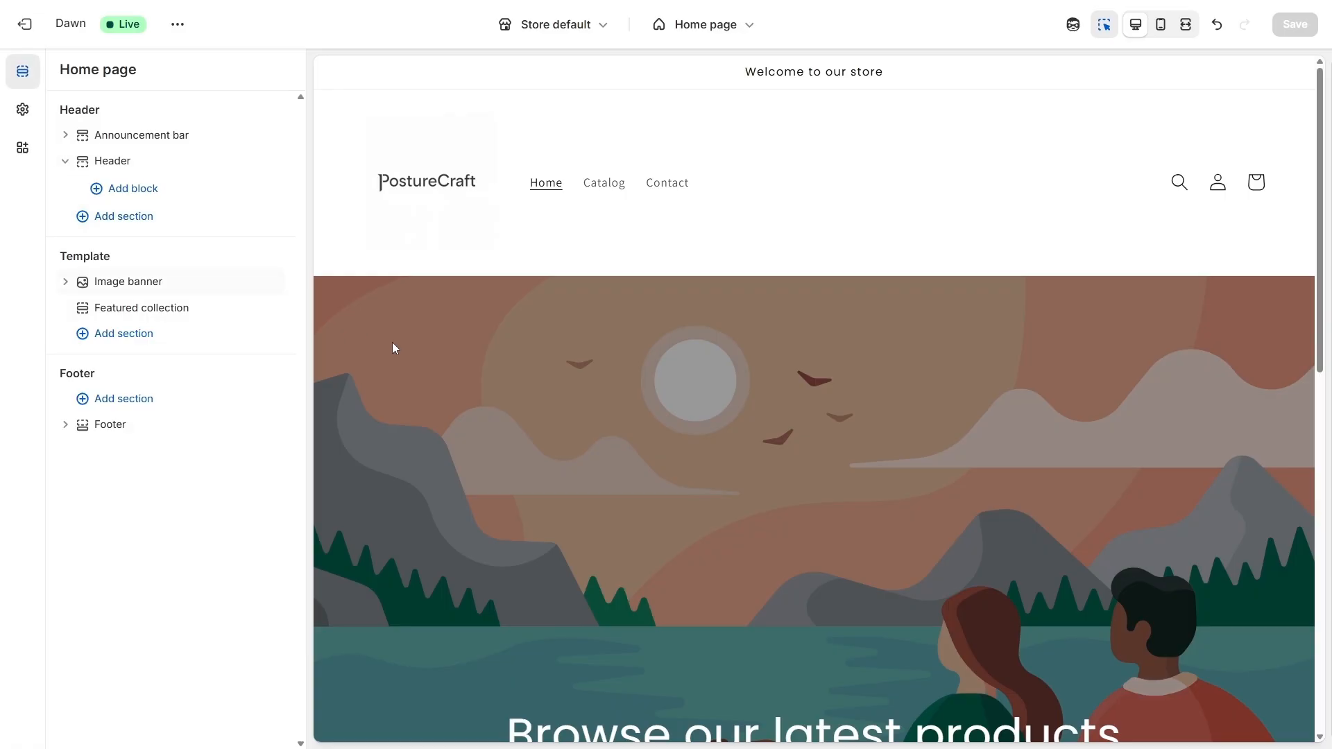
# Step: Remove the Image banner section from the home page template
pyautogui.click(394, 343)
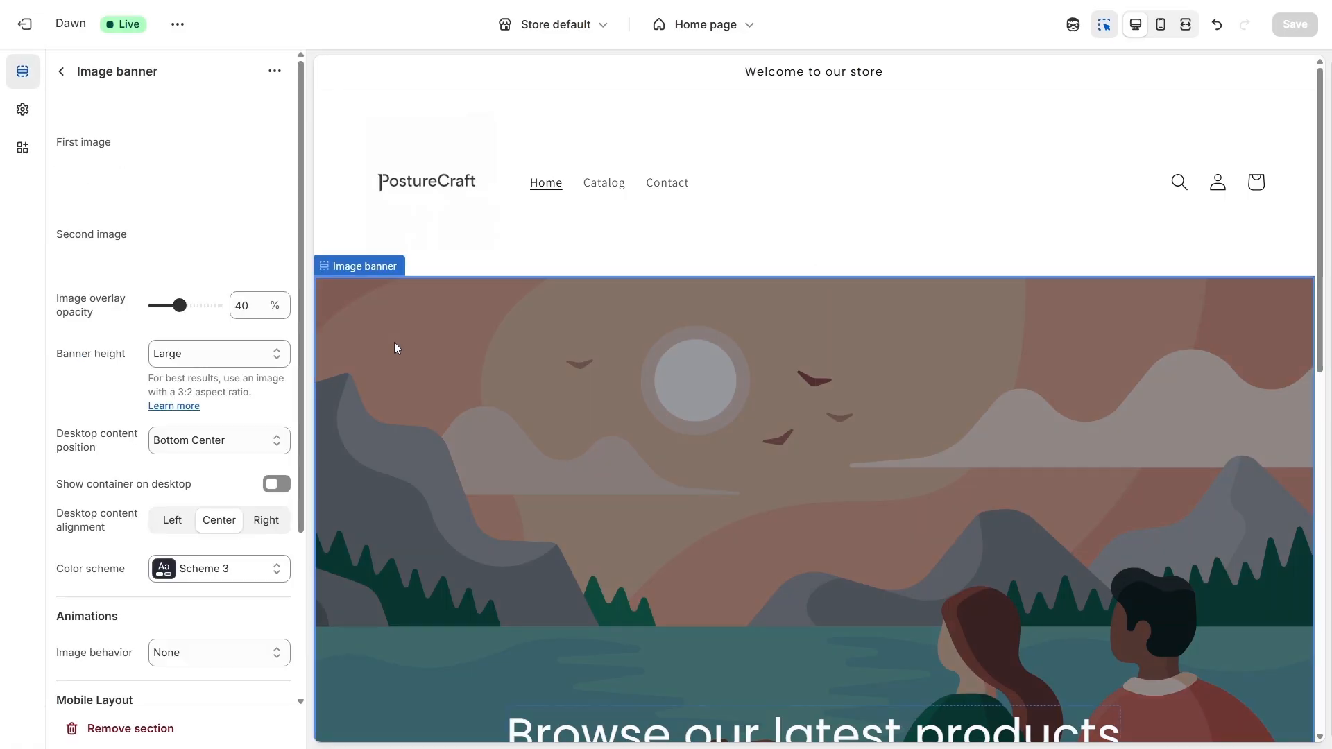
pyautogui.click(274, 72)
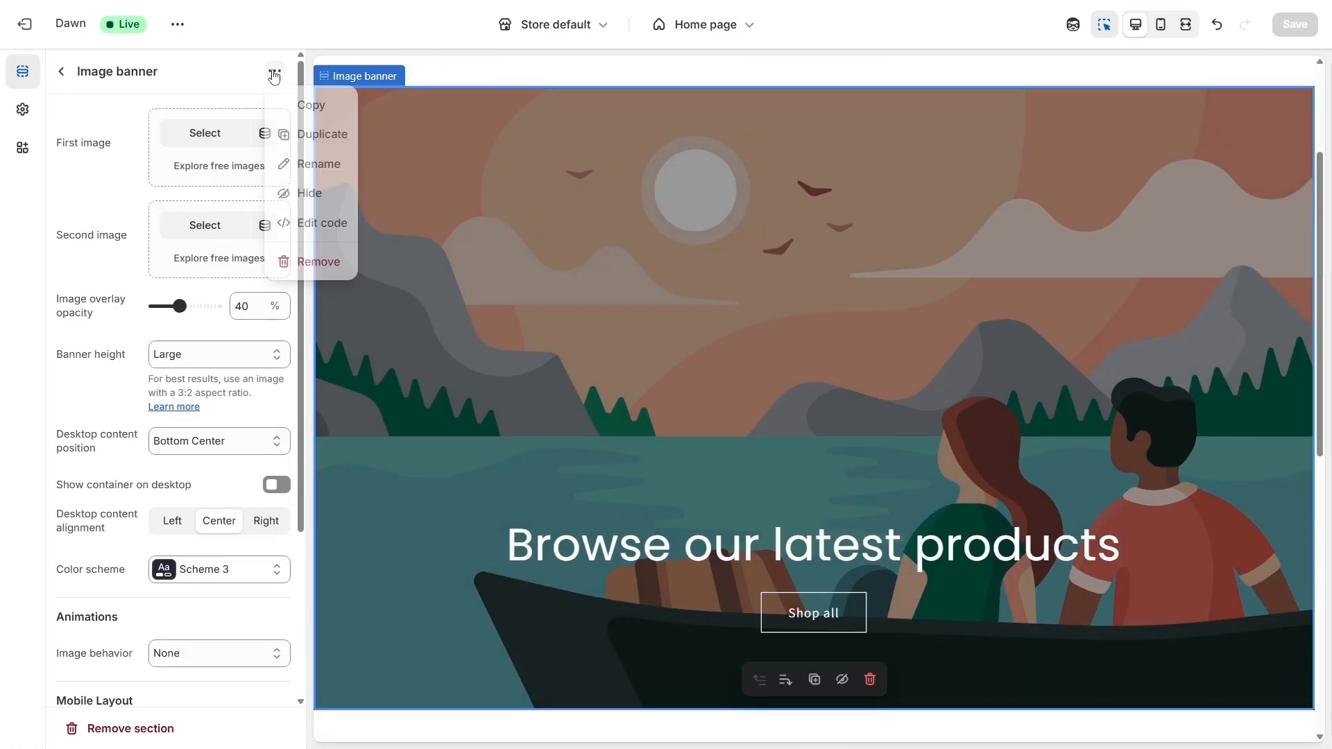
pyautogui.click(319, 262)
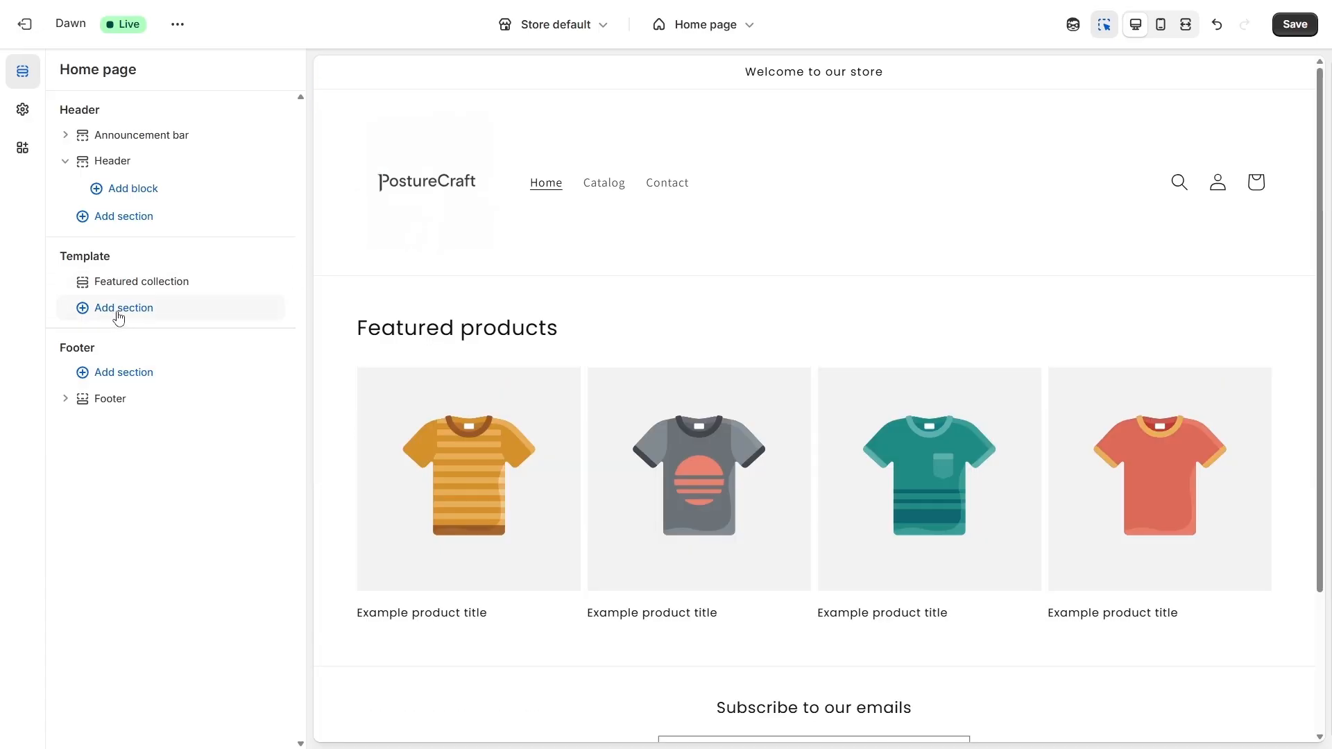
# Step: Add a Slideshow section to the home page template and move it above the Featured collection
pyautogui.click(120, 316)
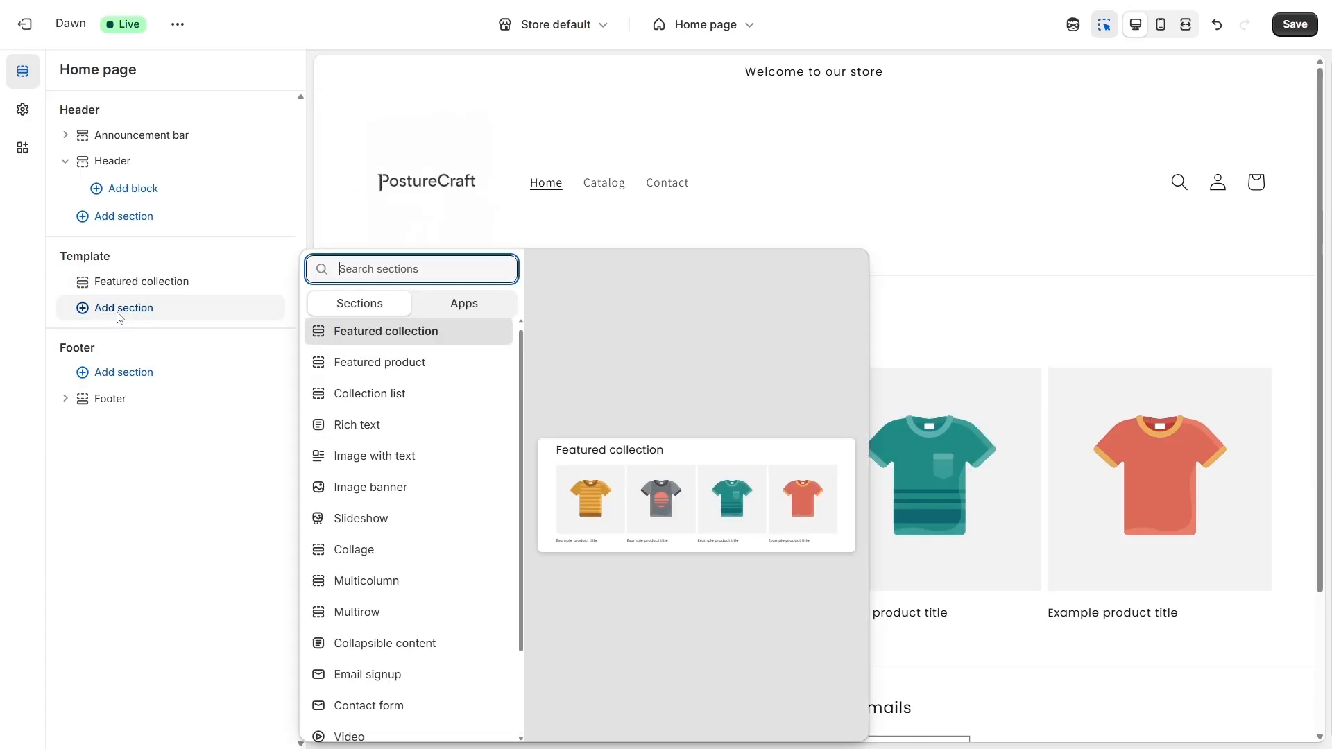
pyautogui.click(378, 519)
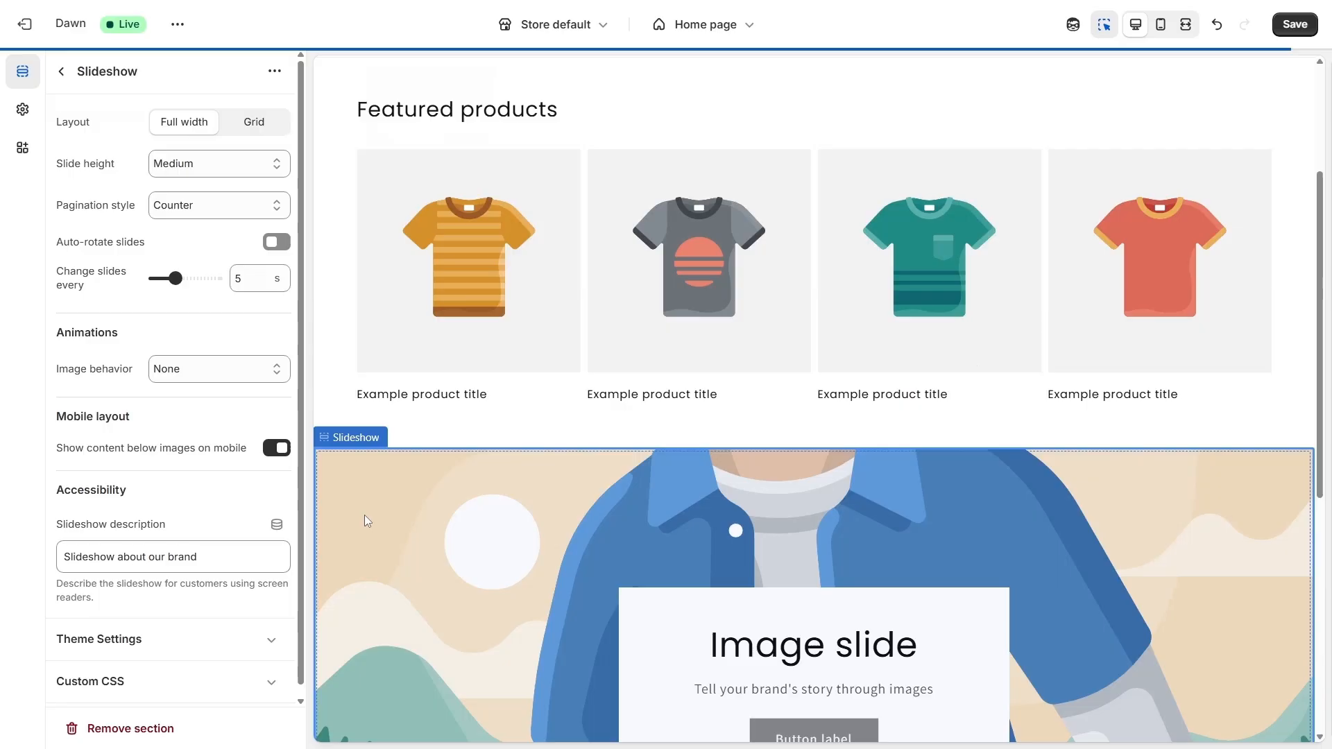
pyautogui.click(61, 69)
pyautogui.moveTo(119, 307); pyautogui.dragTo(125, 277)
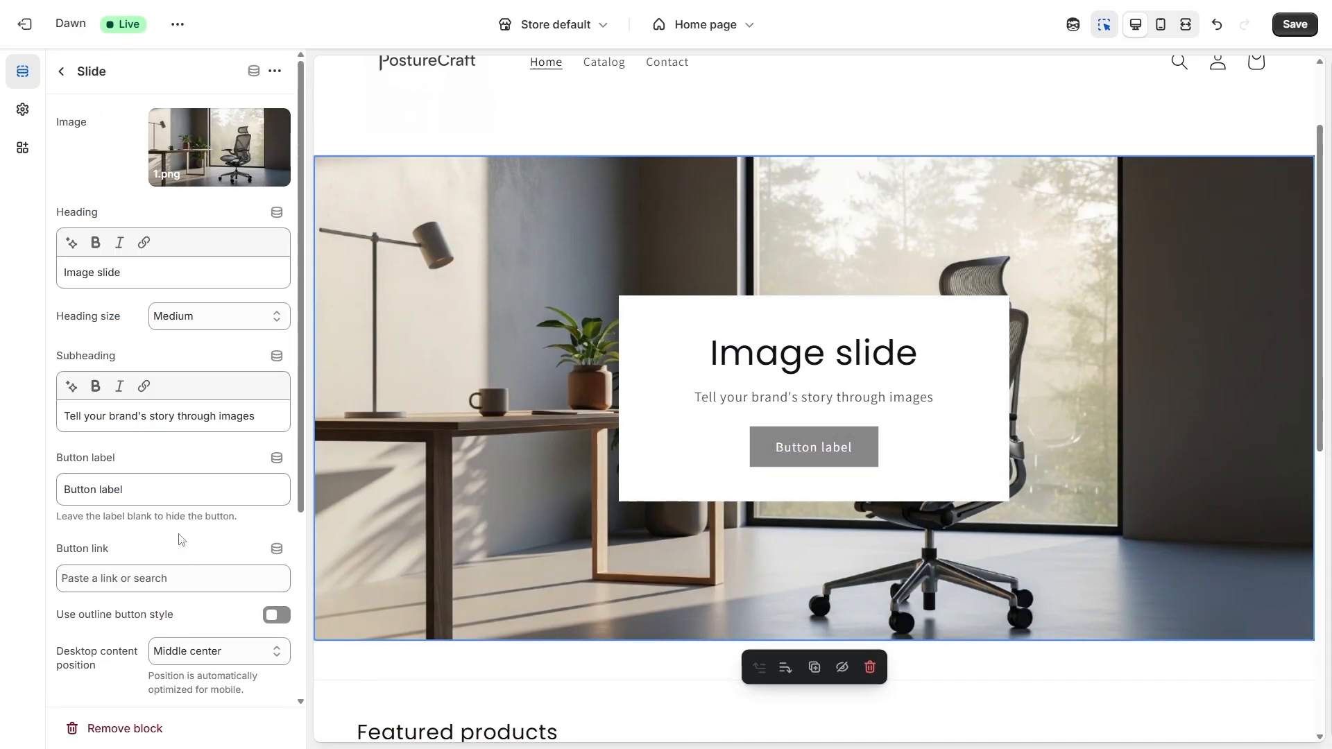
# Step: Set the first slide's desktop content position to Bottom left and stop showing its container on desktop
pyautogui.scroll(-3, 180, 539)
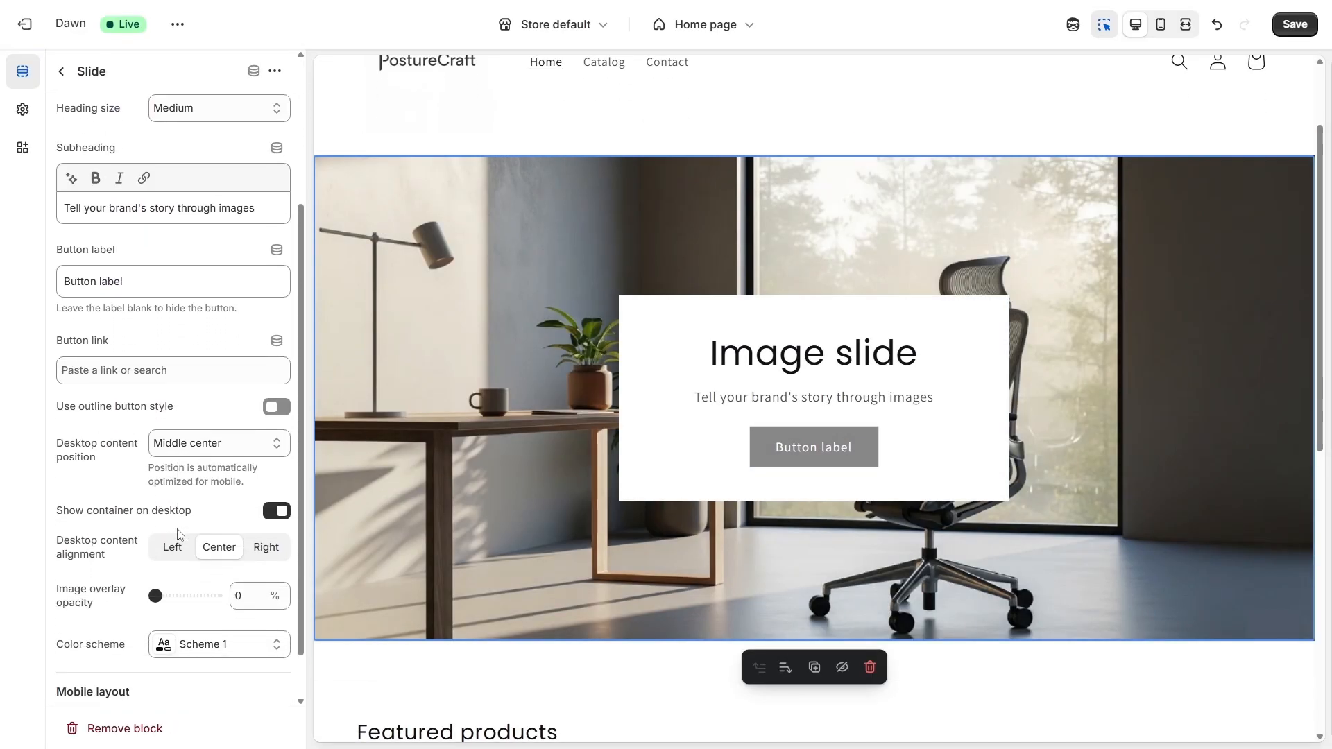
pyautogui.scroll(-1, 178, 532)
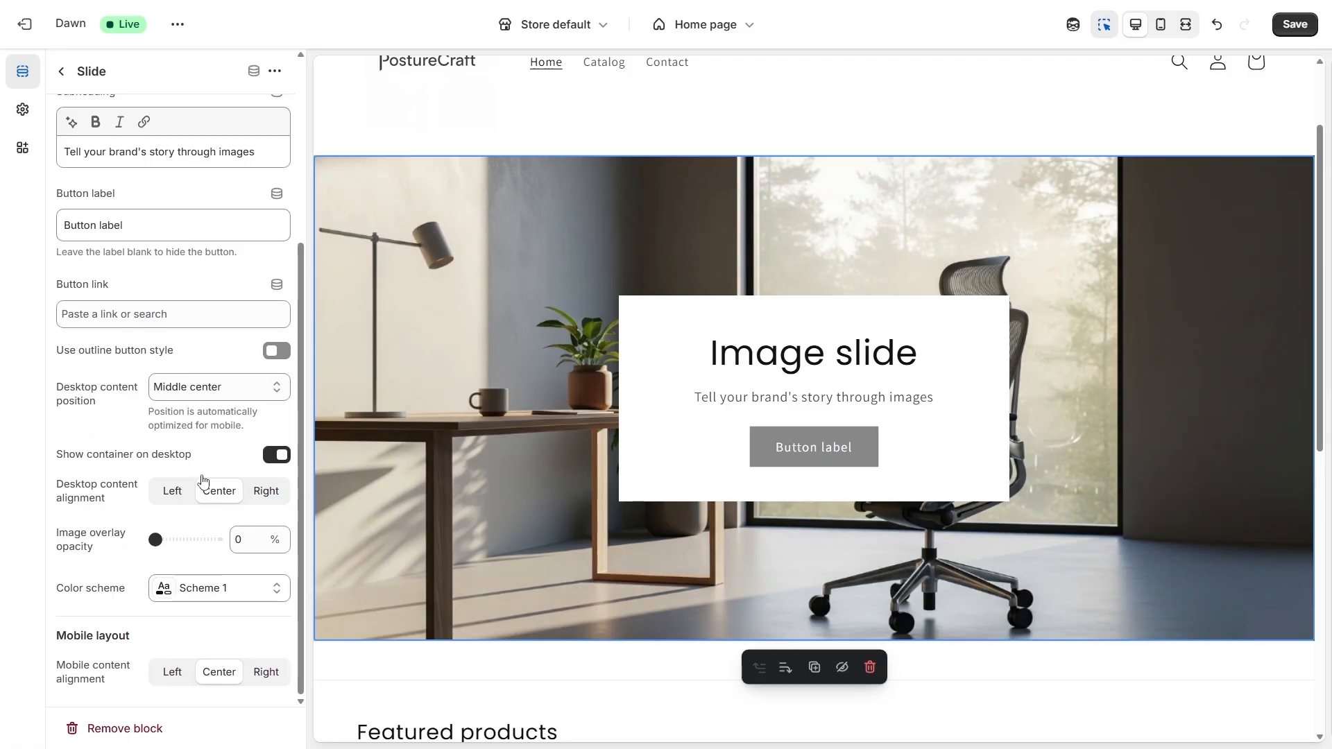
pyautogui.click(244, 389)
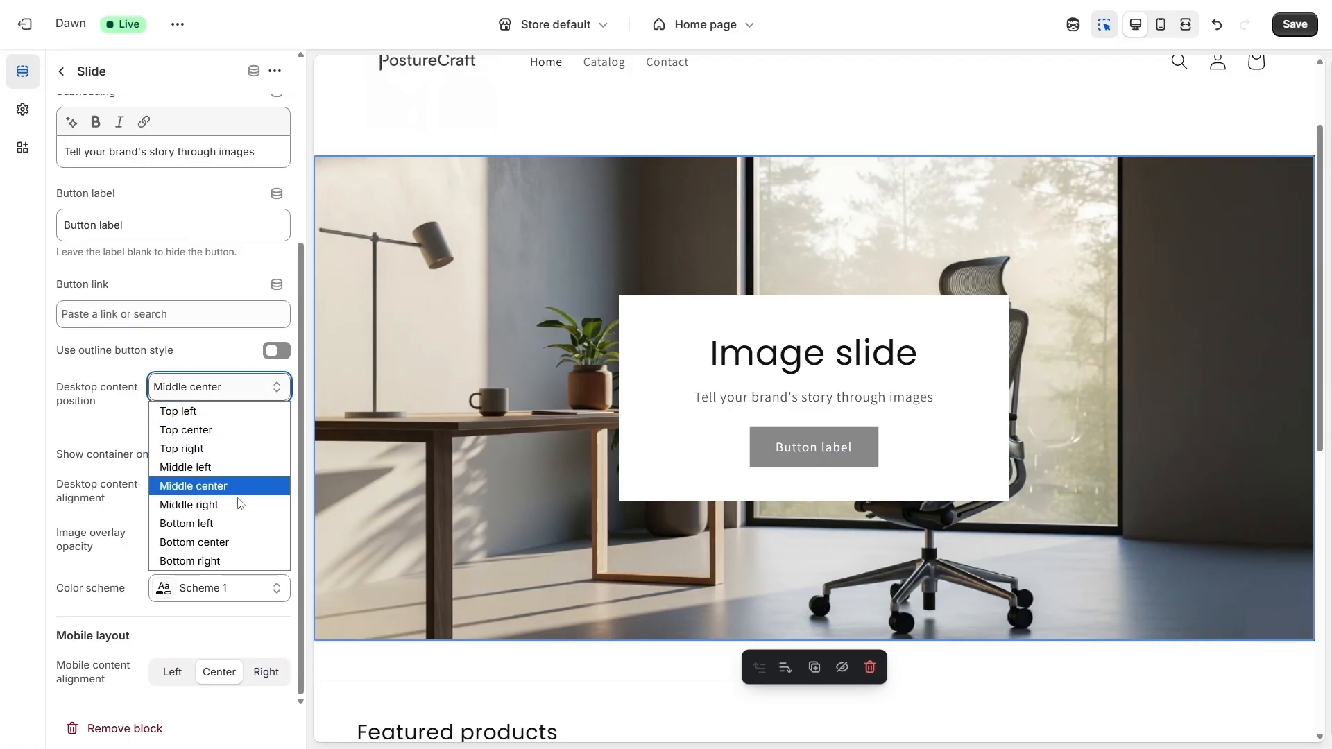
pyautogui.click(239, 525)
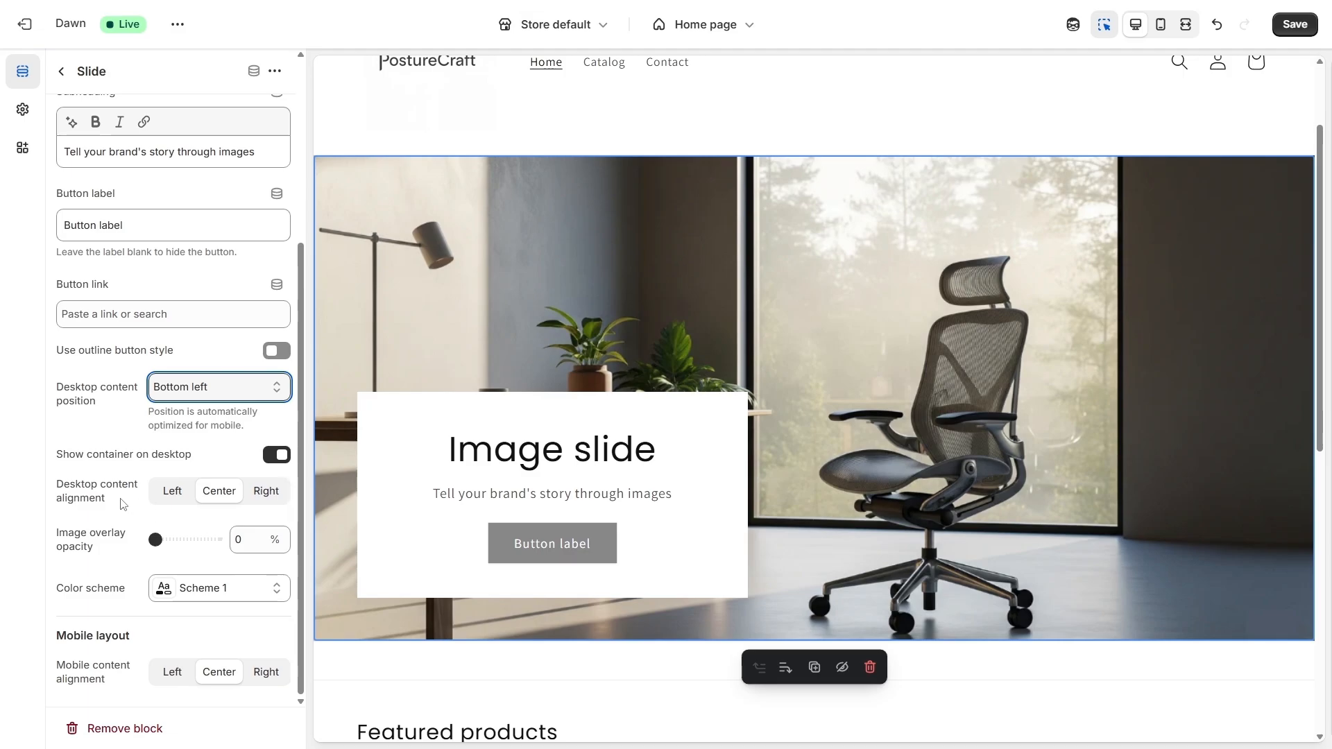
pyautogui.click(276, 456)
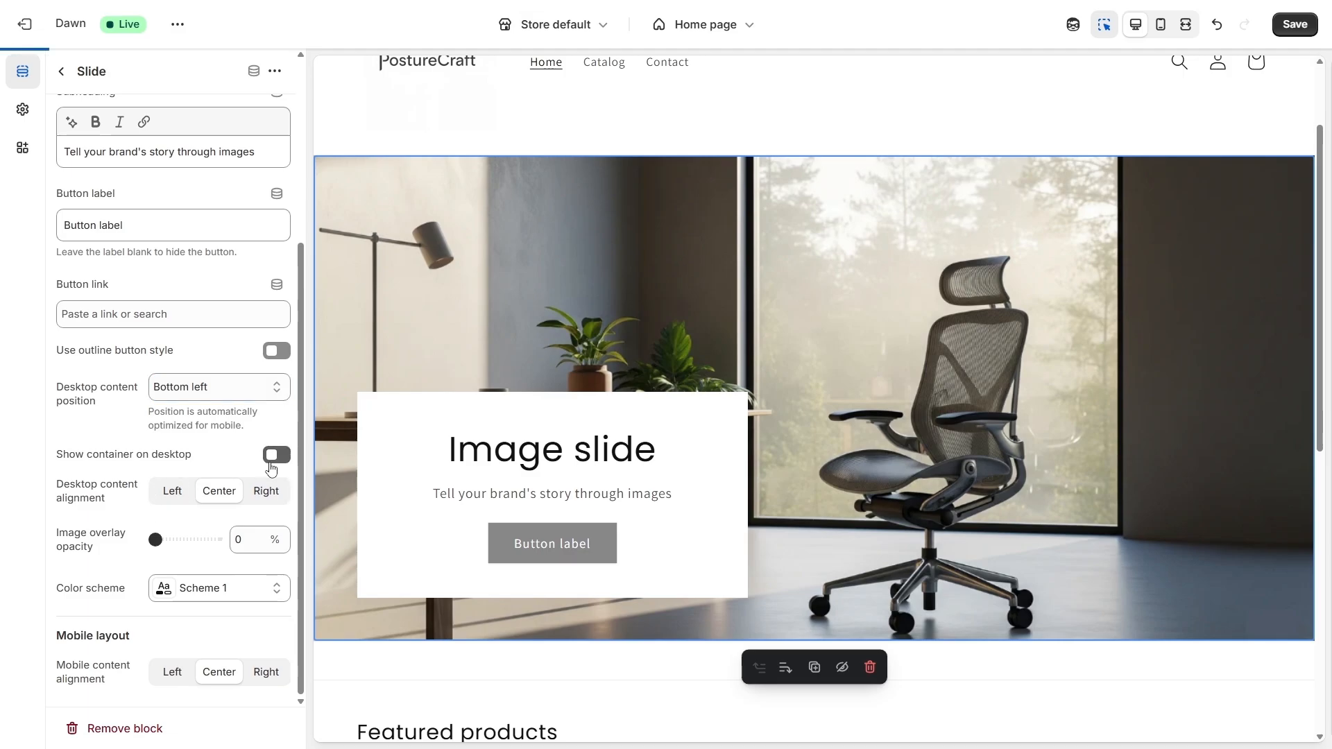
# Step: Clear the slide's subheading text and set its color scheme to Scheme 3
pyautogui.scroll(1, 220, 469)
pyautogui.scroll(2, 219, 469)
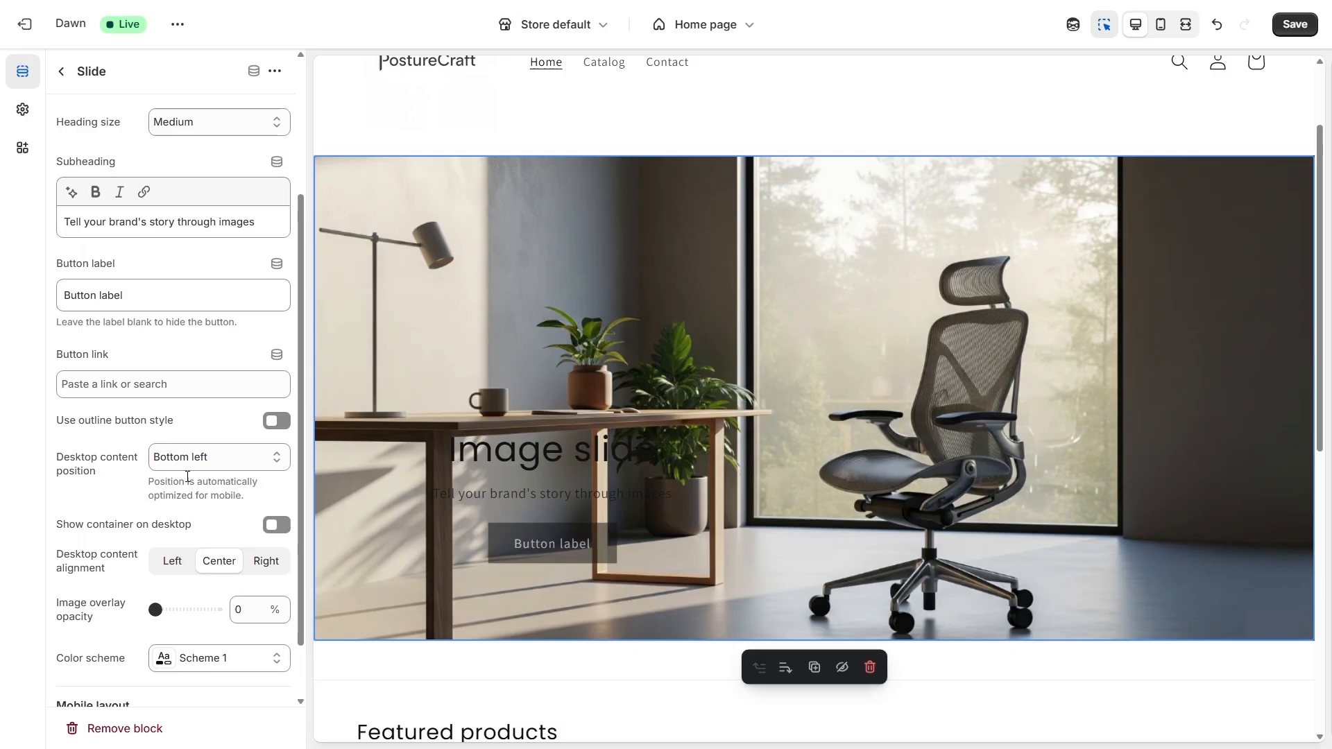
pyautogui.moveTo(257, 292); pyautogui.dragTo(54, 300)
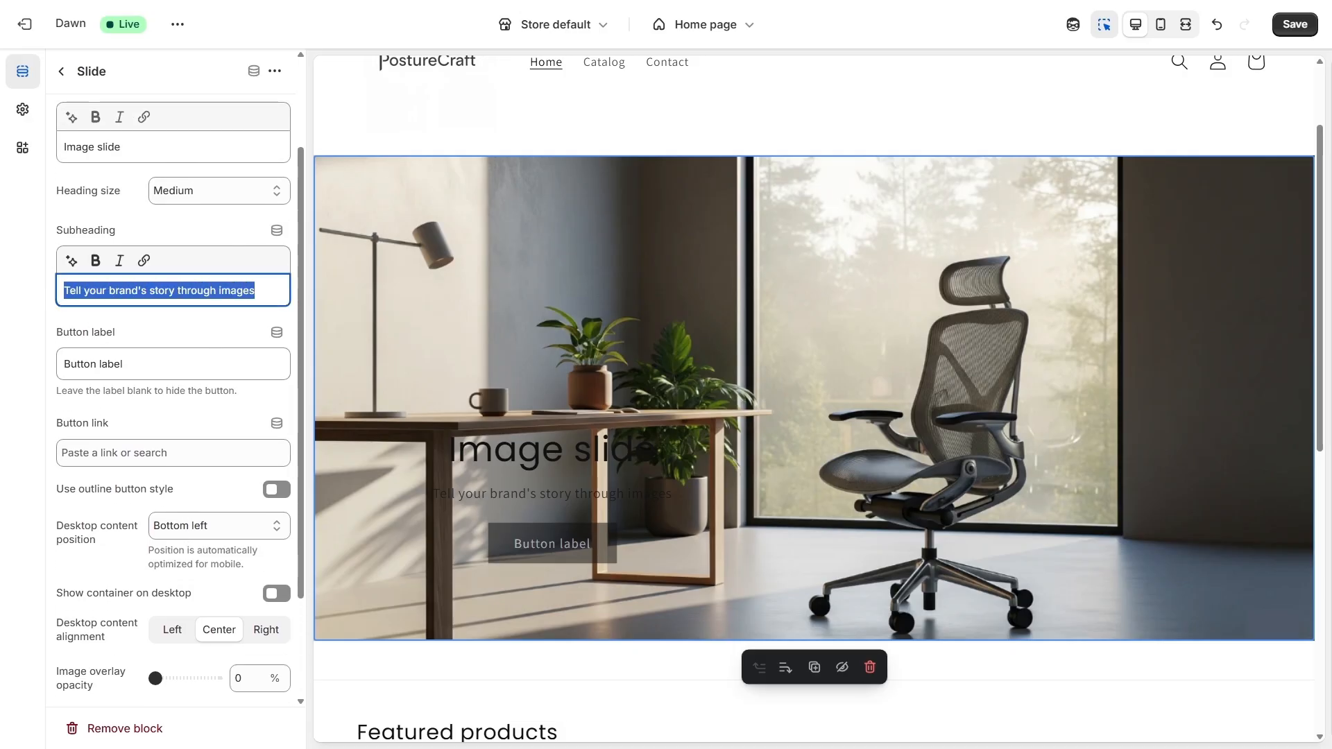
pyautogui.press('BackSpace')
pyautogui.scroll(-2, 208, 486)
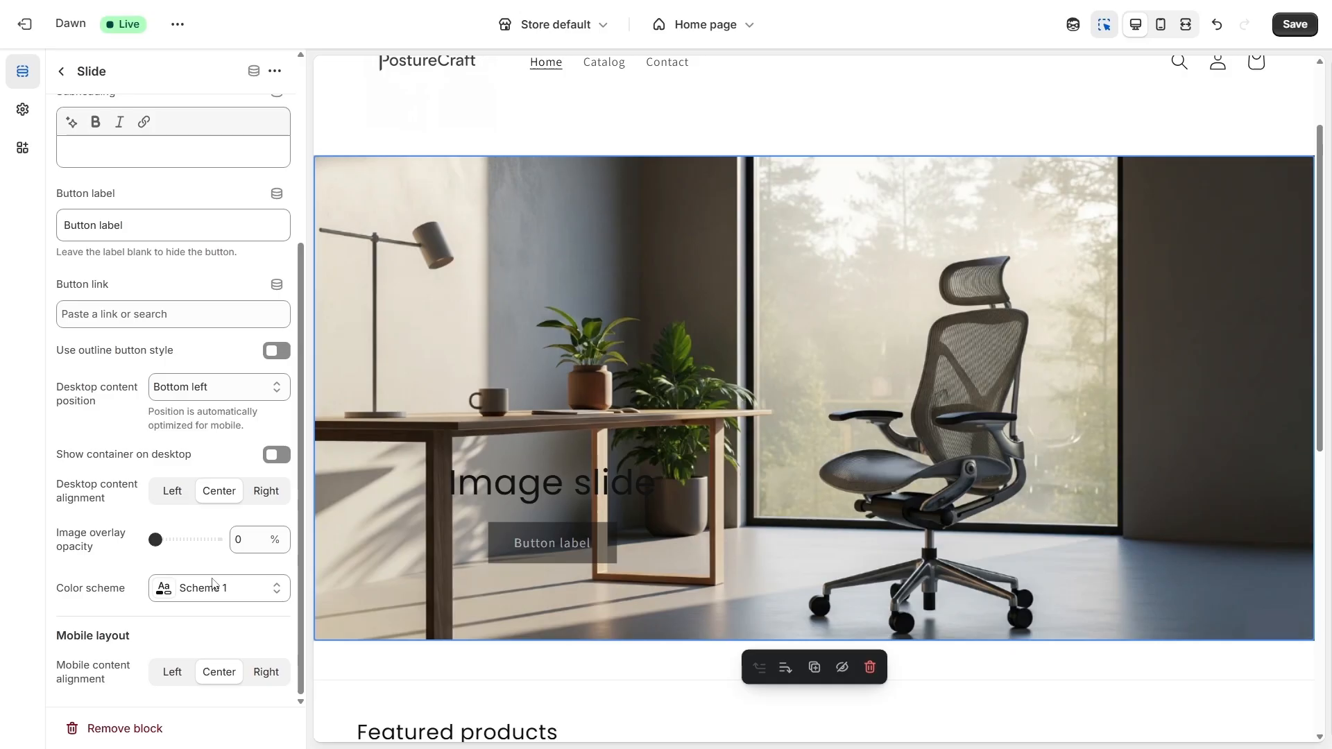
pyautogui.click(261, 591)
pyautogui.click(262, 405)
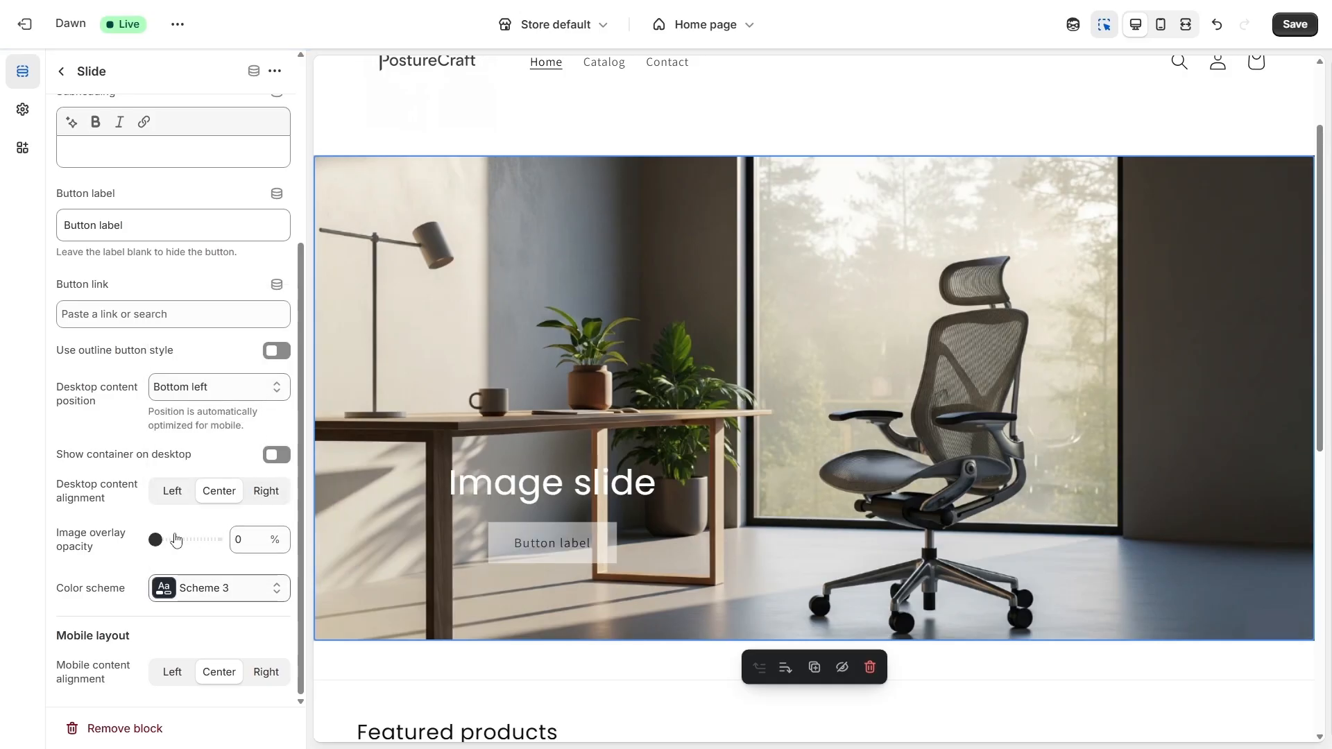
# Step: Set the slide's heading to "Essential Ergonomic Upgrades" and its button label to "Shop Now"
pyautogui.scroll(4, 111, 381)
pyautogui.click(134, 272)
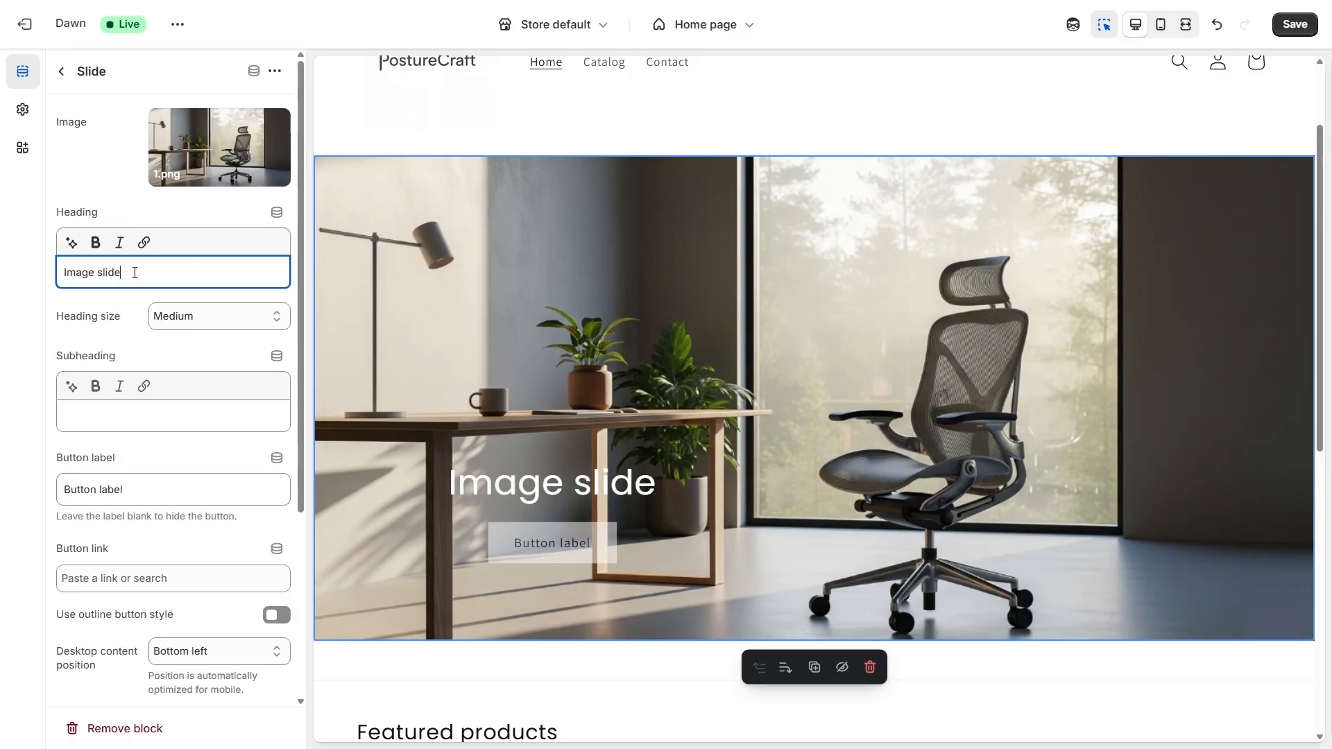
pyautogui.write('Essential Ergonomic Upgrades')
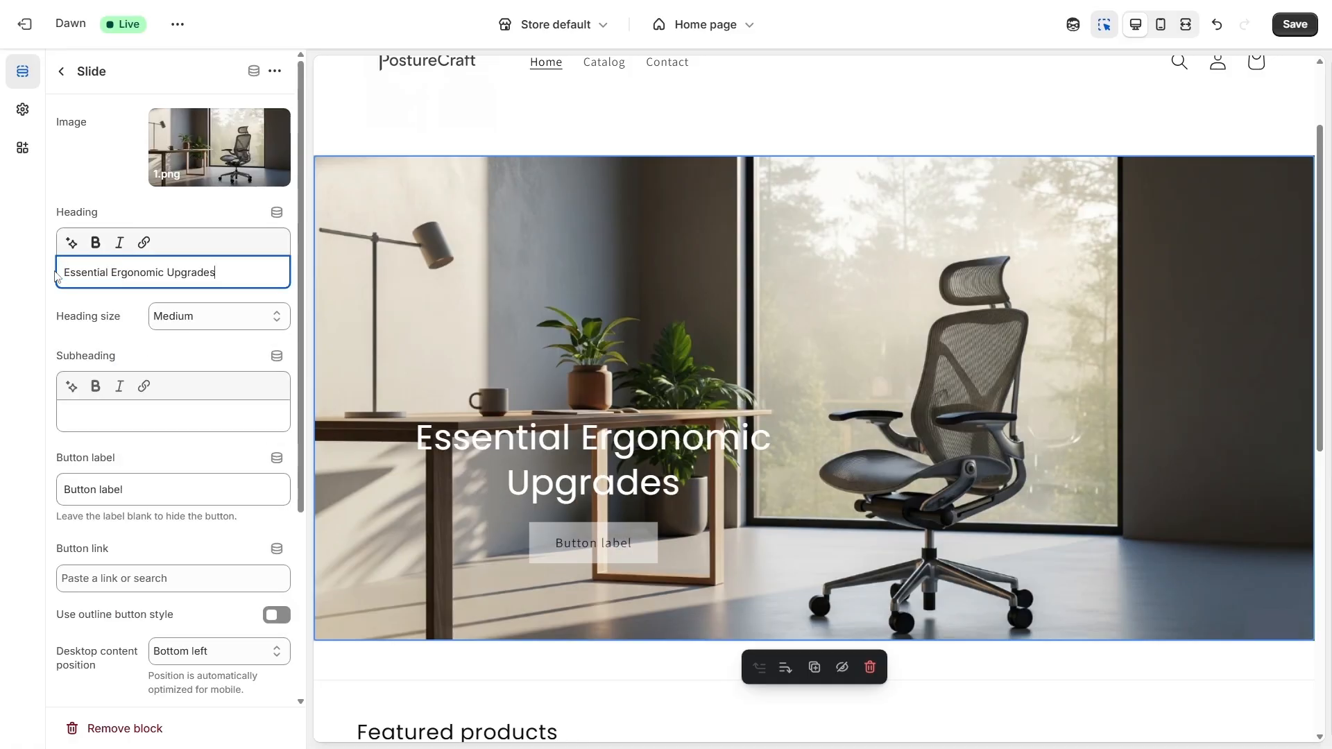
pyautogui.moveTo(136, 491); pyautogui.dragTo(2, 496)
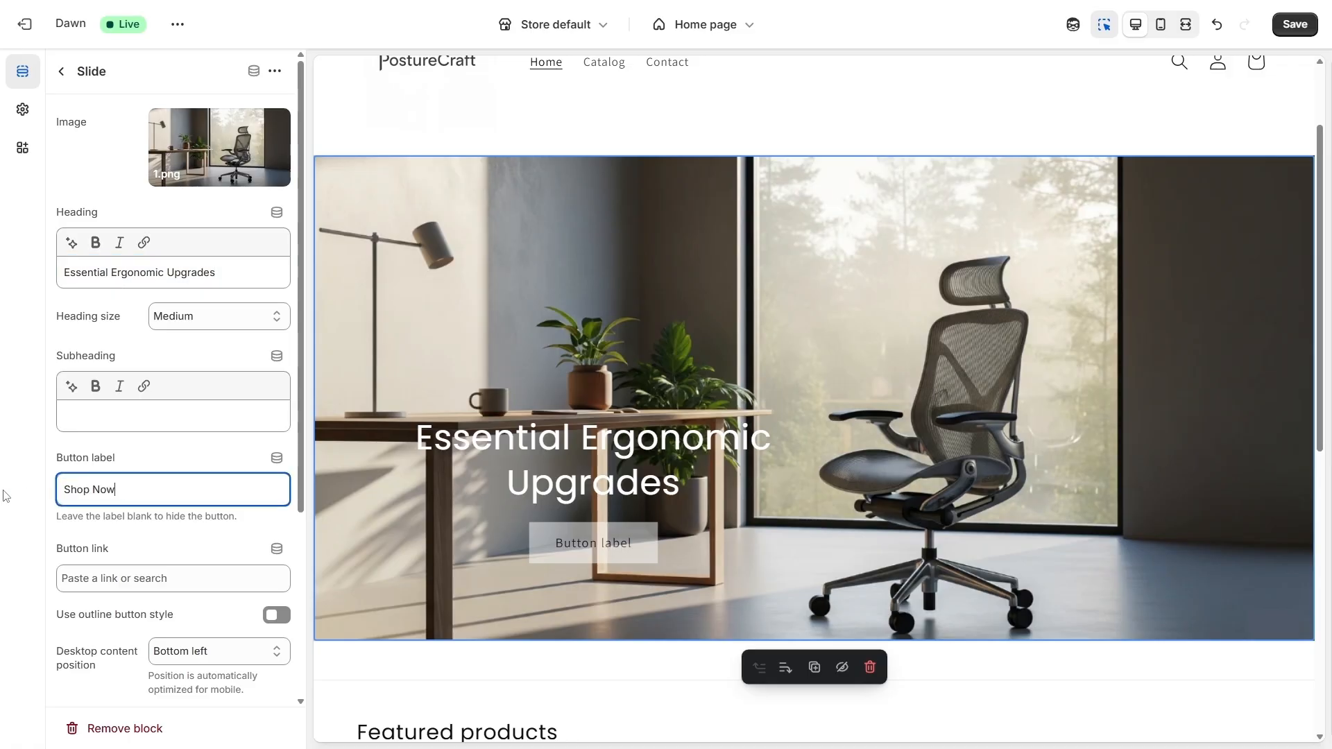
# Step: Darken the slide's photo with a higher image overlay opacity and save the theme
pyautogui.scroll(-1, 167, 444)
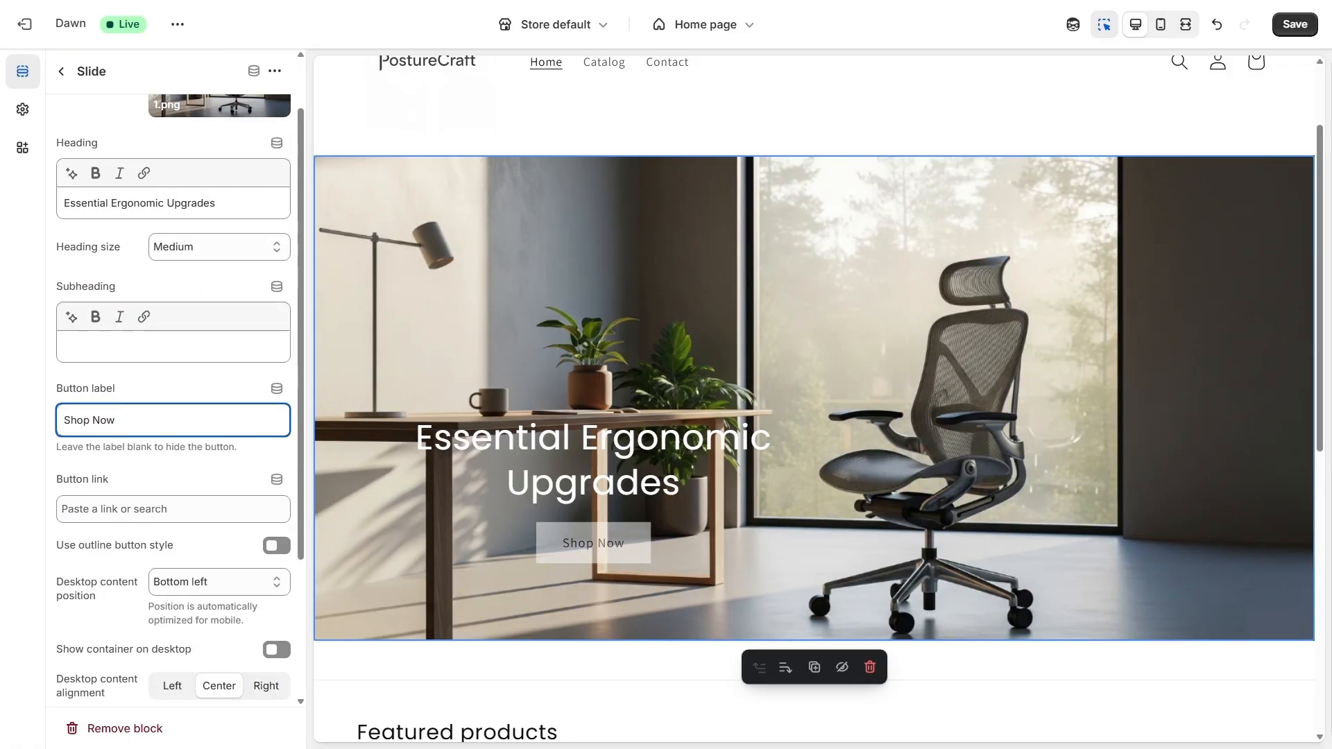
pyautogui.scroll(-3, 167, 417)
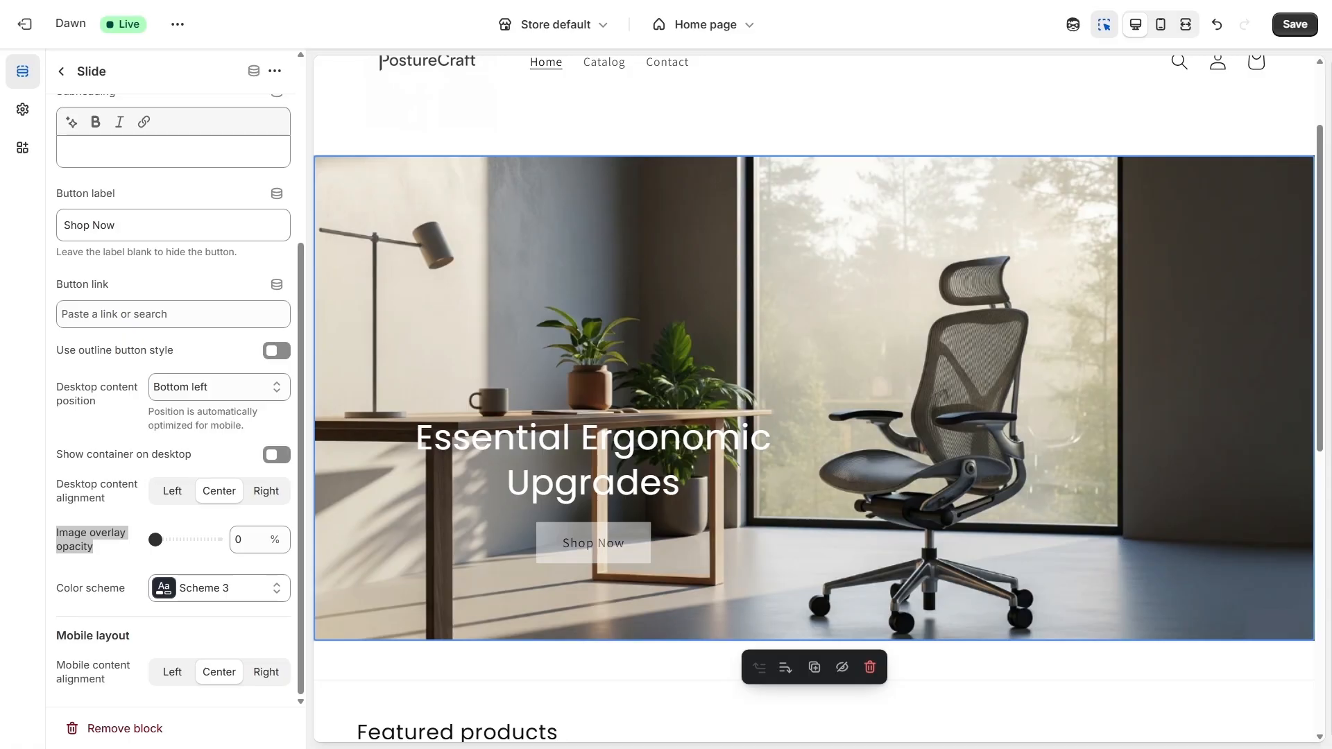
pyautogui.click(114, 567)
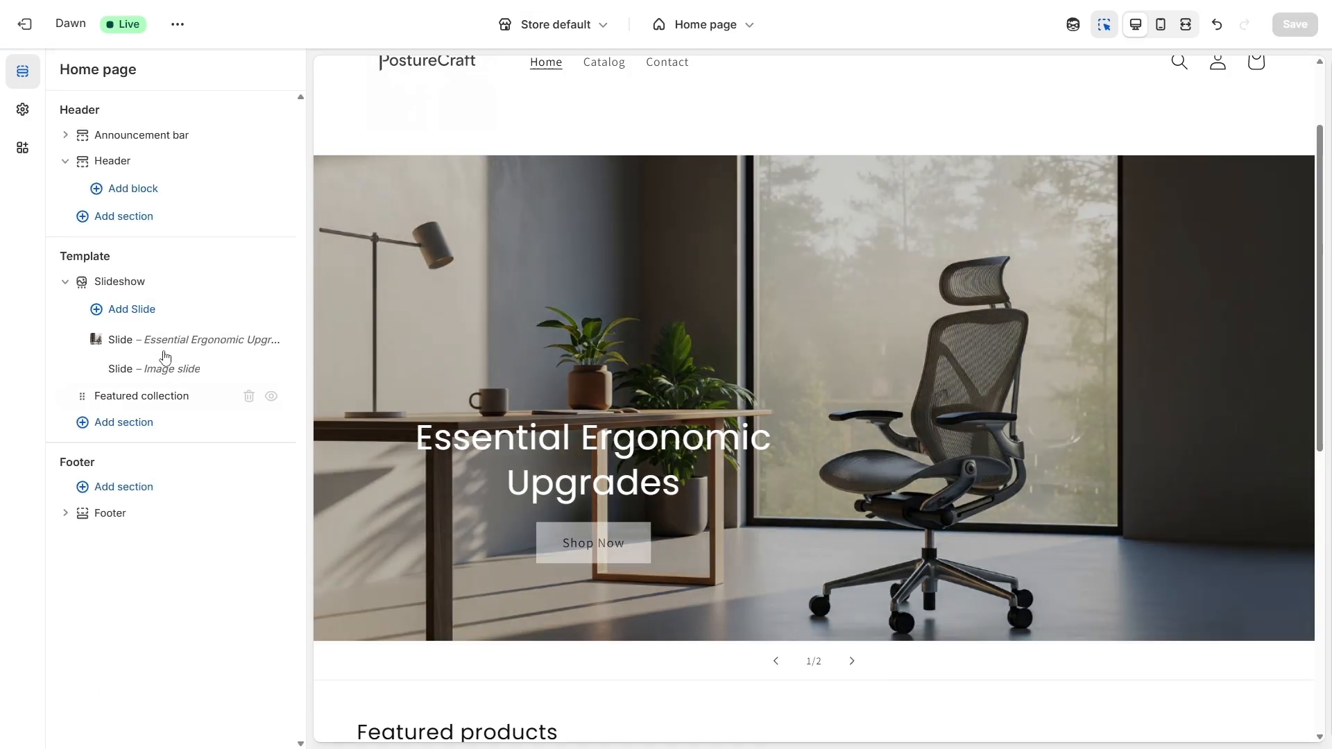
# Step: Add a third slide to the Slideshow section and turn on automatic rotation of its slides
pyautogui.click(148, 313)
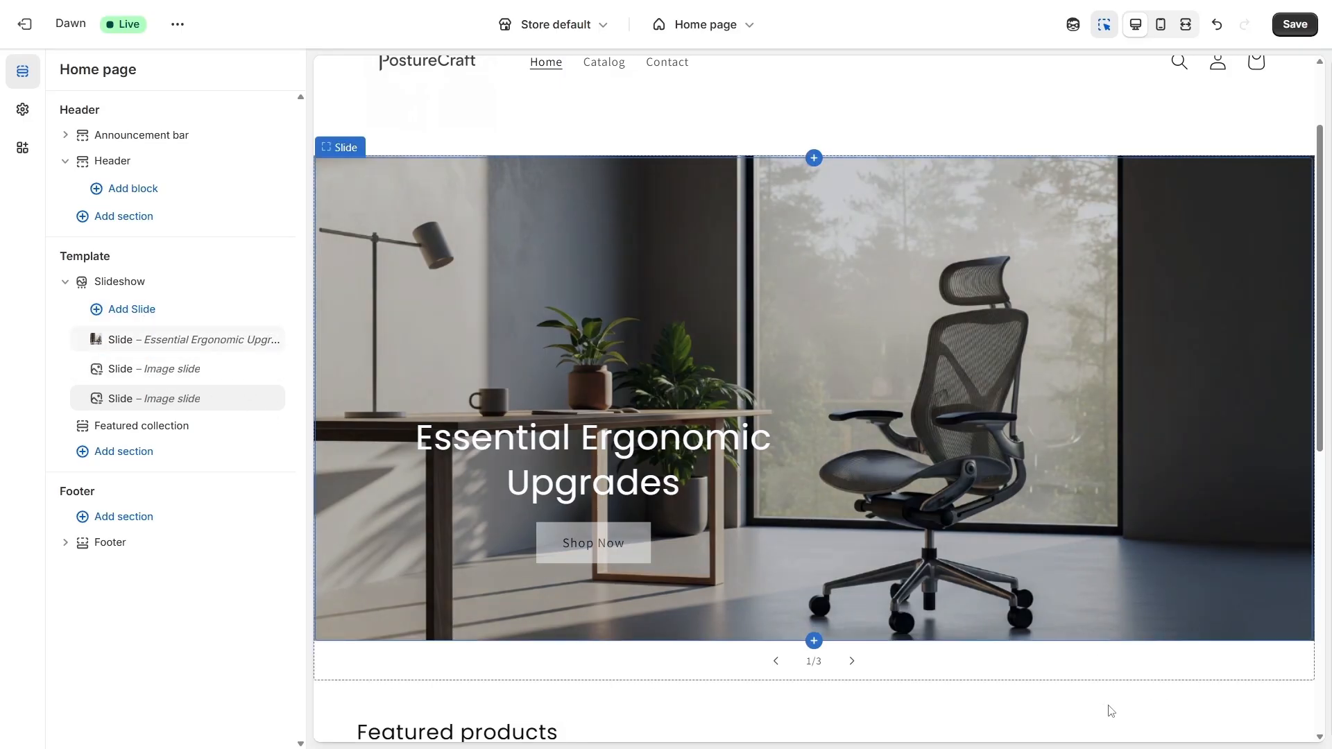
pyautogui.click(852, 670)
pyautogui.click(852, 662)
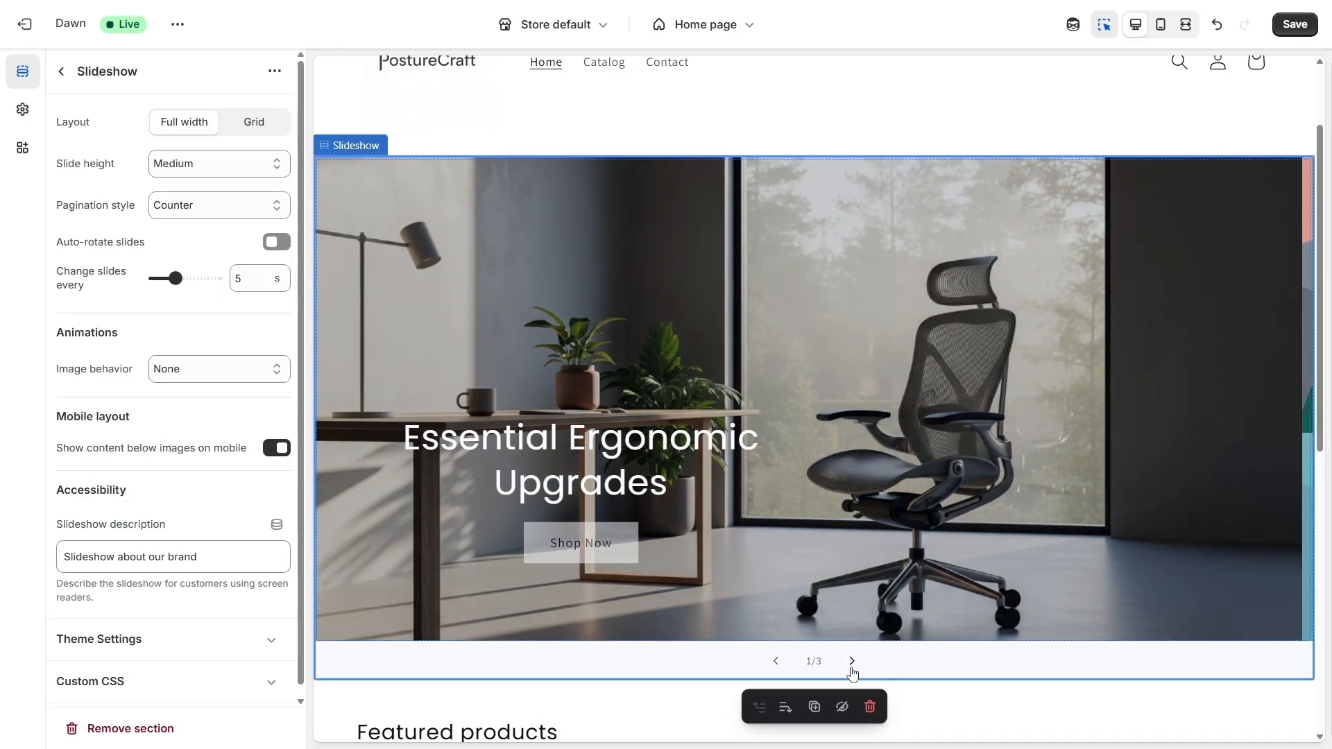
pyautogui.click(850, 662)
pyautogui.click(274, 243)
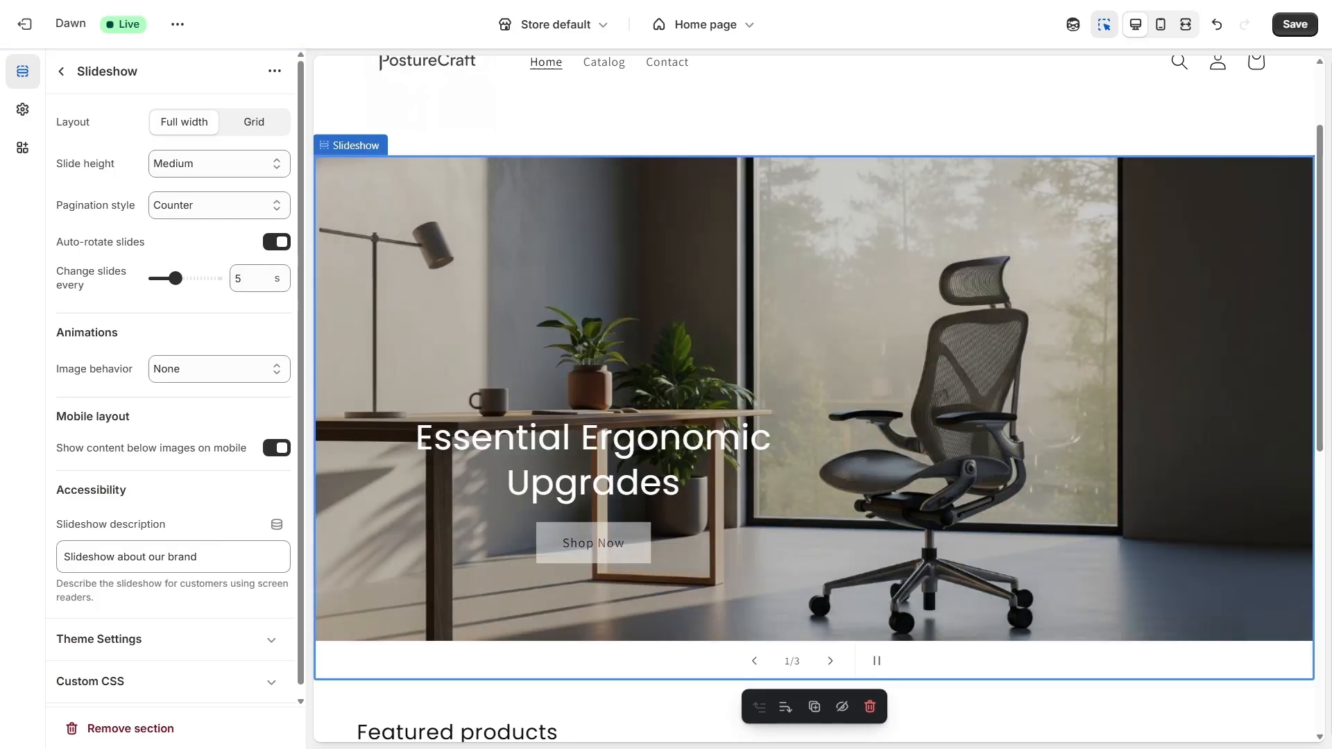
# Step: Try slide-change intervals of 6 and 7 seconds for the slideshow
pyautogui.click(267, 288)
pyautogui.press('BackSpace')
pyautogui.write('6')
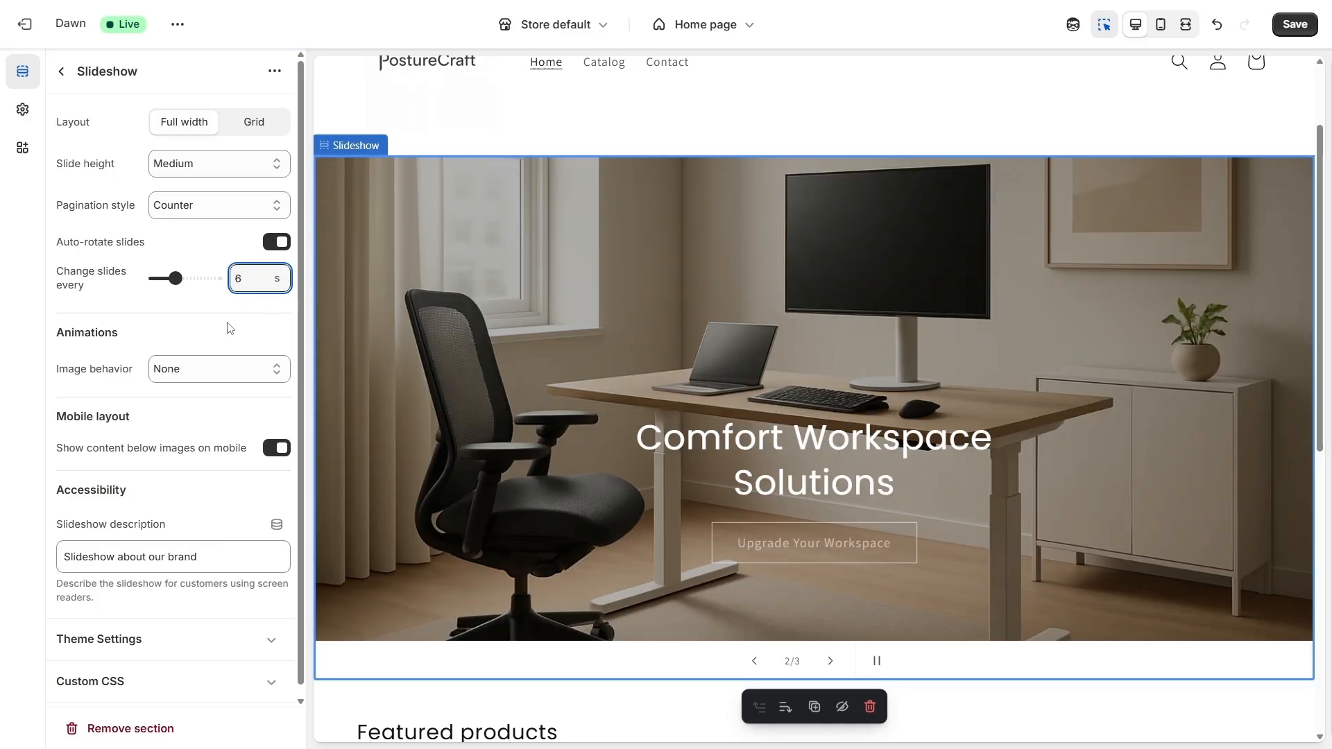
pyautogui.press('BackSpace')
pyautogui.write('7')
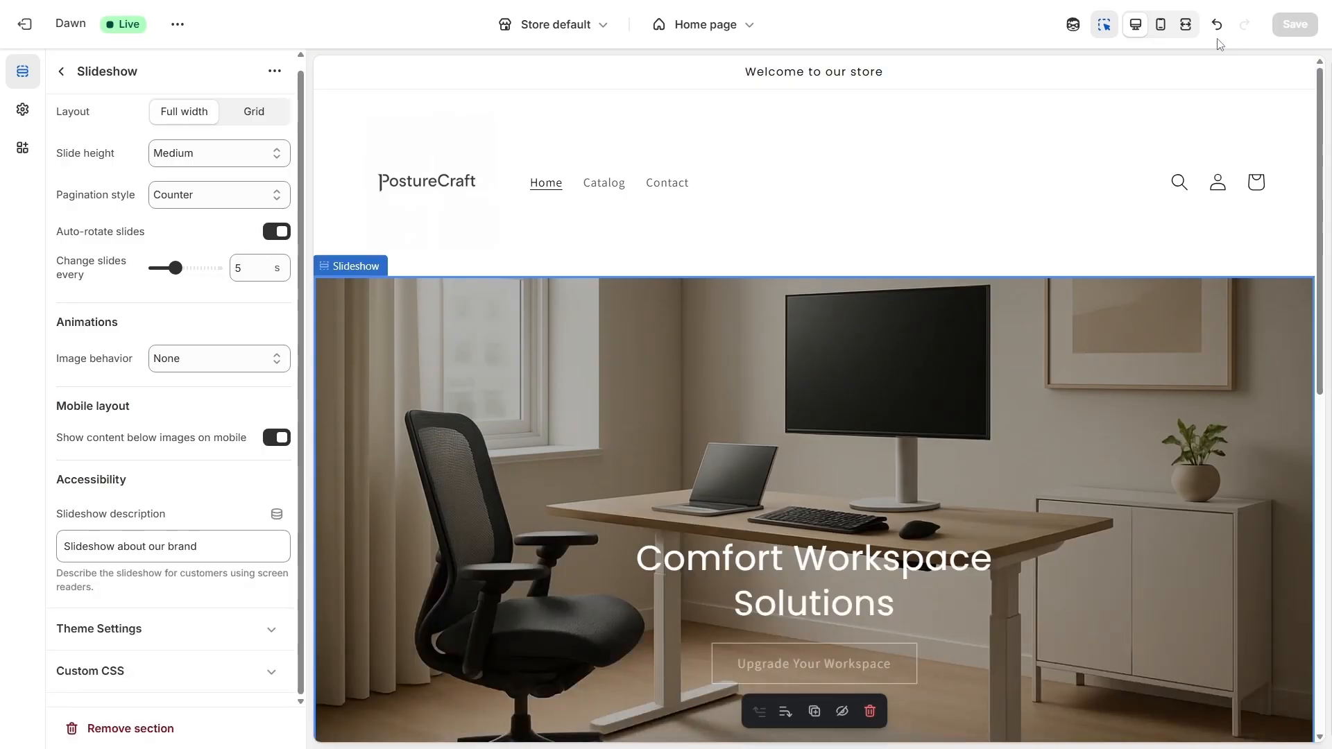
# Step: Preview the slideshow in mobile view and open the Essential Ergonomic Upgrades slide to check its layout
pyautogui.click(1161, 25)
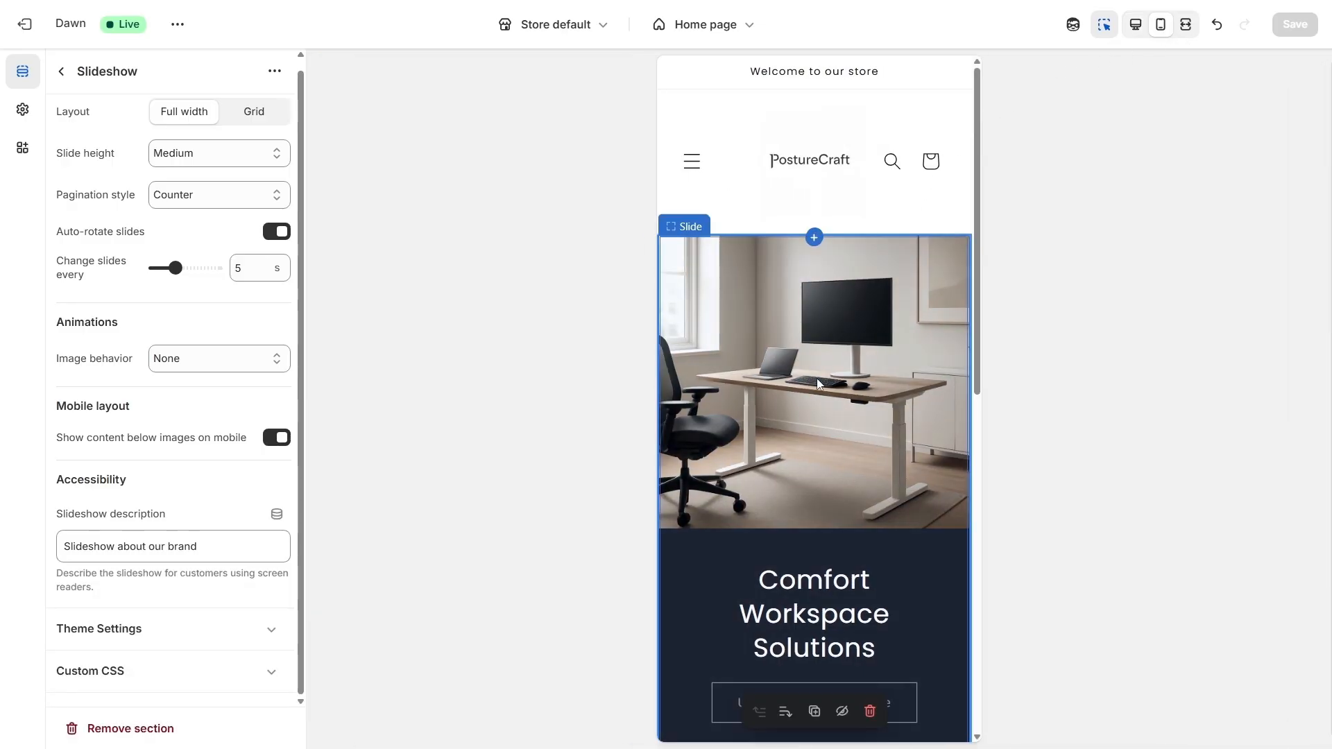
pyautogui.click(61, 72)
pyautogui.click(167, 347)
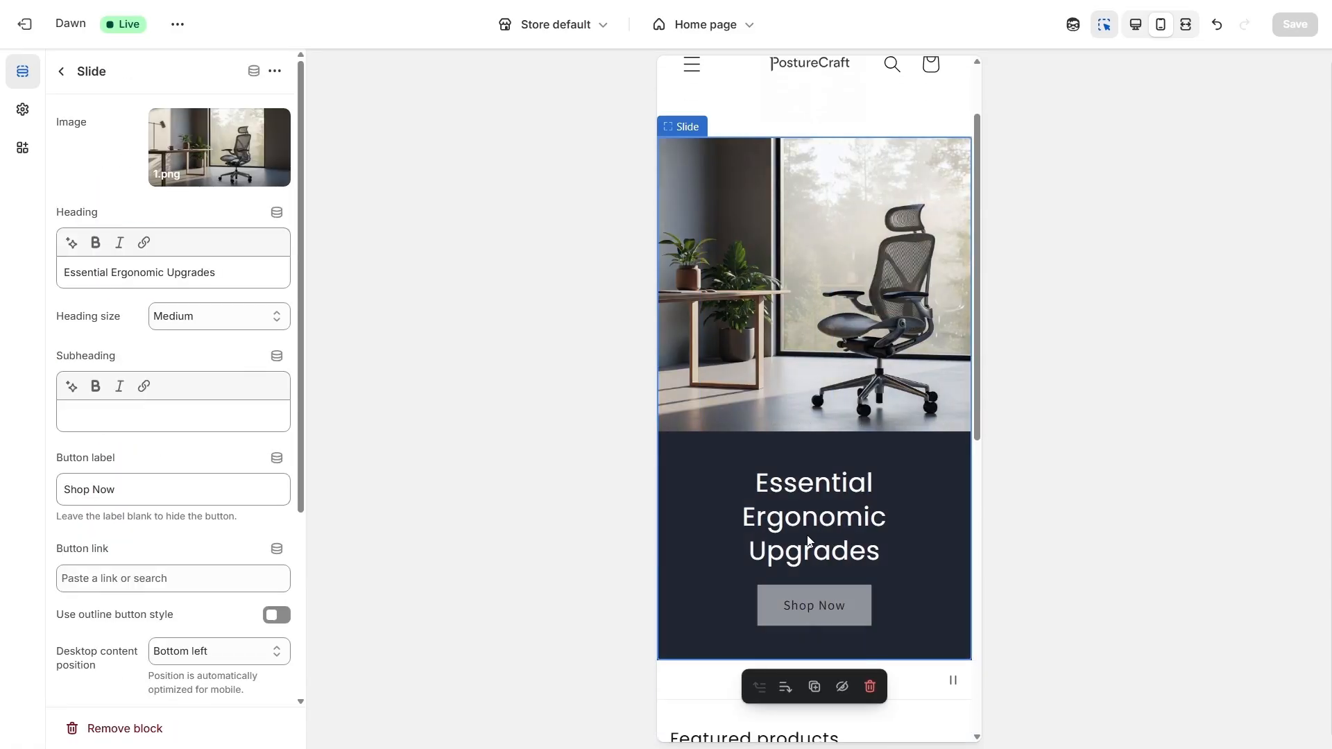
pyautogui.click(780, 532)
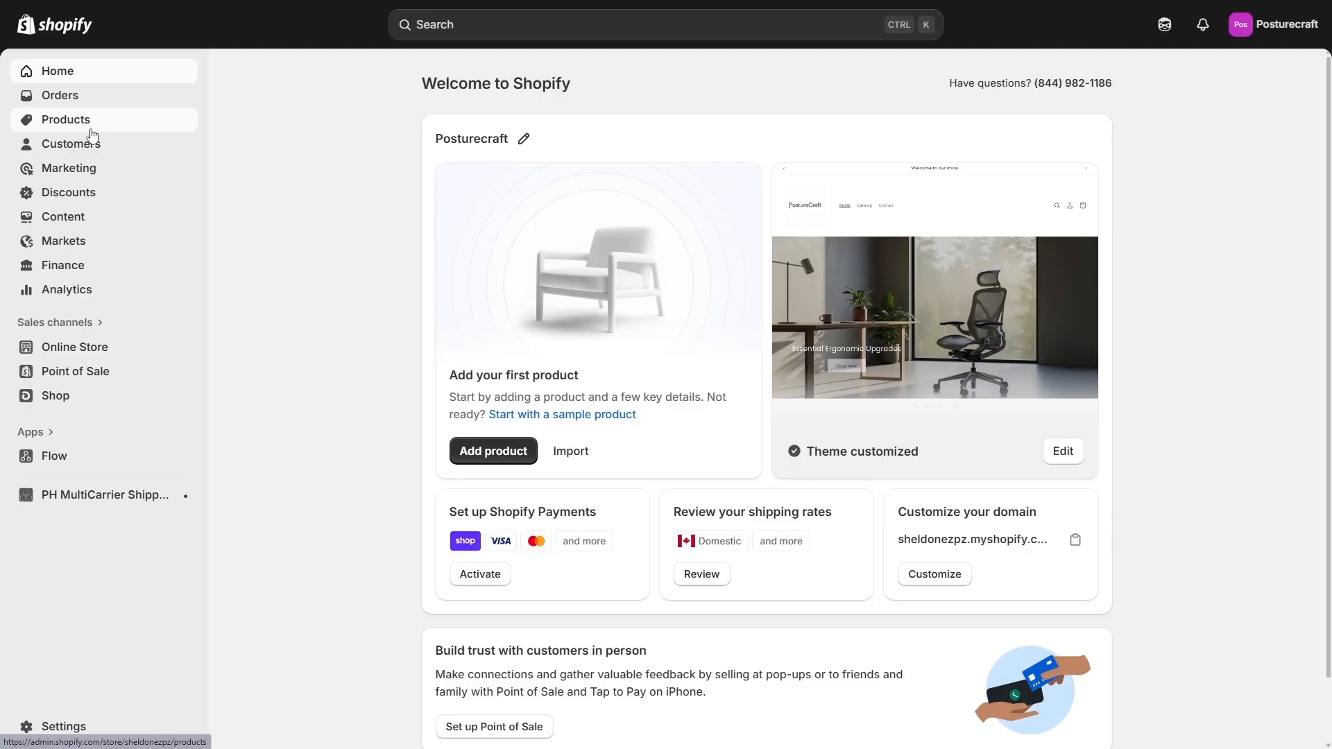
# Step: Start a new product in the Shopify admin and title it "Ergonomic Aluminum Laptop Stand"
pyautogui.click(90, 129)
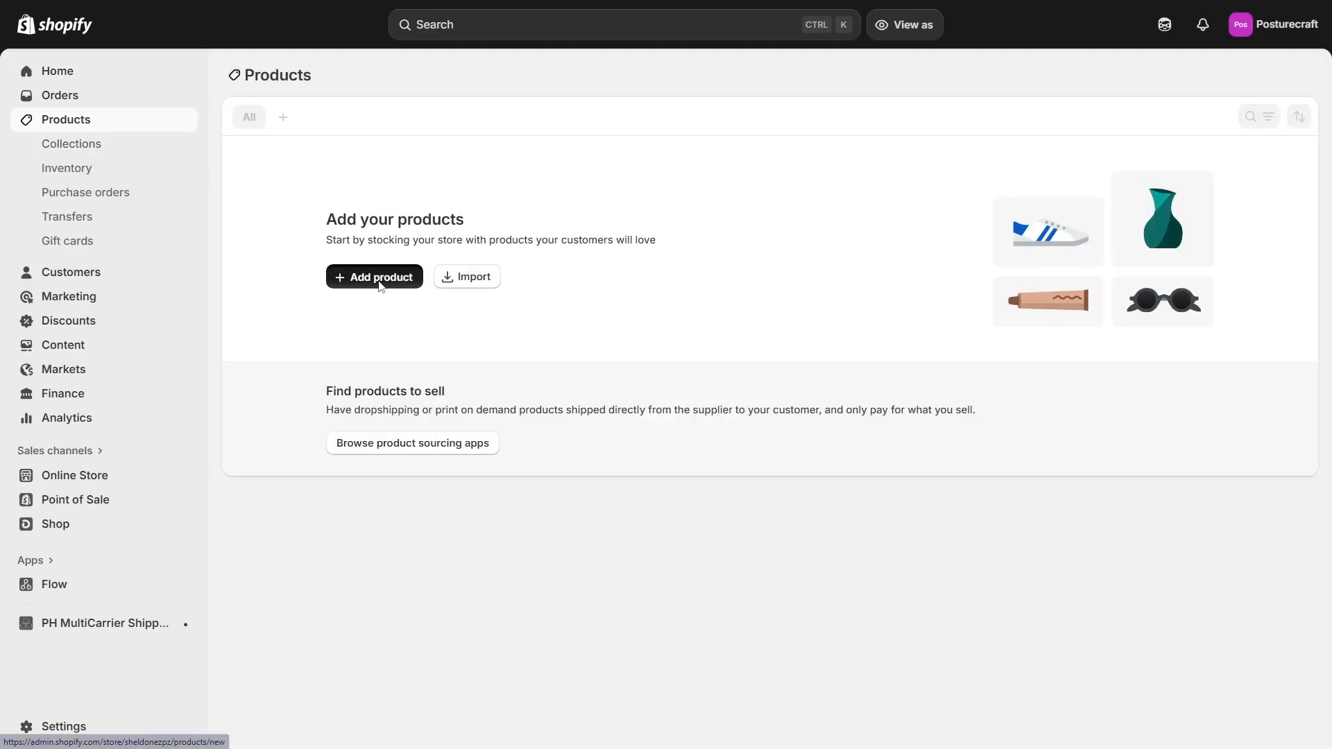
pyautogui.click(381, 277)
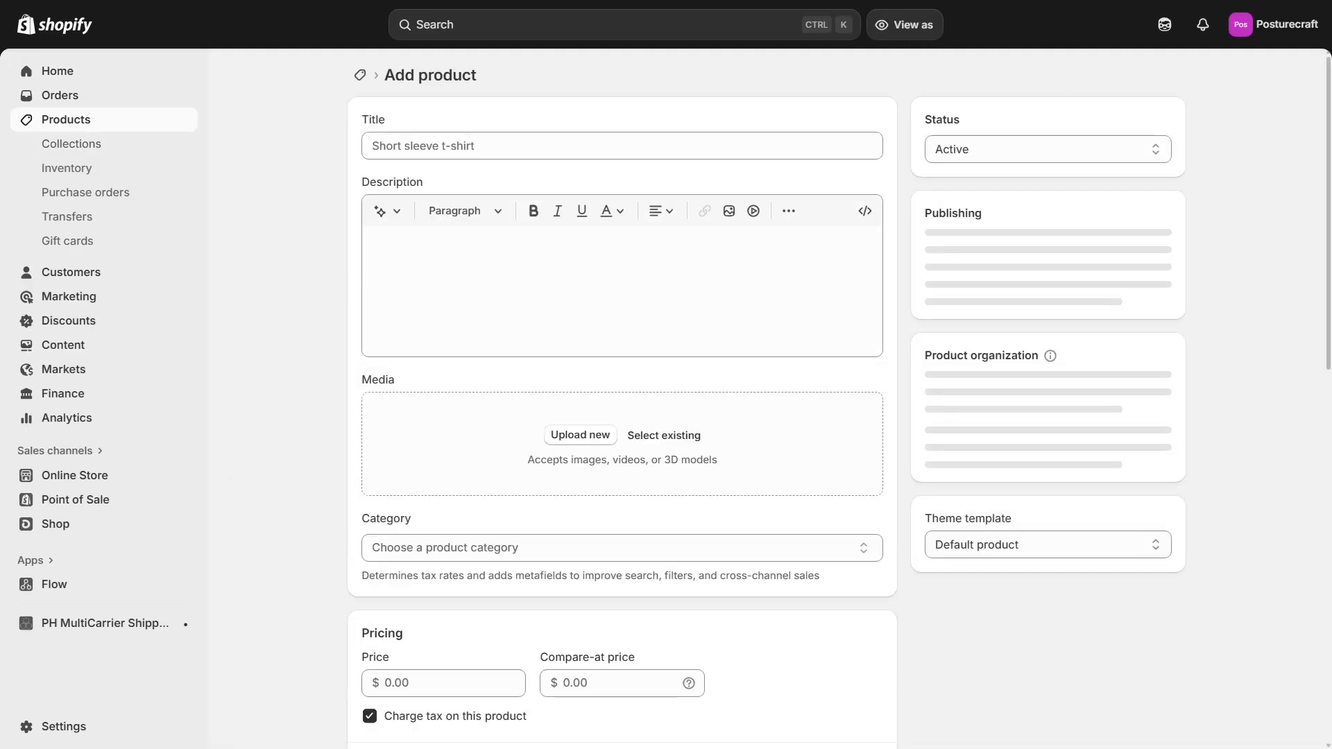
pyautogui.click(426, 144)
pyautogui.write('Ergonomic Aluminum Laptop Stand')
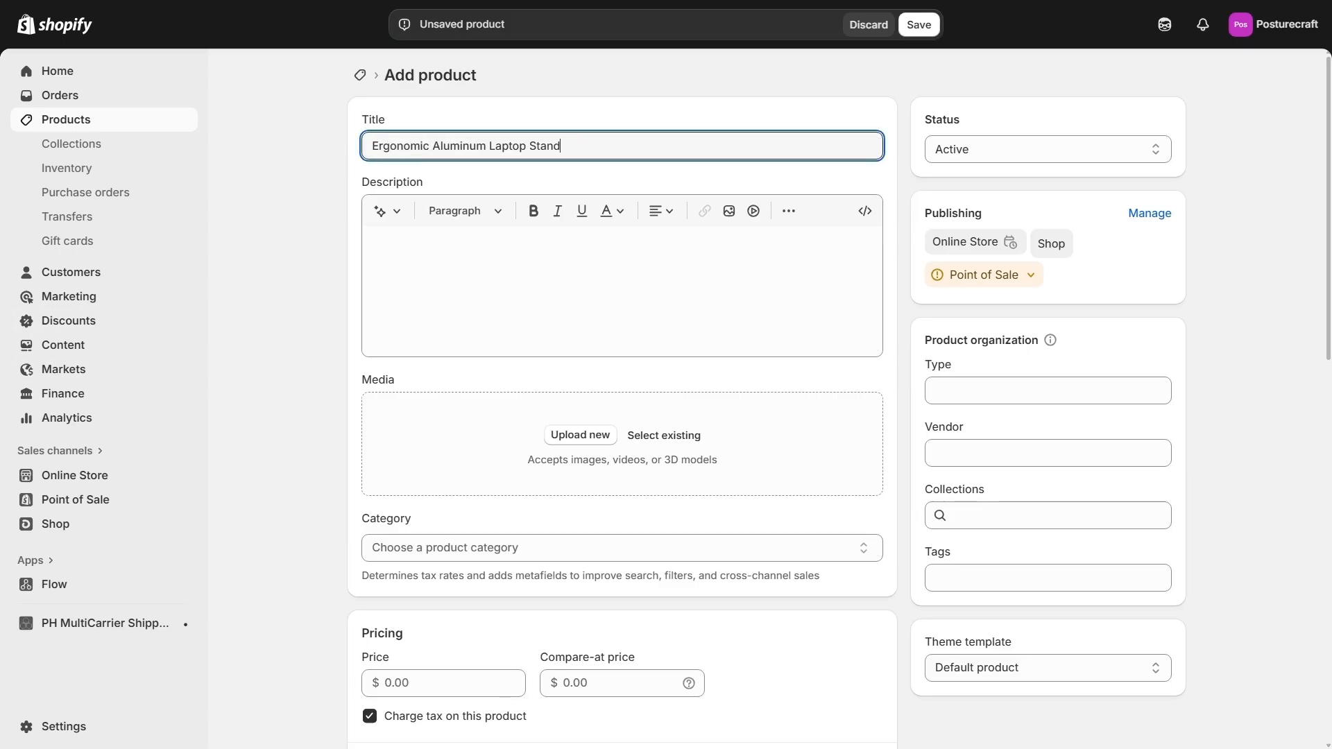
# Step: Write a product description listing the stand's benefits, anodized aluminum material, dimensions, 22 lbs weight capacity and laptop compatibility
pyautogui.click(622, 291)
pyautogui.click(425, 268)
pyautogui.write('- Improves posture and reduces neck strain')
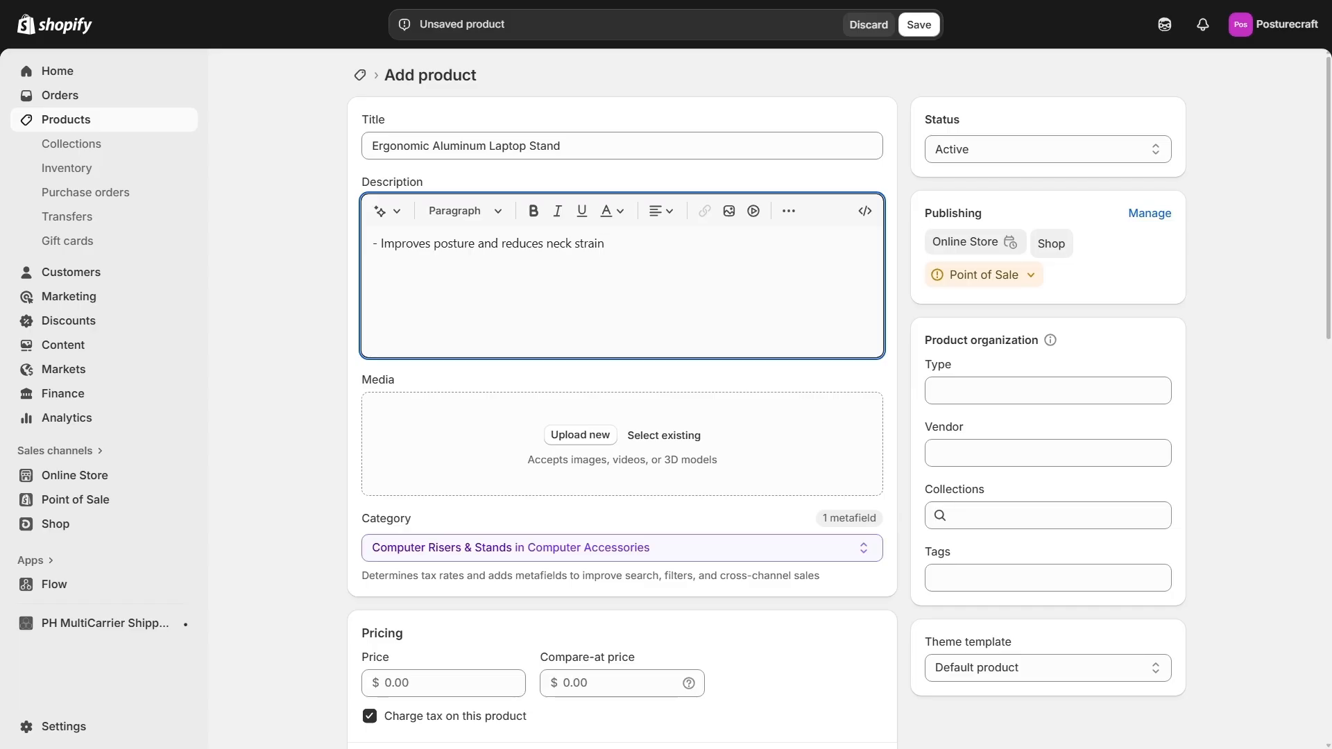
pyautogui.click(537, 291)
pyautogui.press('Return')
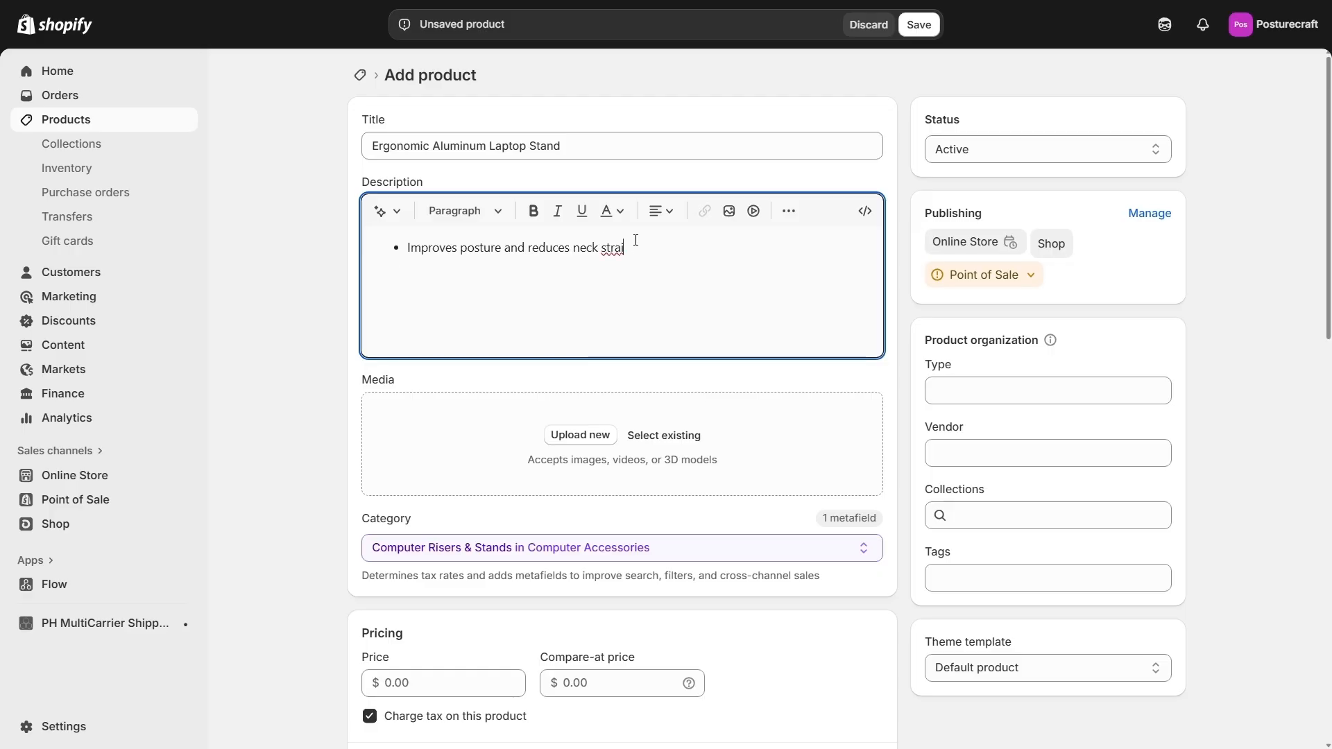
pyautogui.hotkey('ctrl', 'a')
pyautogui.write('- Improves posture and reduces neck strain - Heat-dissipating aluminum construction - Compatible with 11"-17" laptops - Non-slip silicone pads protect your device  Material: Anodized aluminum alloy with silicone grips Dimensions:10" W × 9.5" D × 6" H (adjustable height 4"-6") Weight capacity: Up to 22 lbs Compatibility: MacBooks, PC laptops, tablets')
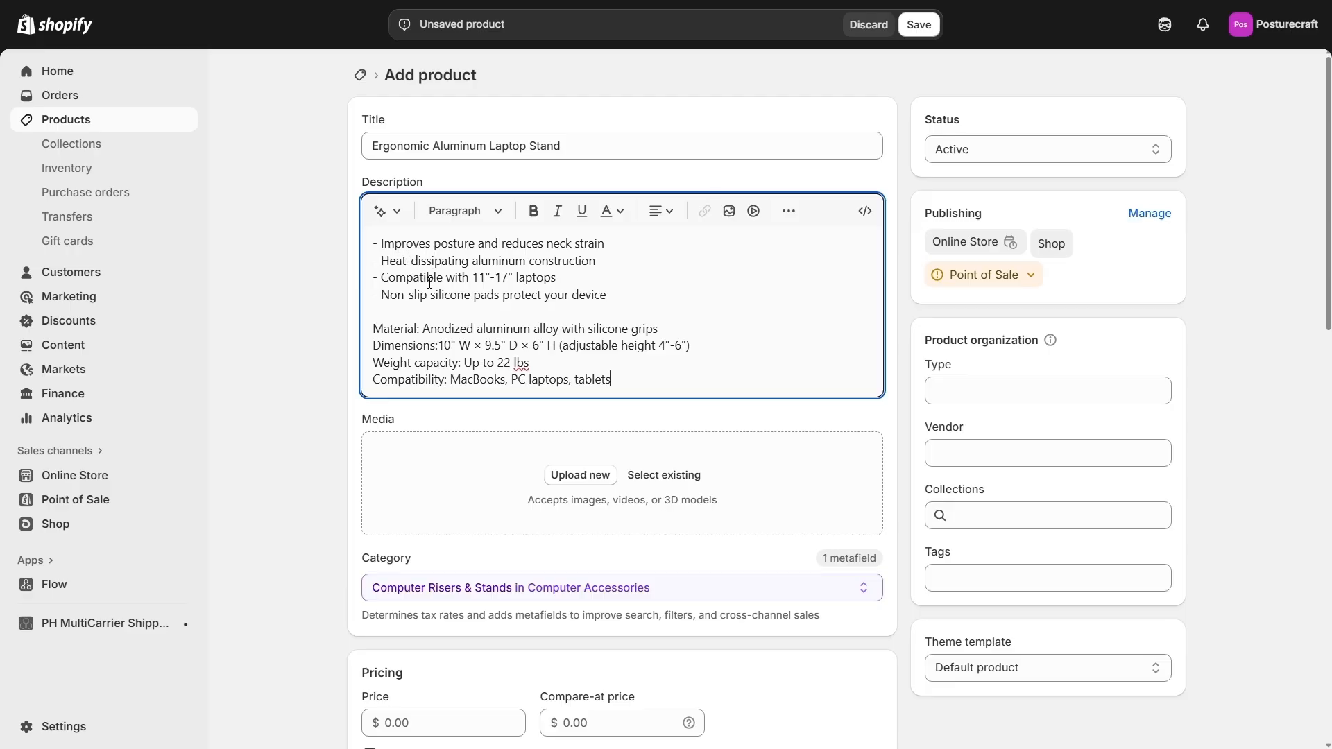
# Step: Generate a product description in the Expert tone from the stand's features, weight capacity and compatibility, and keep the generated text
pyautogui.click(396, 214)
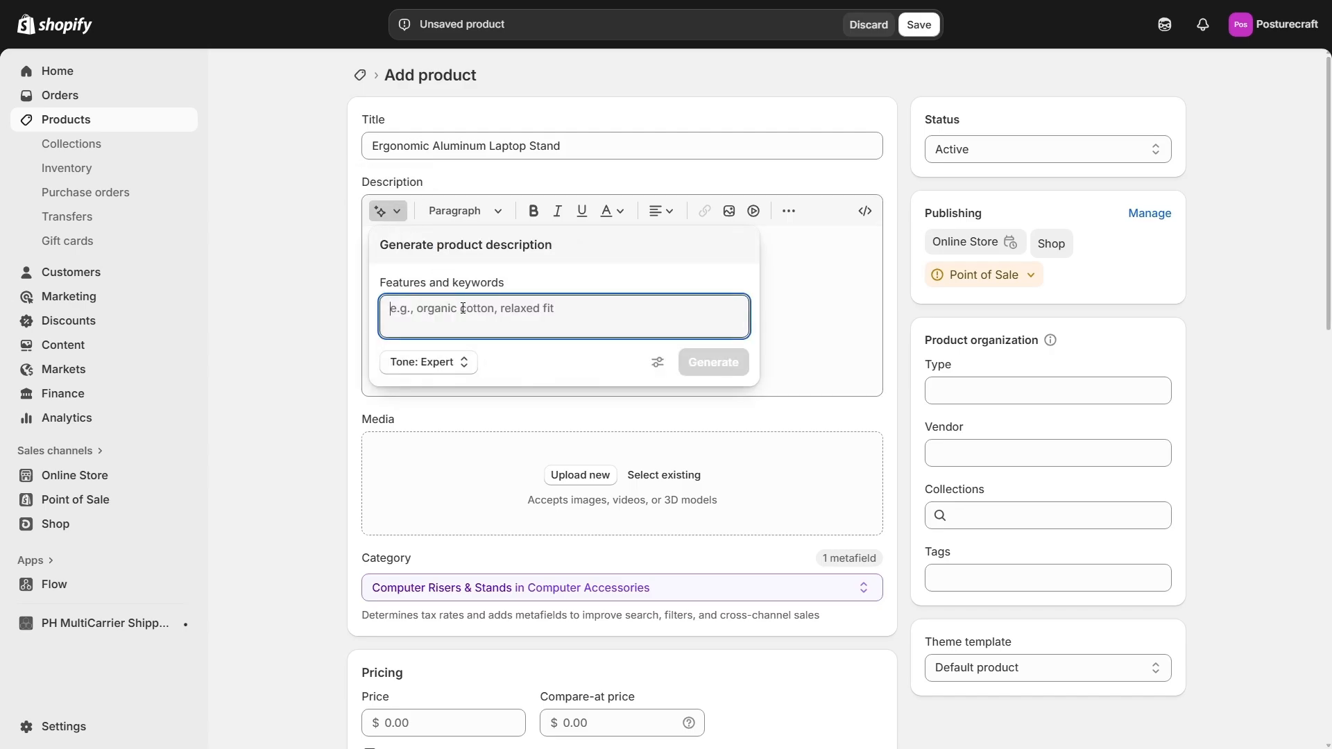
pyautogui.click(469, 361)
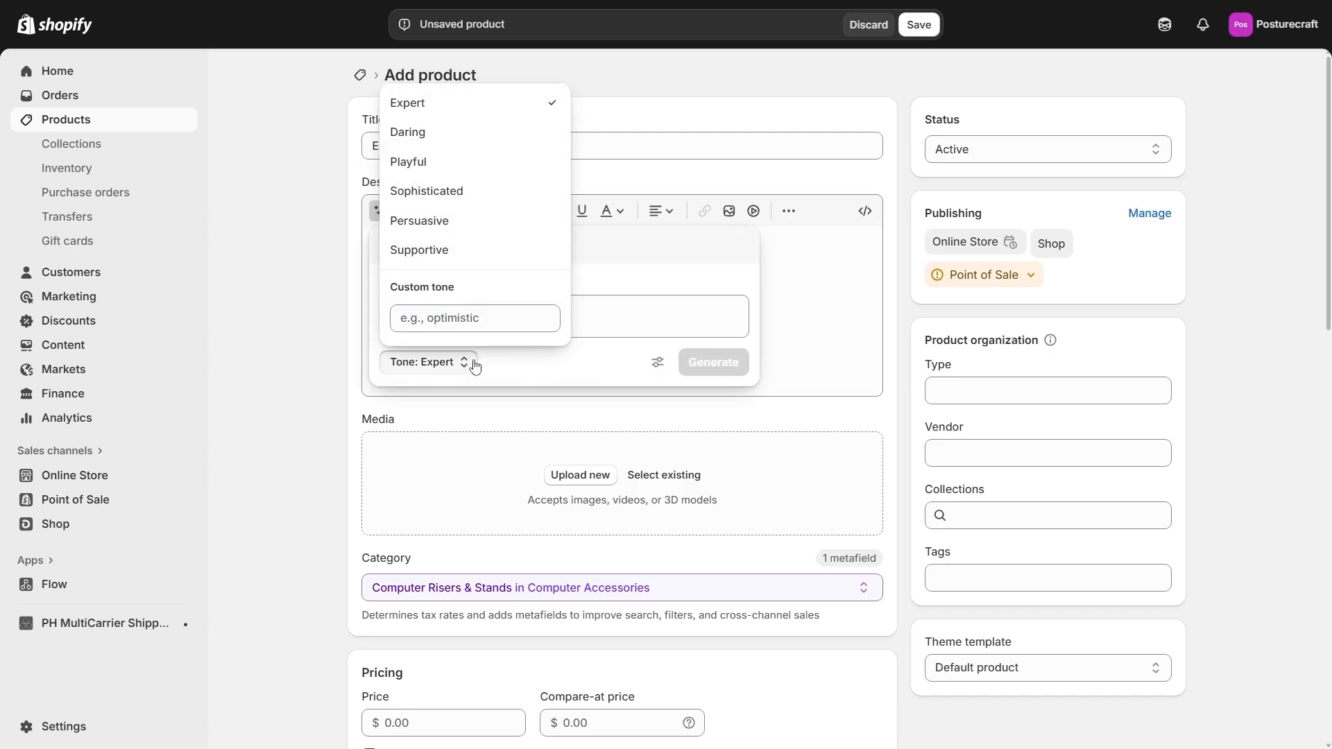
pyautogui.click(567, 308)
pyautogui.write('- Improves posture and reduces neck strain - Heat-dissipating aluminum construction - Compatible with MacBooks, PC laptops, tablets')
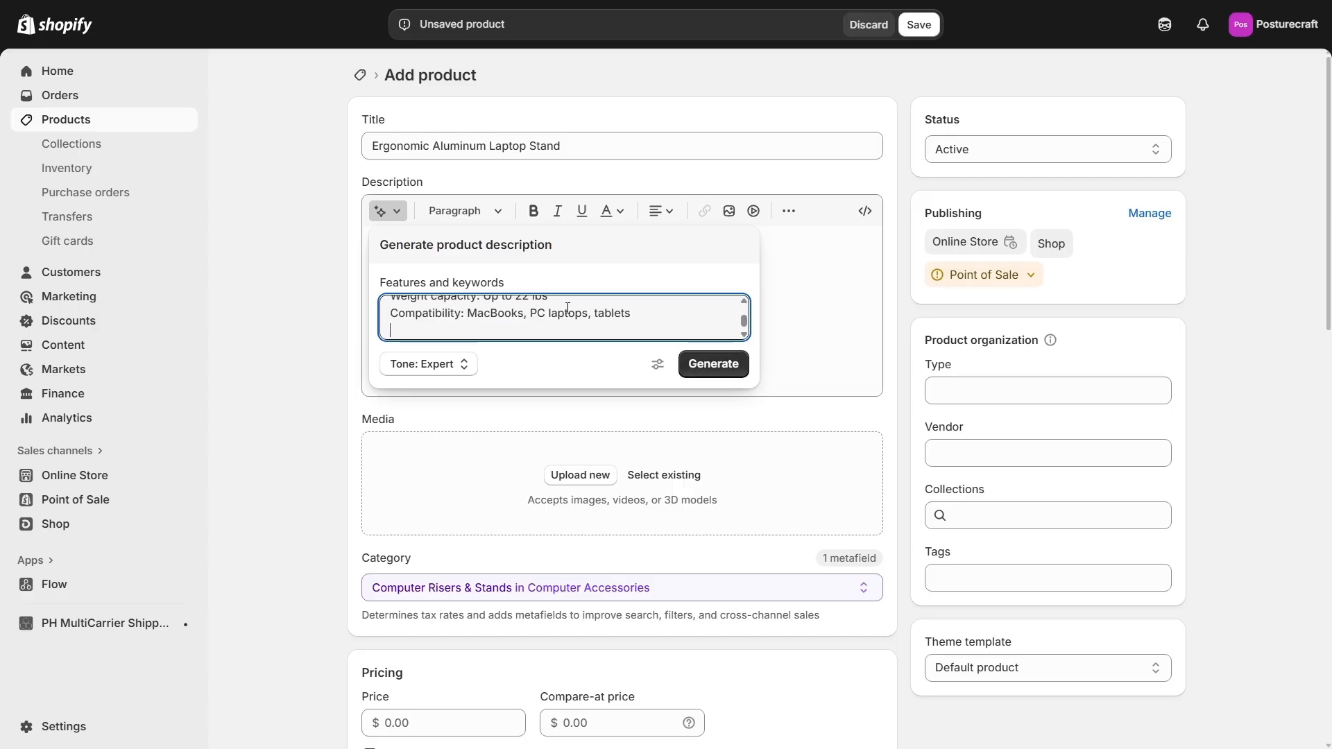
pyautogui.scroll(2, 567, 309)
pyautogui.scroll(-5, 565, 318)
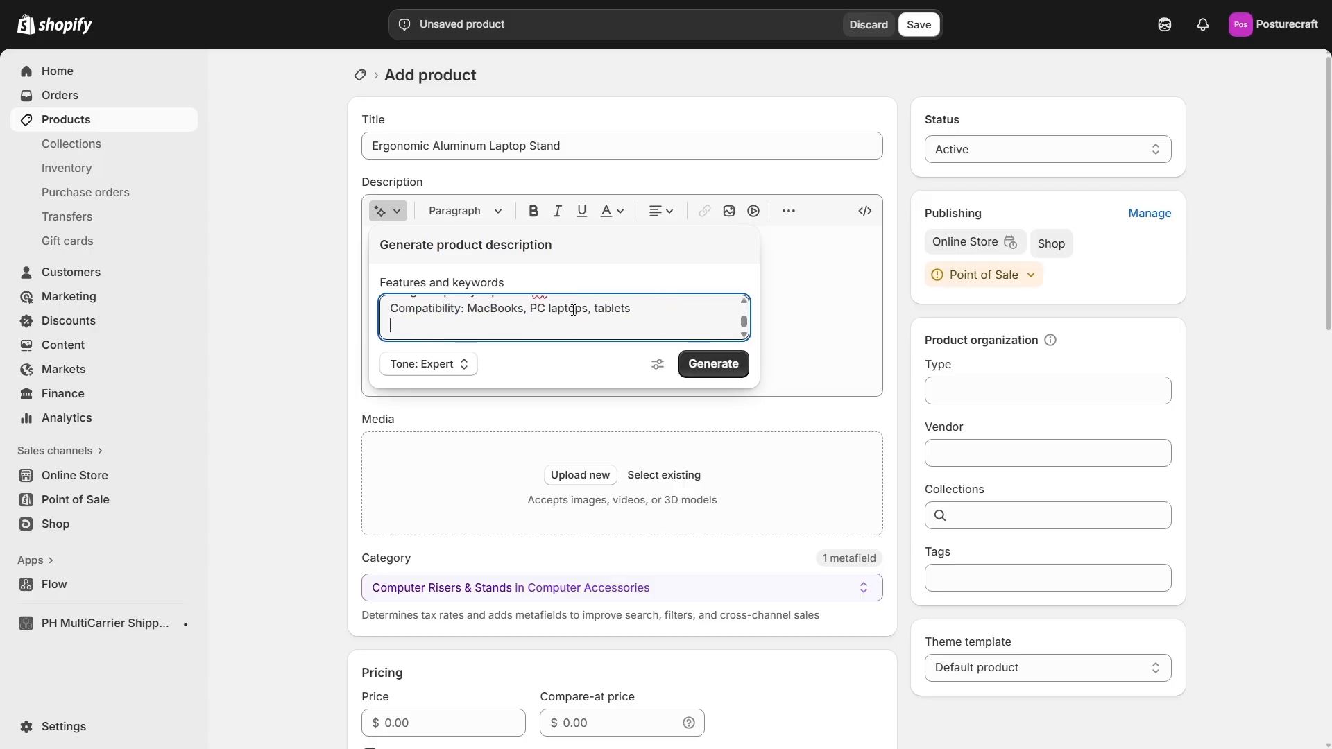
pyautogui.click(718, 366)
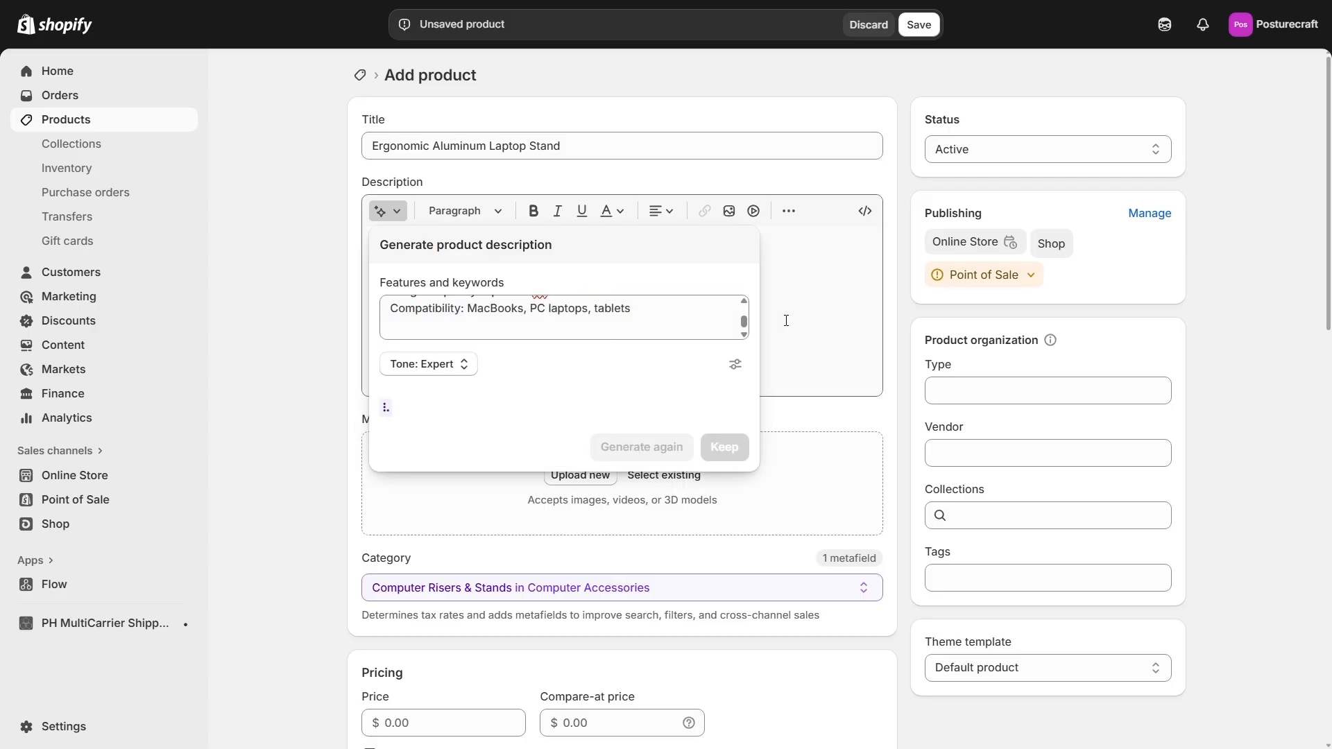
pyautogui.click(724, 544)
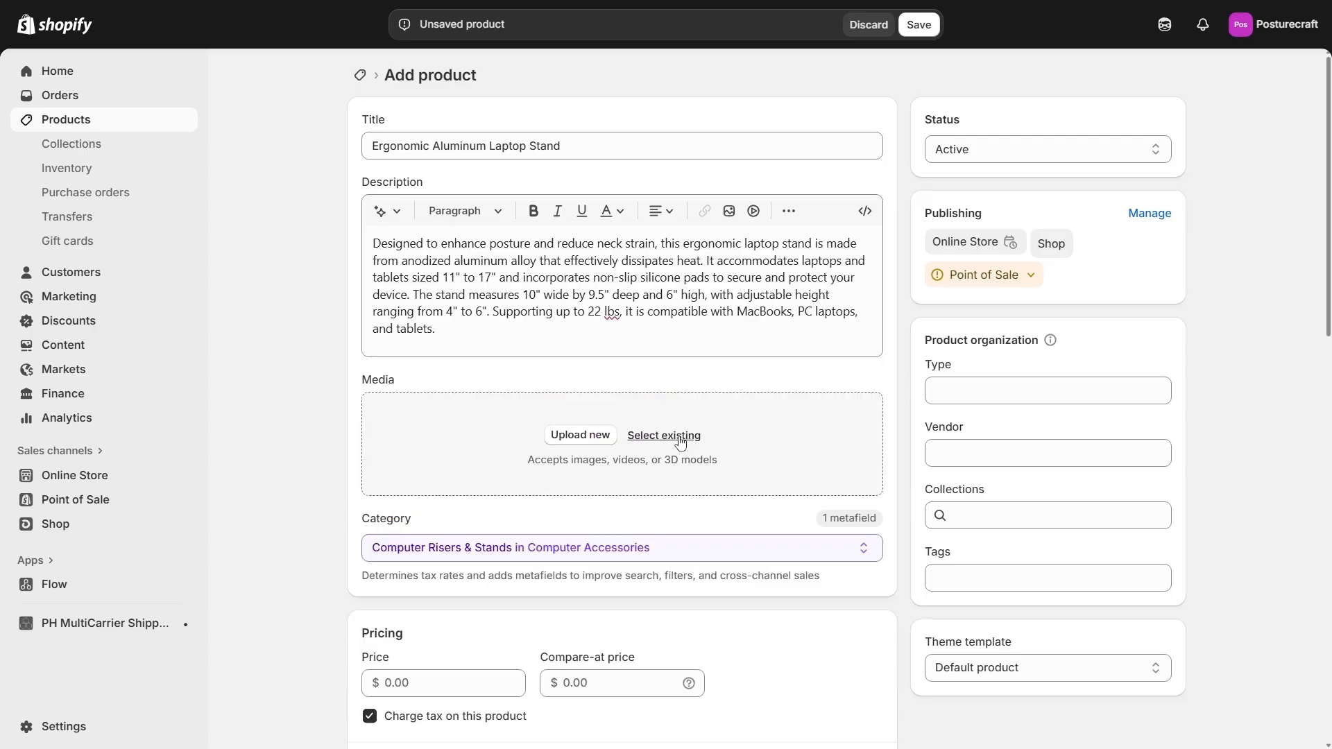
# Step: Add the four existing laptop stand images, numbered 1 to 4, from the store's files to the product's media
pyautogui.click(664, 437)
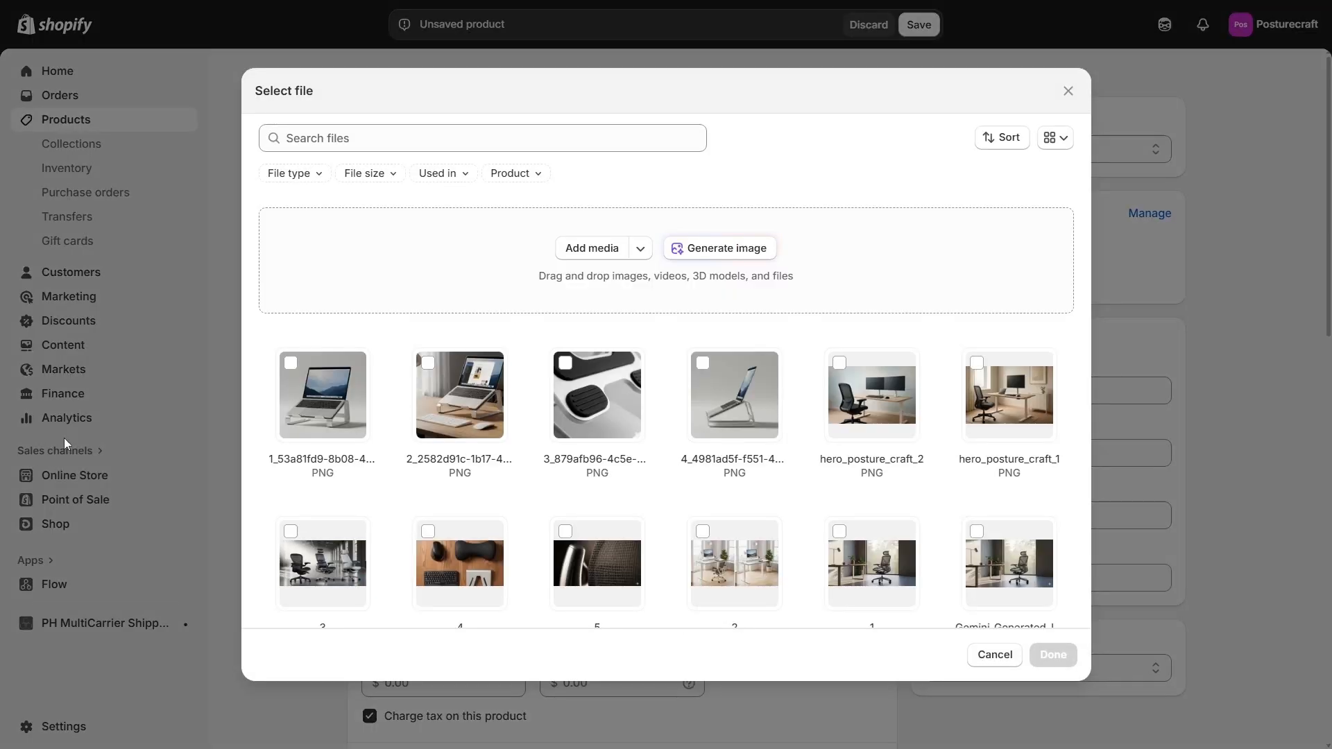
pyautogui.click(290, 364)
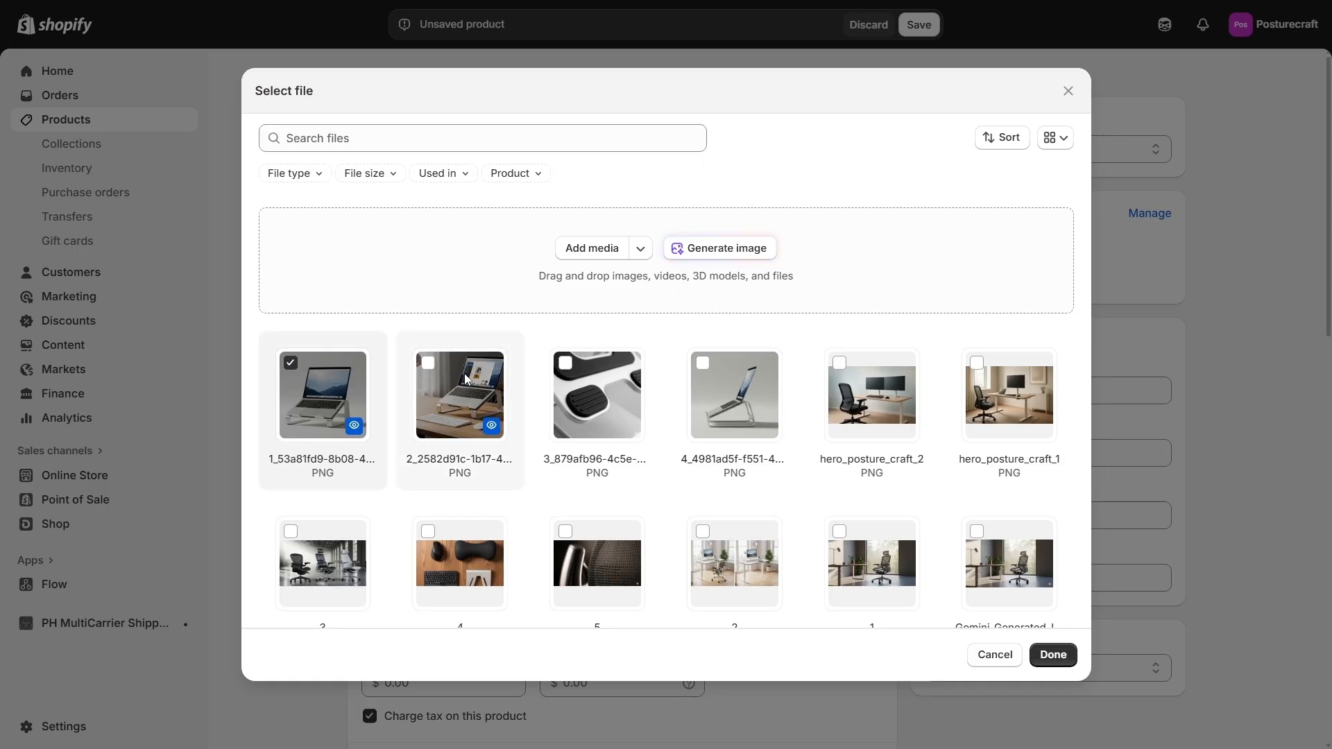
pyautogui.click(430, 365)
pyautogui.click(564, 364)
pyautogui.click(700, 364)
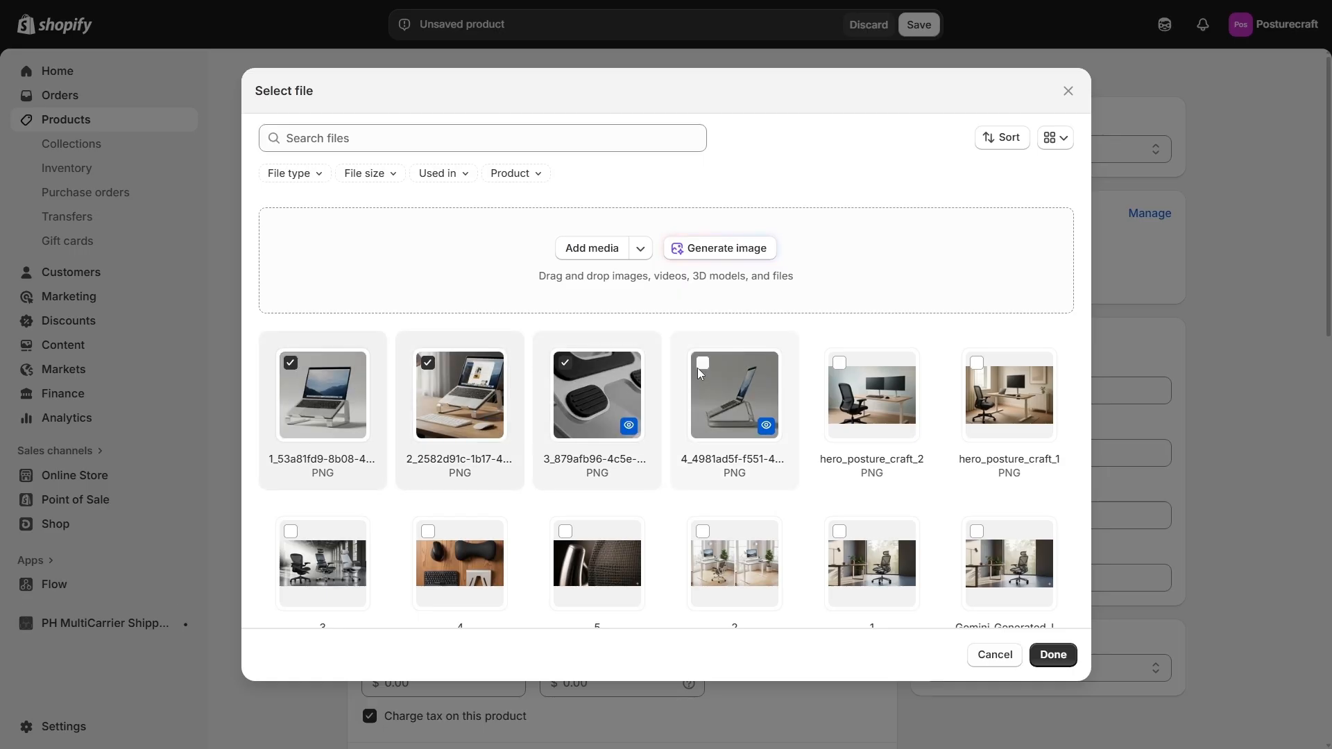
pyautogui.click(1053, 655)
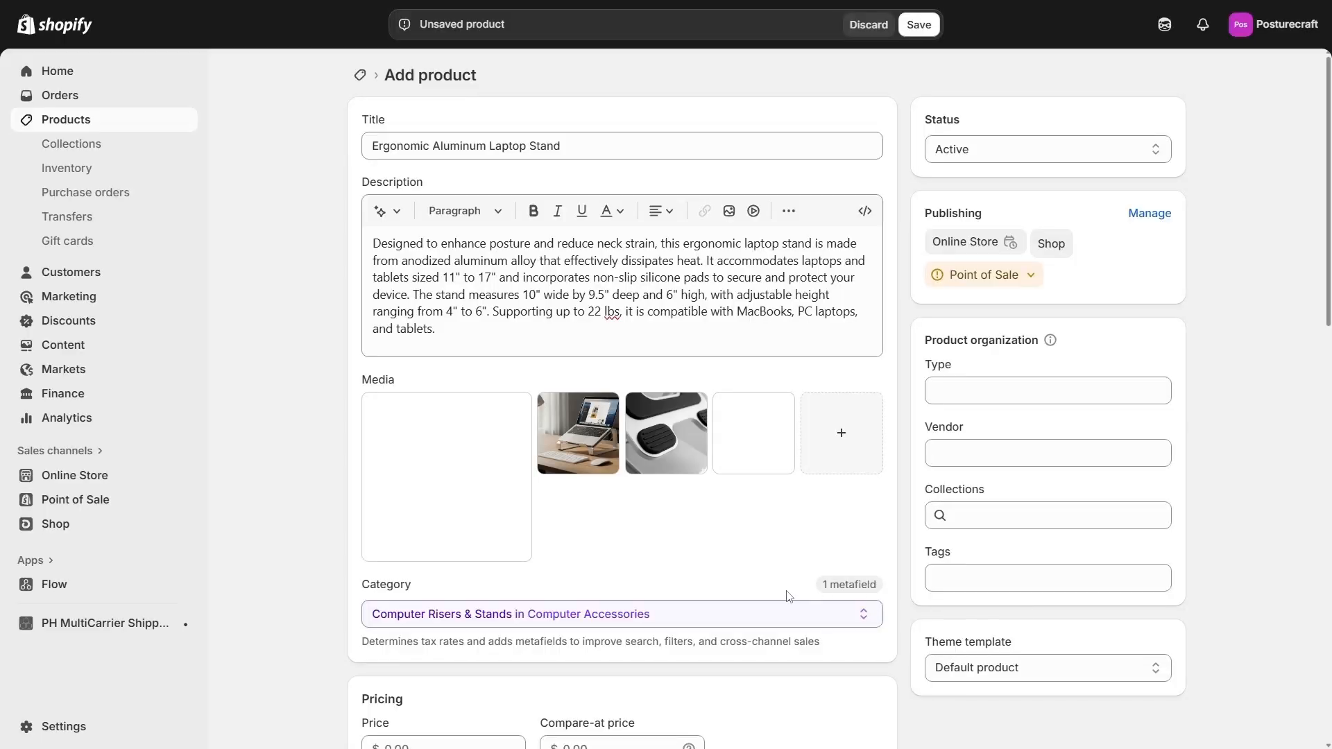
# Step: Set the product's price to $39.99 and its compare-at price to $49.99
pyautogui.scroll(-3, 622, 347)
pyautogui.click(424, 543)
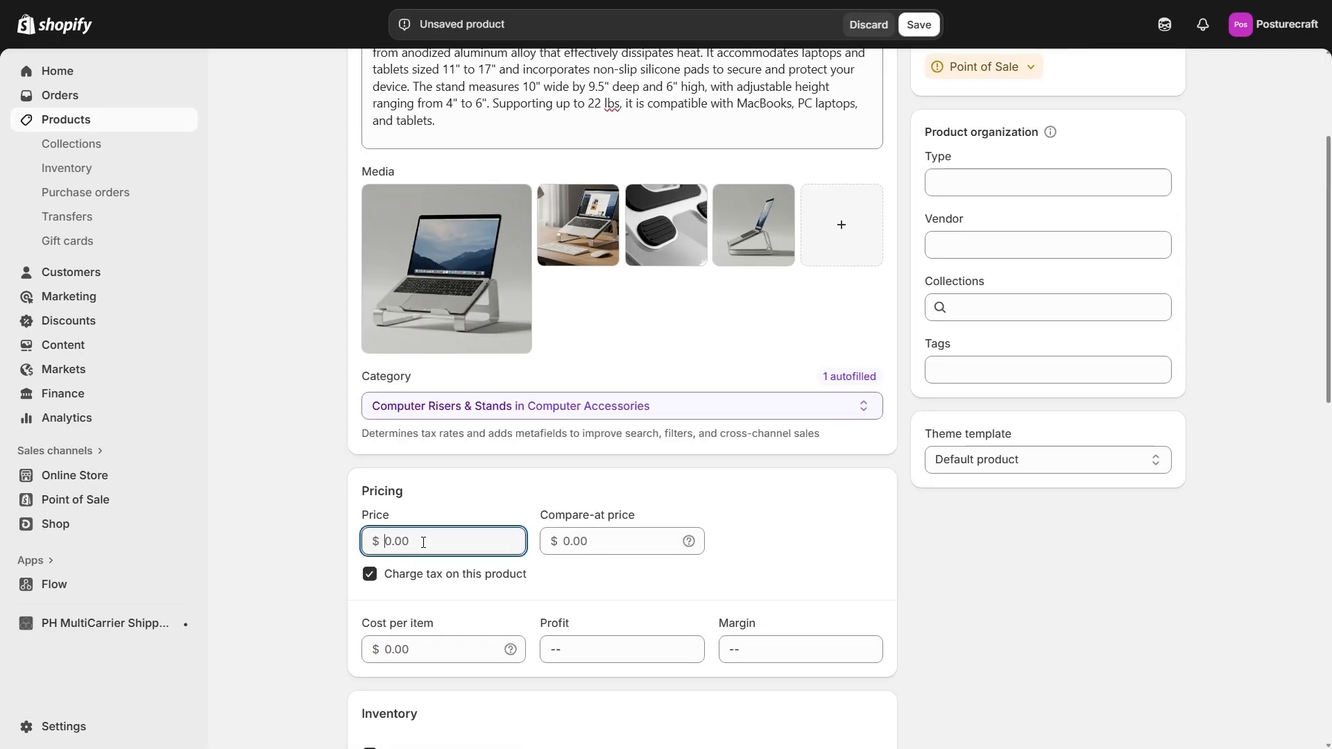
pyautogui.write('39.99')
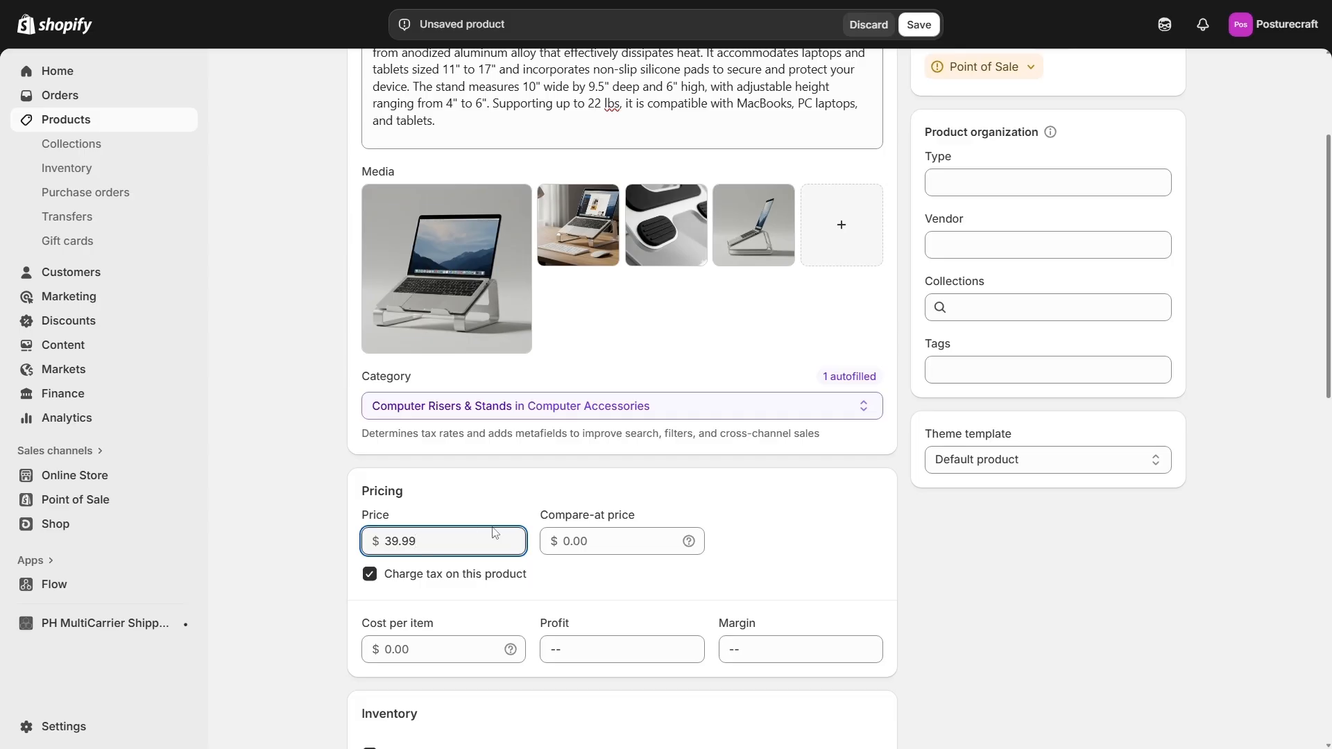
pyautogui.click(589, 535)
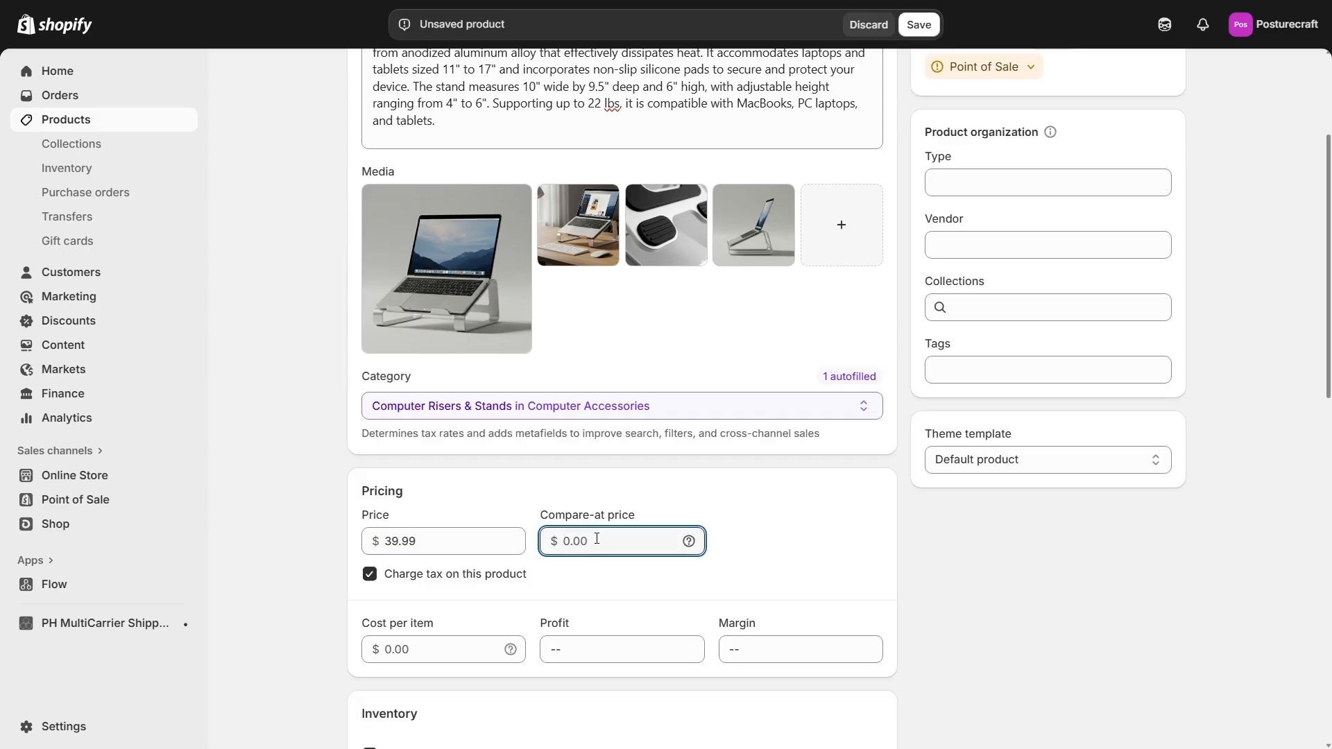
pyautogui.write('49.99')
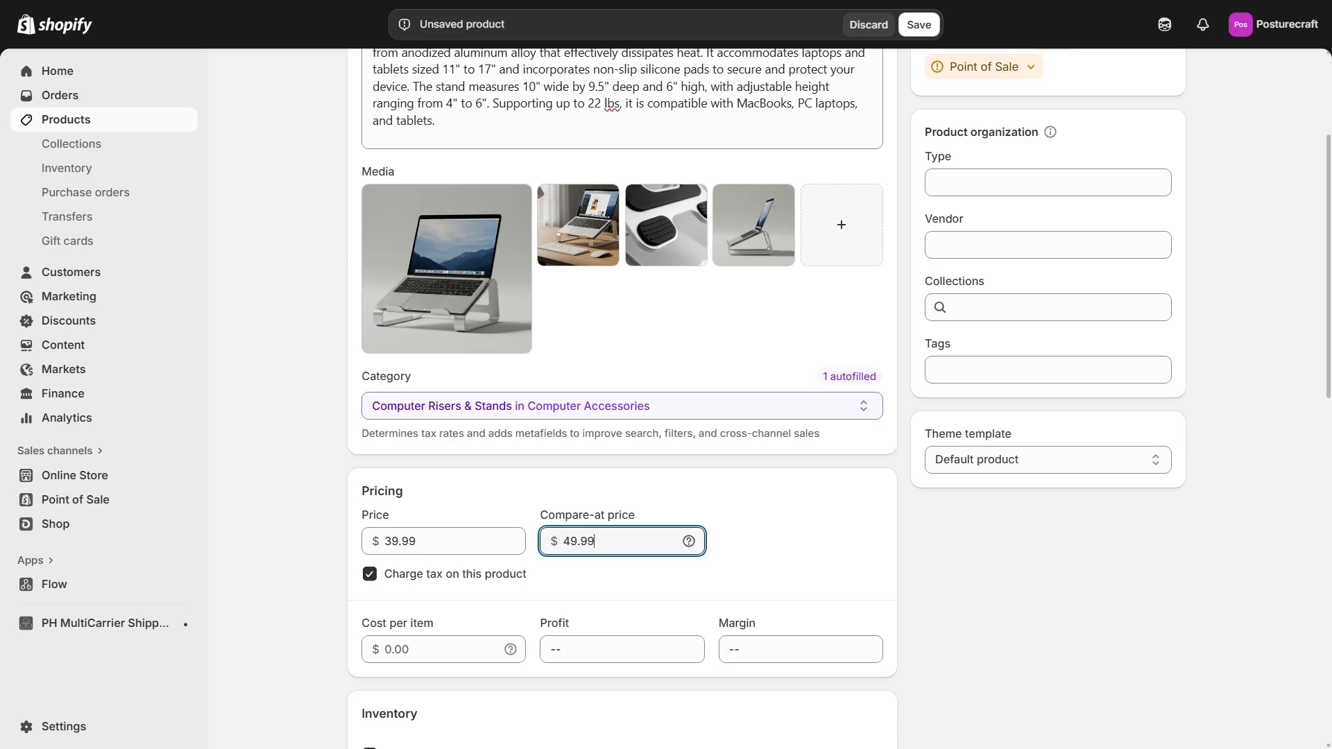
# Step: Set the product's shipping weight to 3 lb
pyautogui.scroll(-8, 269, 430)
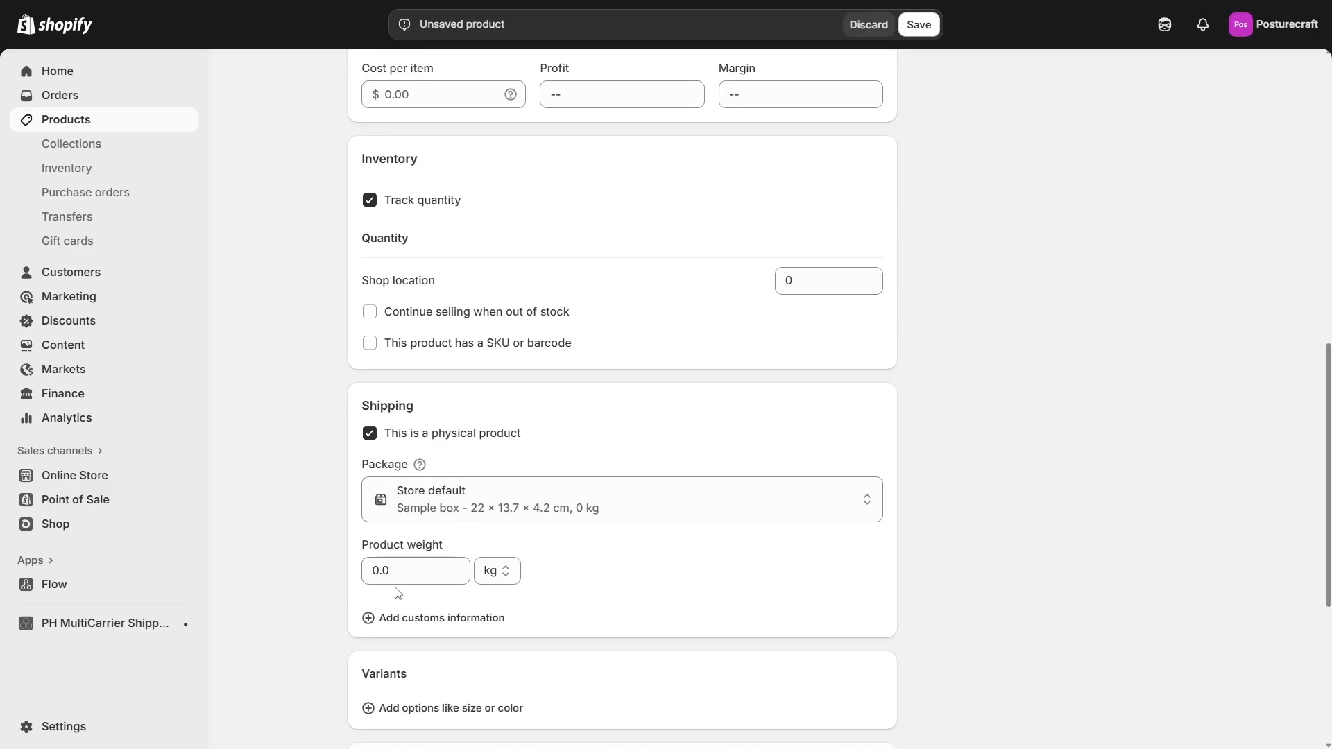
pyautogui.click(496, 570)
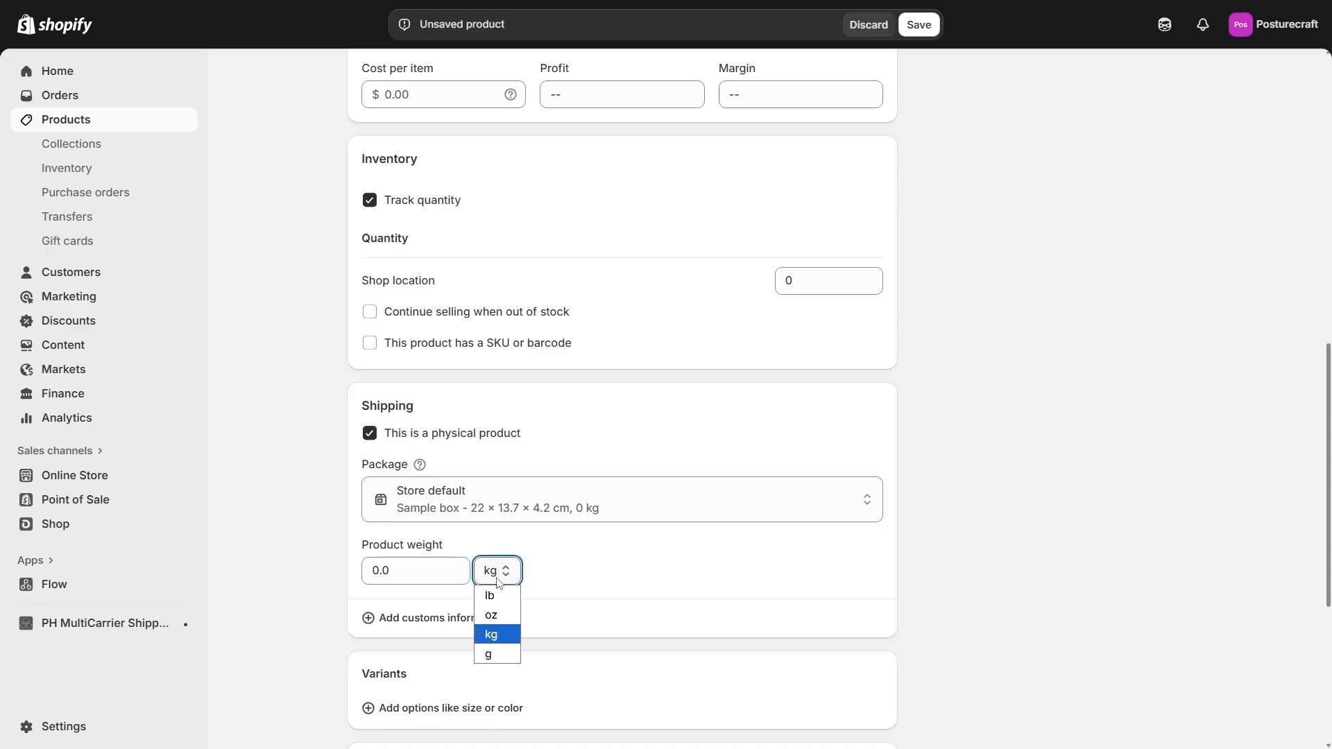
pyautogui.click(414, 568)
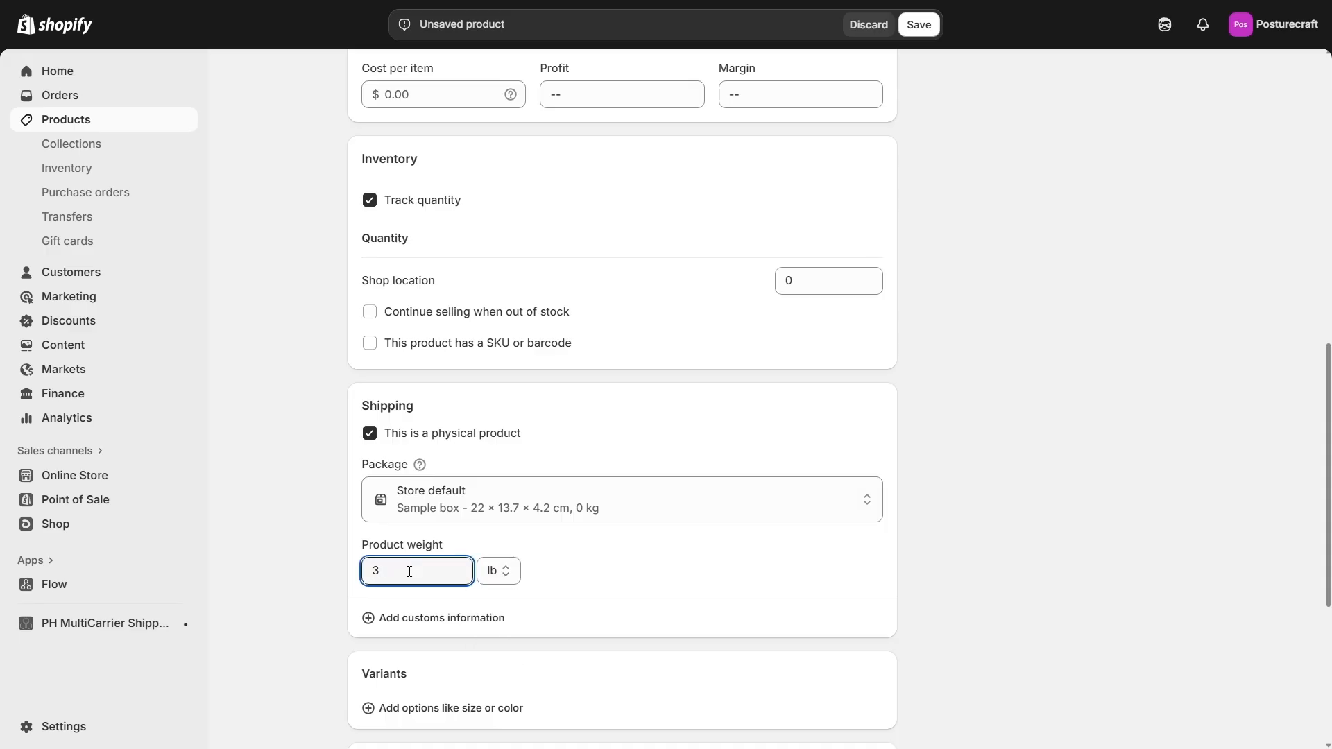
pyautogui.click(650, 560)
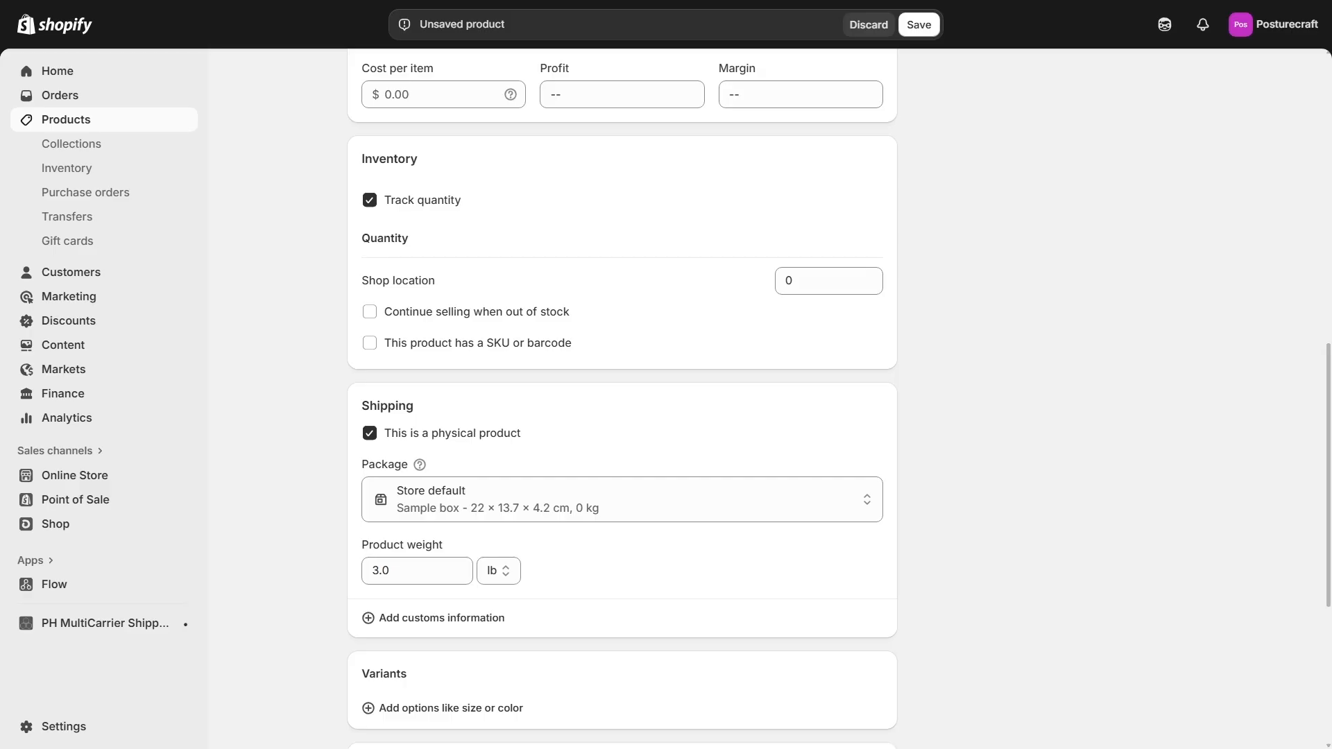
# Step: Edit the search engine listing and set its page title to "Ergonomic Laptop Stand - Aluminum Adjustable | PostureCraft"
pyautogui.scroll(-3, 622, 388)
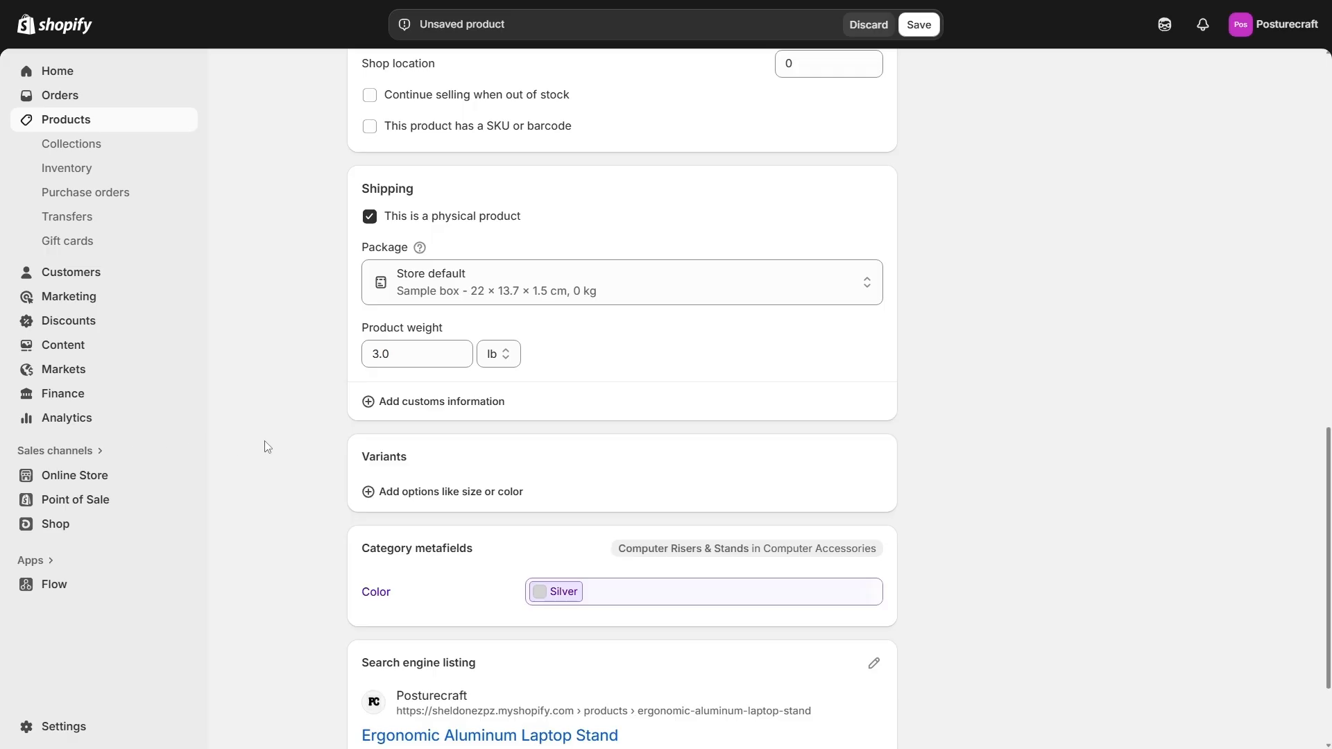
pyautogui.scroll(-1, 267, 446)
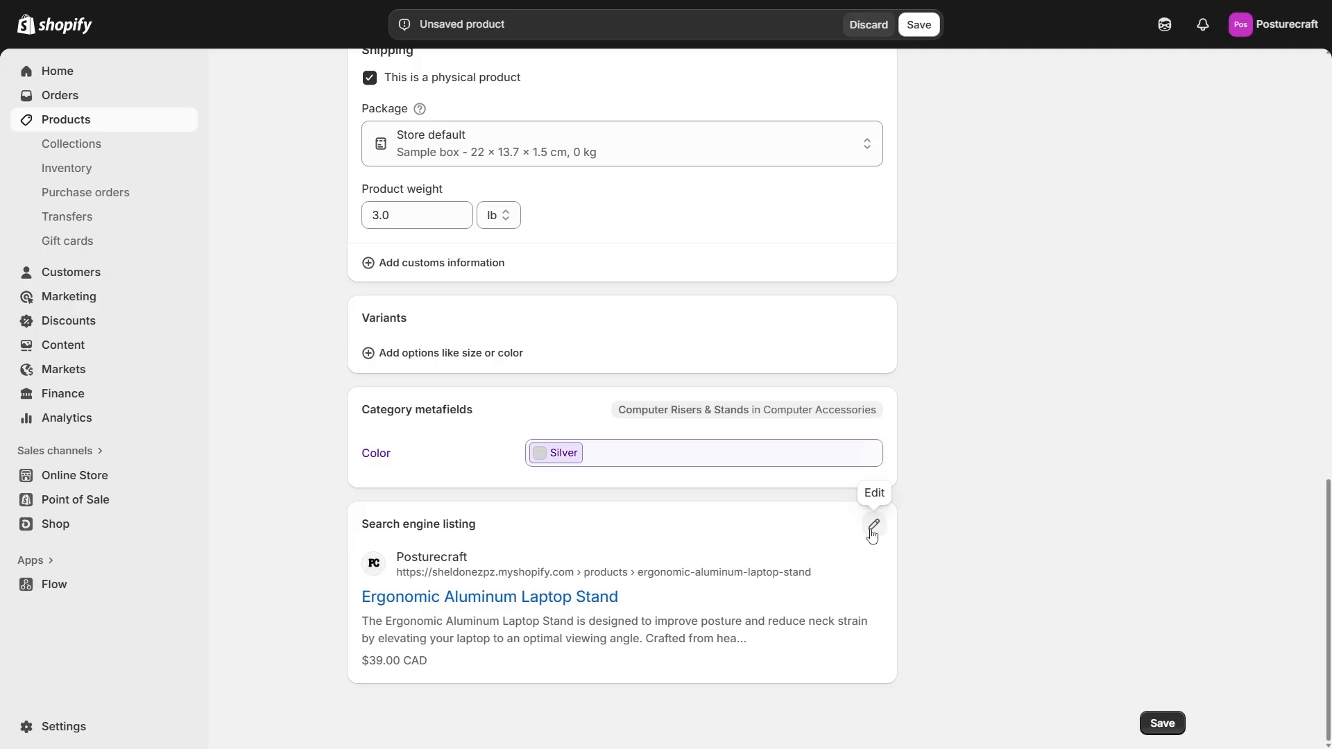
pyautogui.click(872, 531)
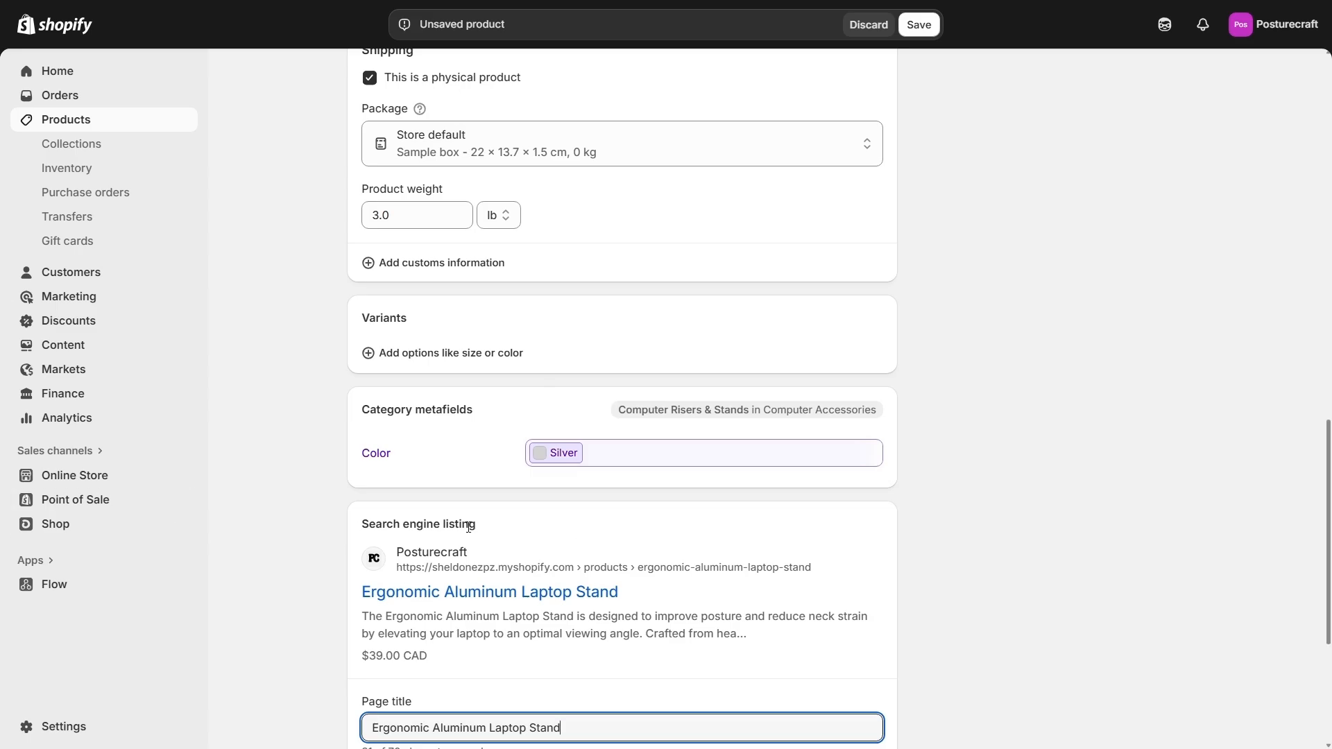
pyautogui.scroll(-1, 469, 526)
pyautogui.scroll(-1, 487, 553)
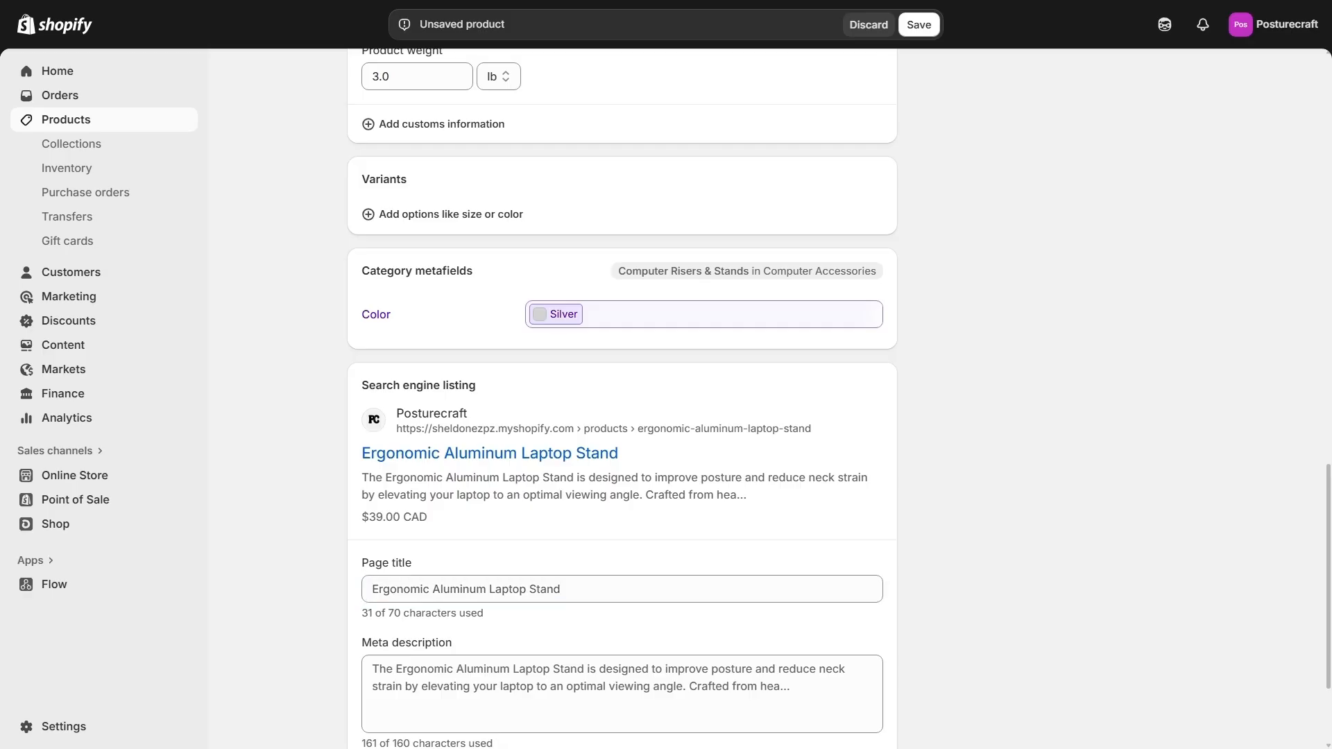
pyautogui.tripleClick(551, 588)
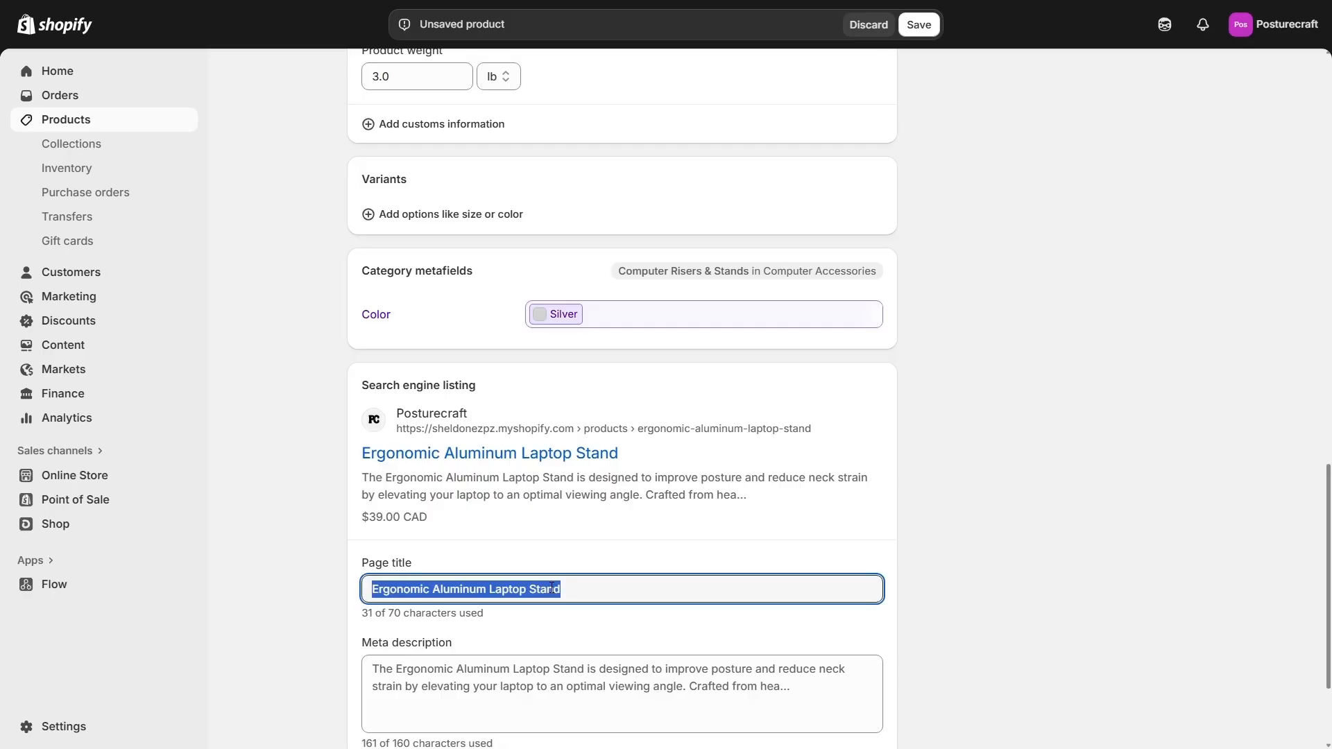
pyautogui.write('Ergonomic Laptop Stand - Aluminum Adjustable')
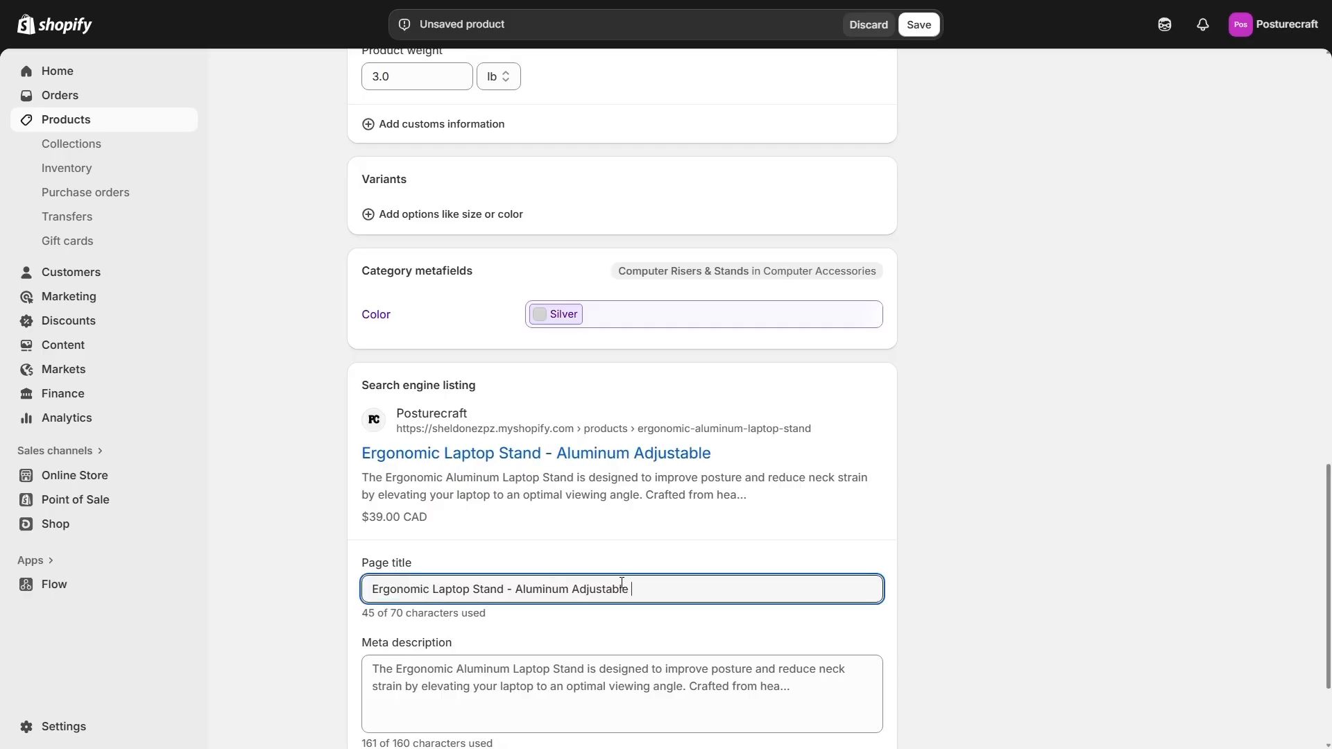
pyautogui.write('| PostureCraft')
# Step: Set the meta description to "Improve your workspace with our premium aluminum laptop stand. Adjustable height, heat dissipation, fits 11-17 inch laptops. Free shipping available."
pyautogui.scroll(-2, 540, 540)
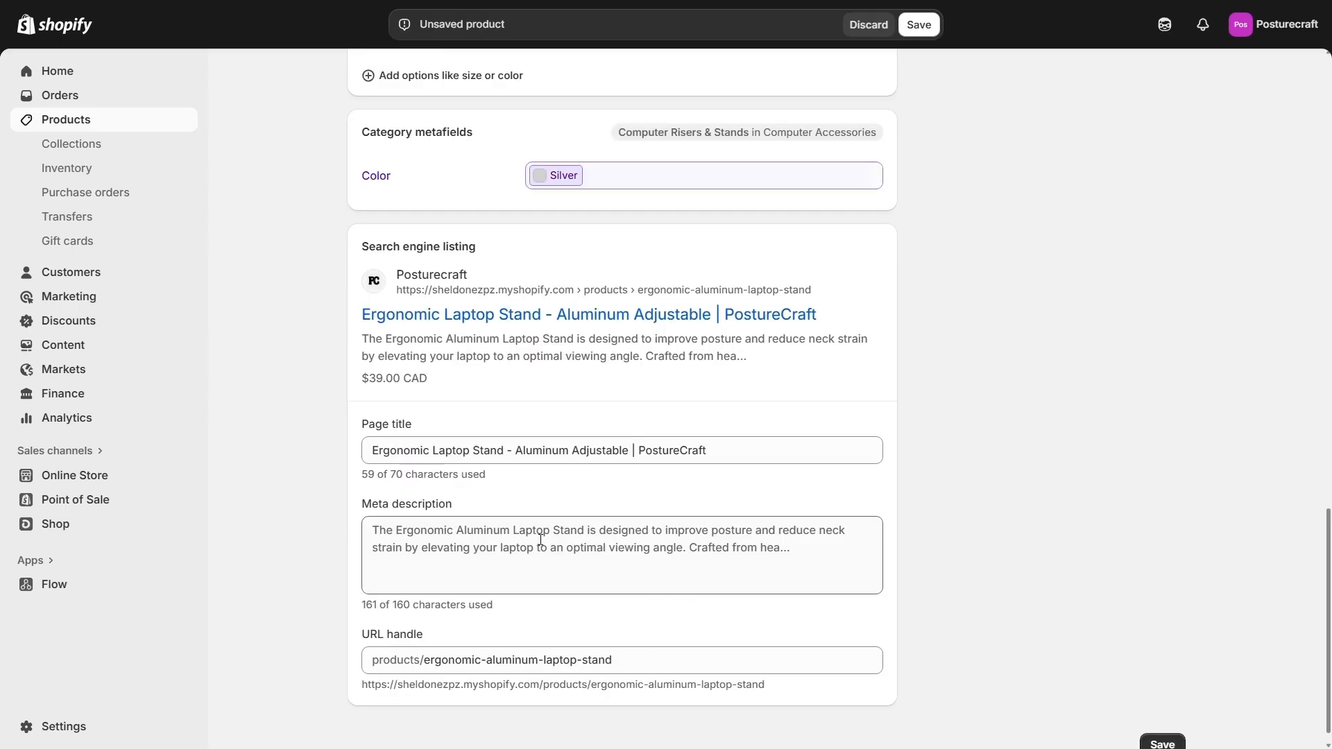
pyautogui.tripleClick(540, 540)
pyautogui.write('Improve your workspace with our premium aluminum laptop stand. Adjustable height, heat dissipation, fits 11-17 inch laptops. Free shipping available.')
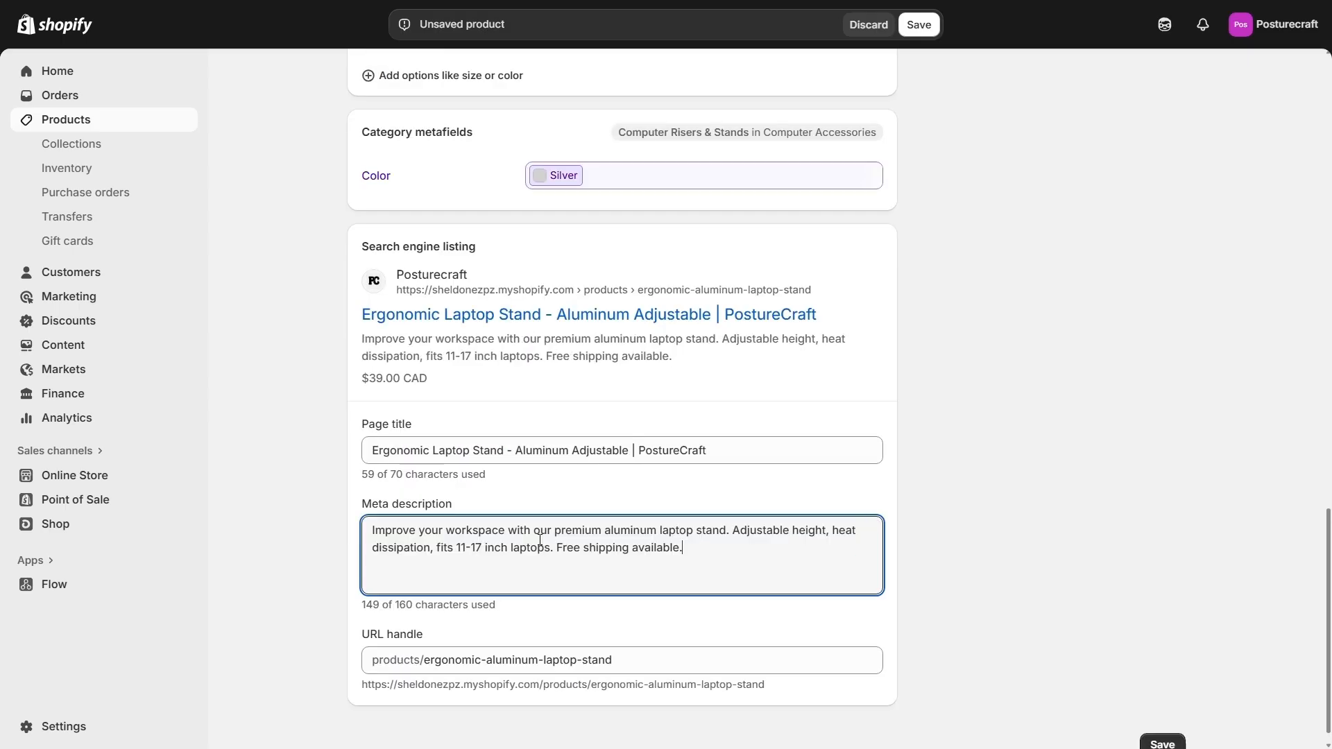
# Step: Replace the product's URL handle with "adjustable-laptop-stand"
pyautogui.scroll(-1, 350, 506)
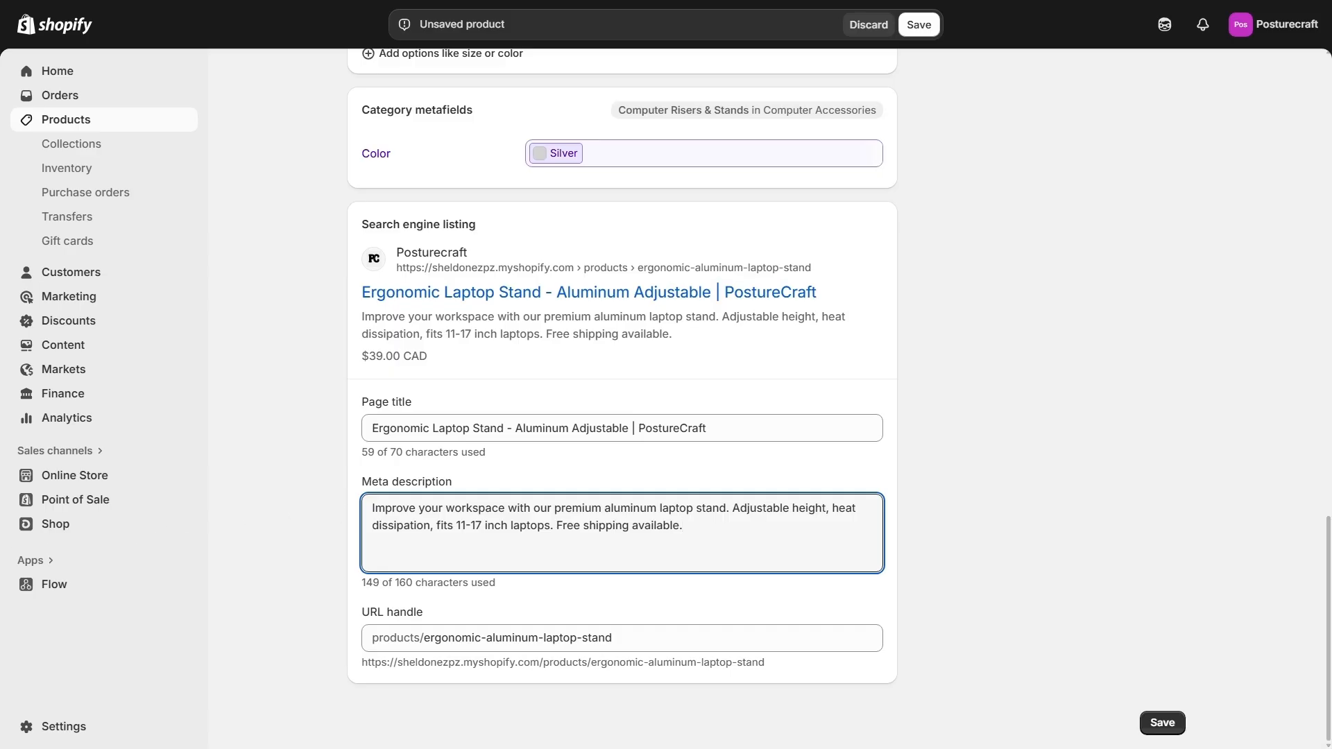
pyautogui.moveTo(613, 639); pyautogui.dragTo(430, 640)
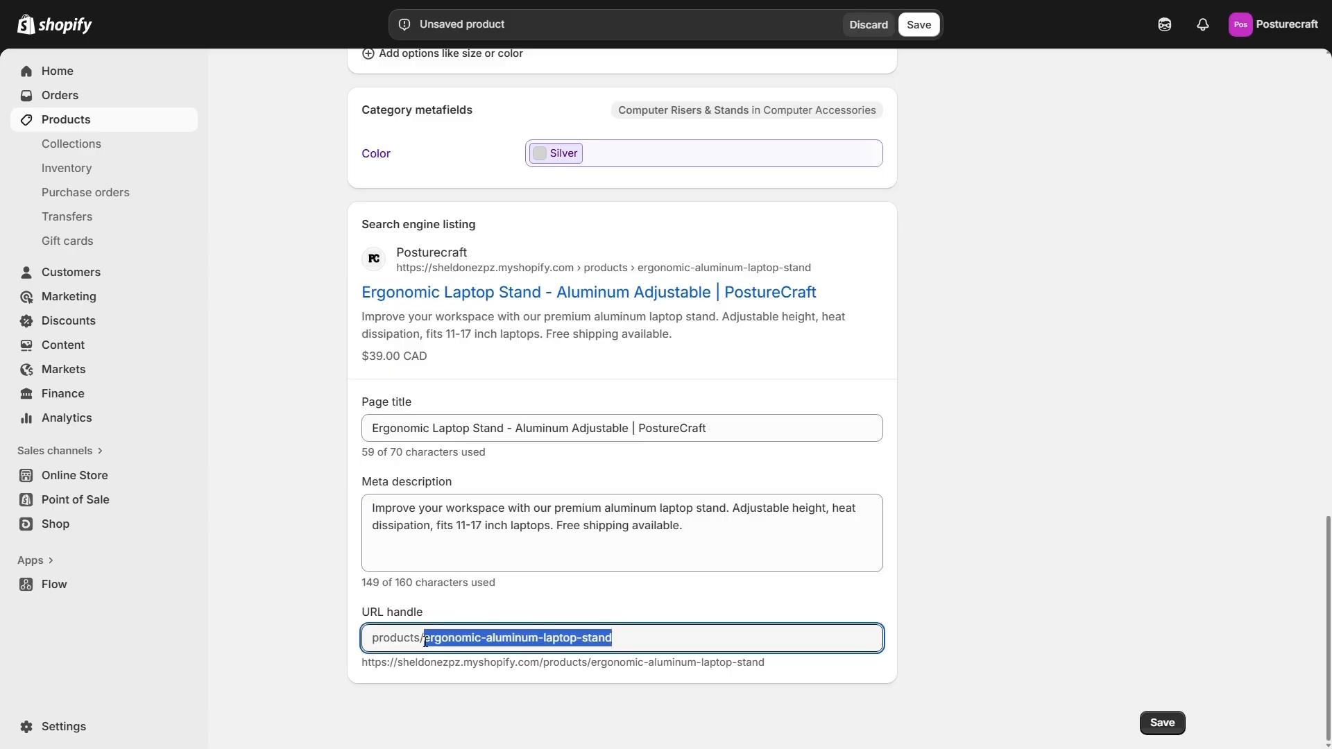
pyautogui.write('adjustable-laptop-stand')
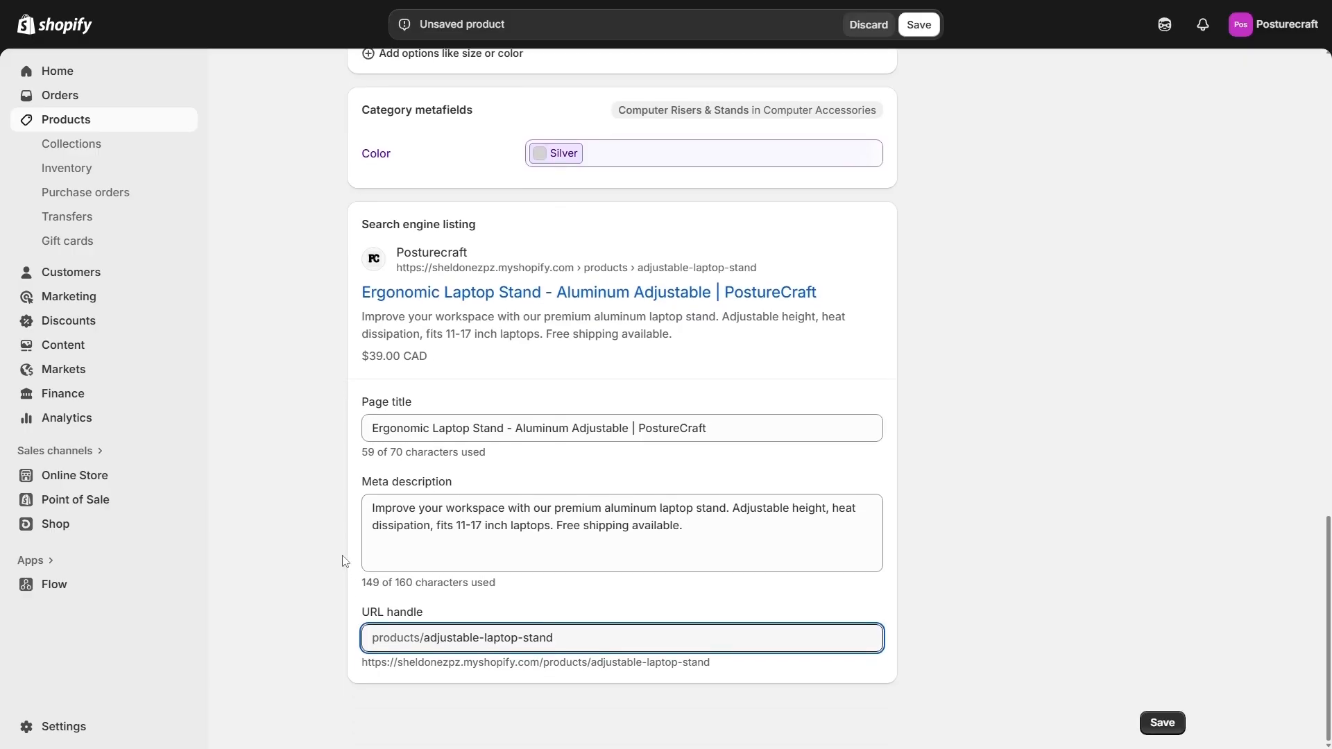
# Step: Tag the product with "ergonomic", "work from home" and "laptop accessories"
pyautogui.scroll(12, 981, 588)
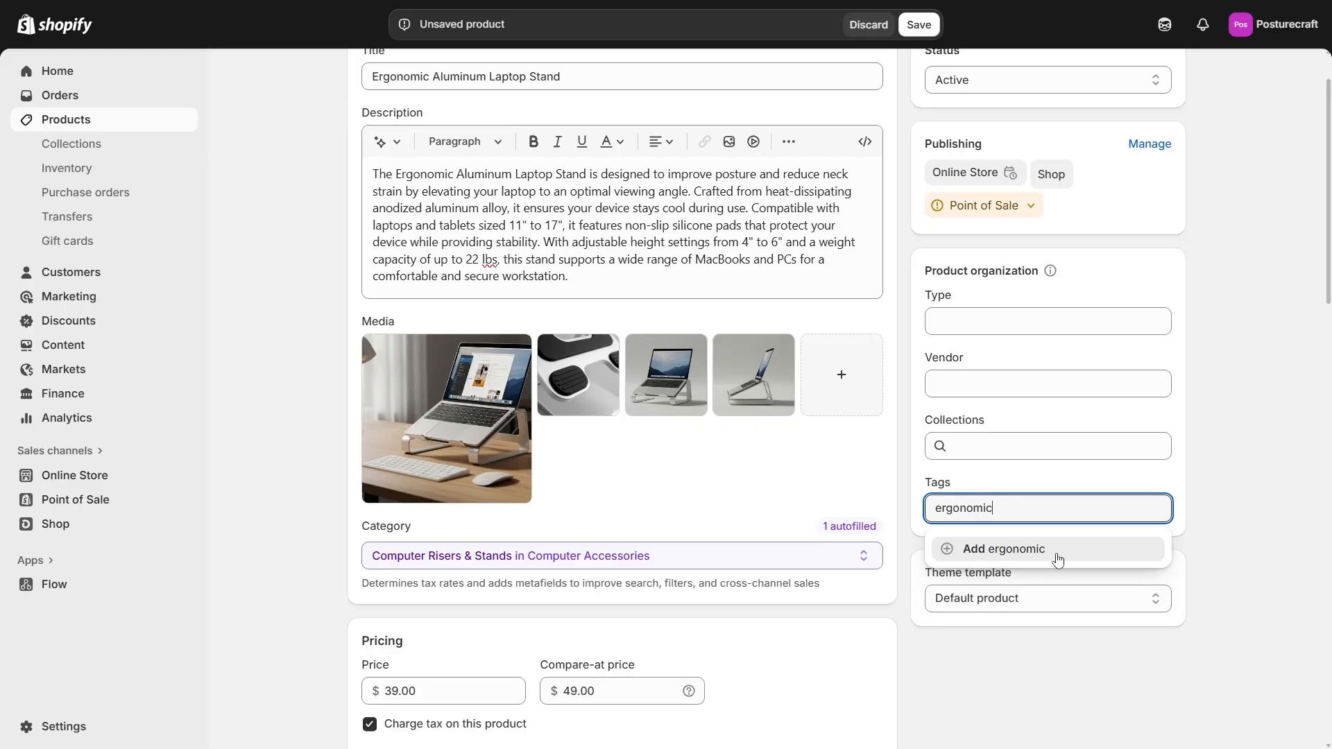
pyautogui.click(1051, 550)
pyautogui.write('work from home')
pyautogui.press('Return')
pyautogui.write('laptop accessories')
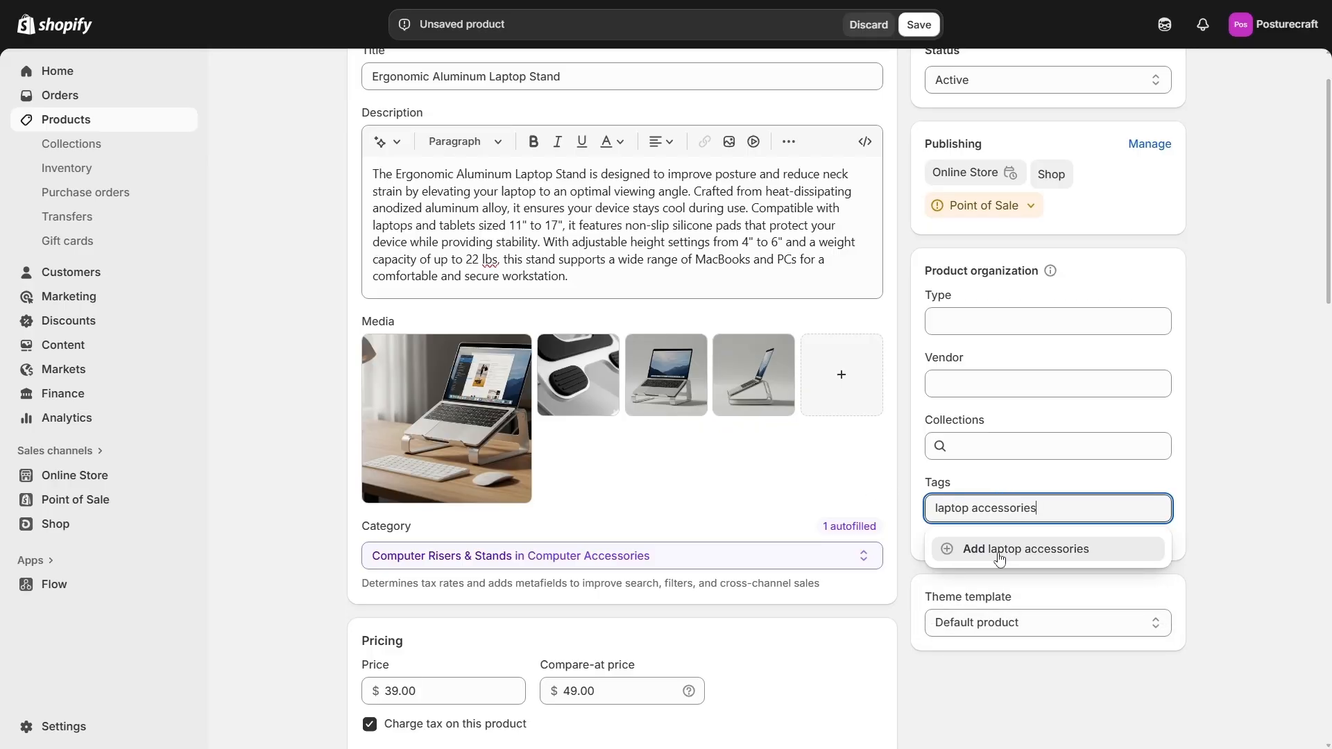
pyautogui.press('Return')
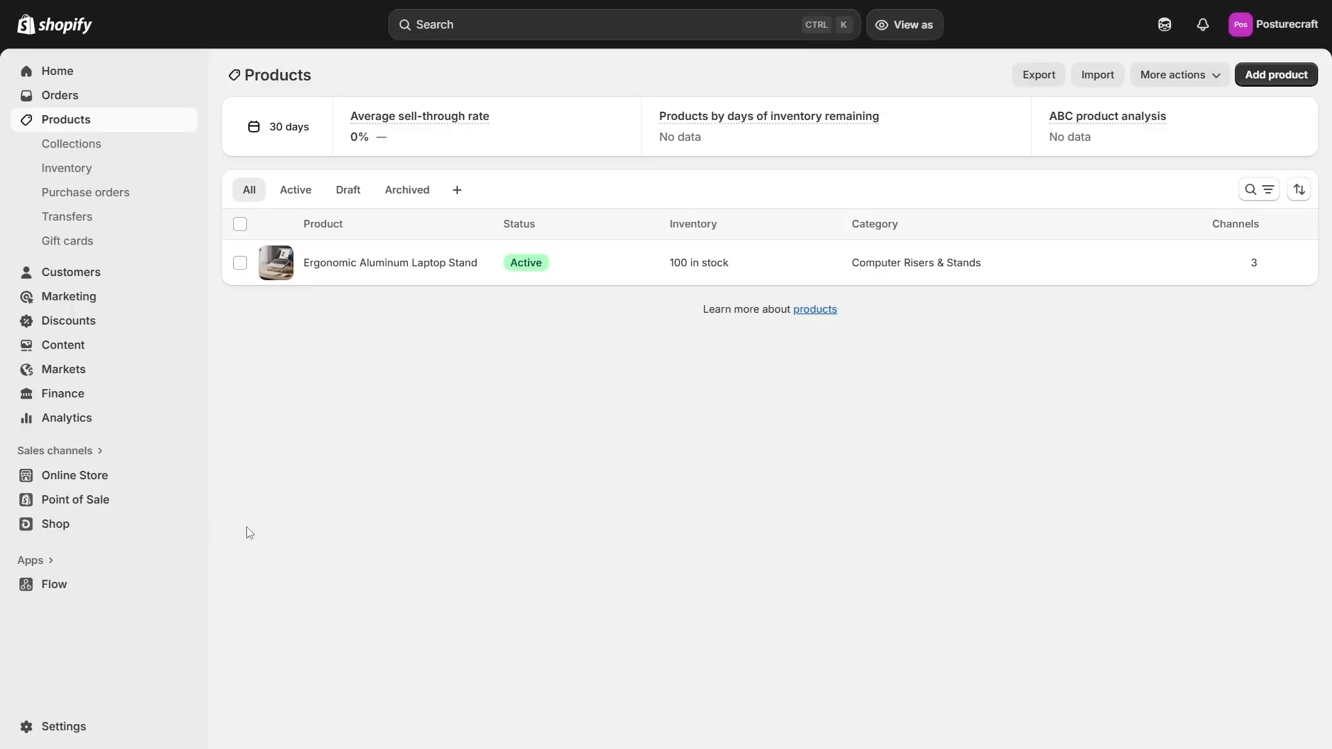
# Step: Start a new product collection and title it "Workspace Essentials"
pyautogui.click(146, 149)
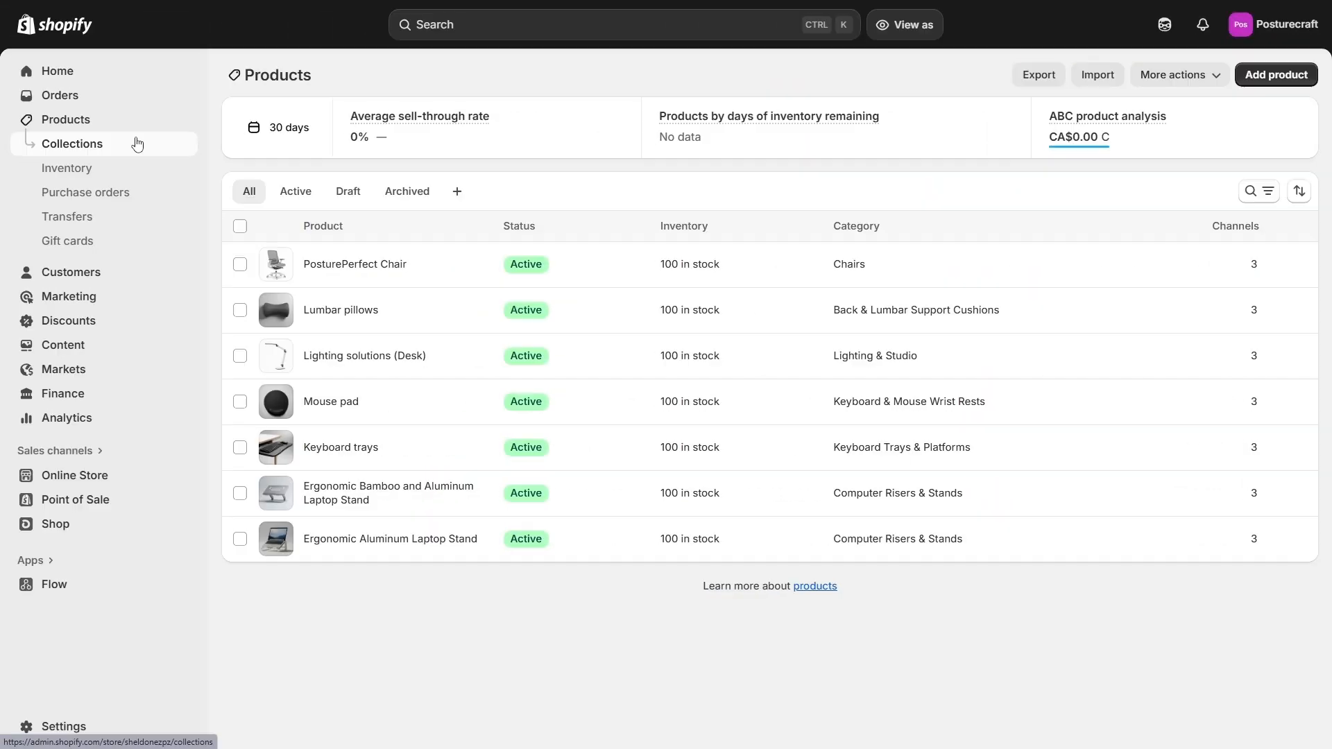
pyautogui.click(132, 141)
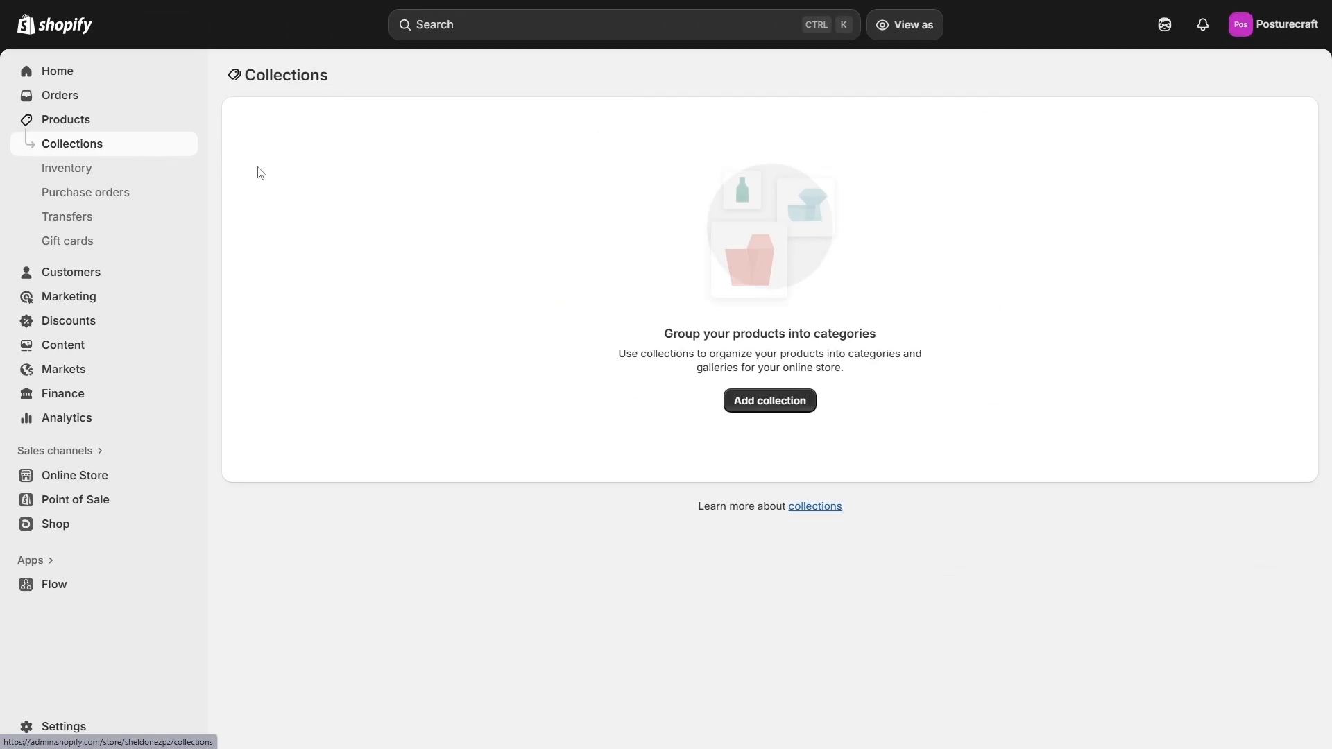
pyautogui.click(761, 403)
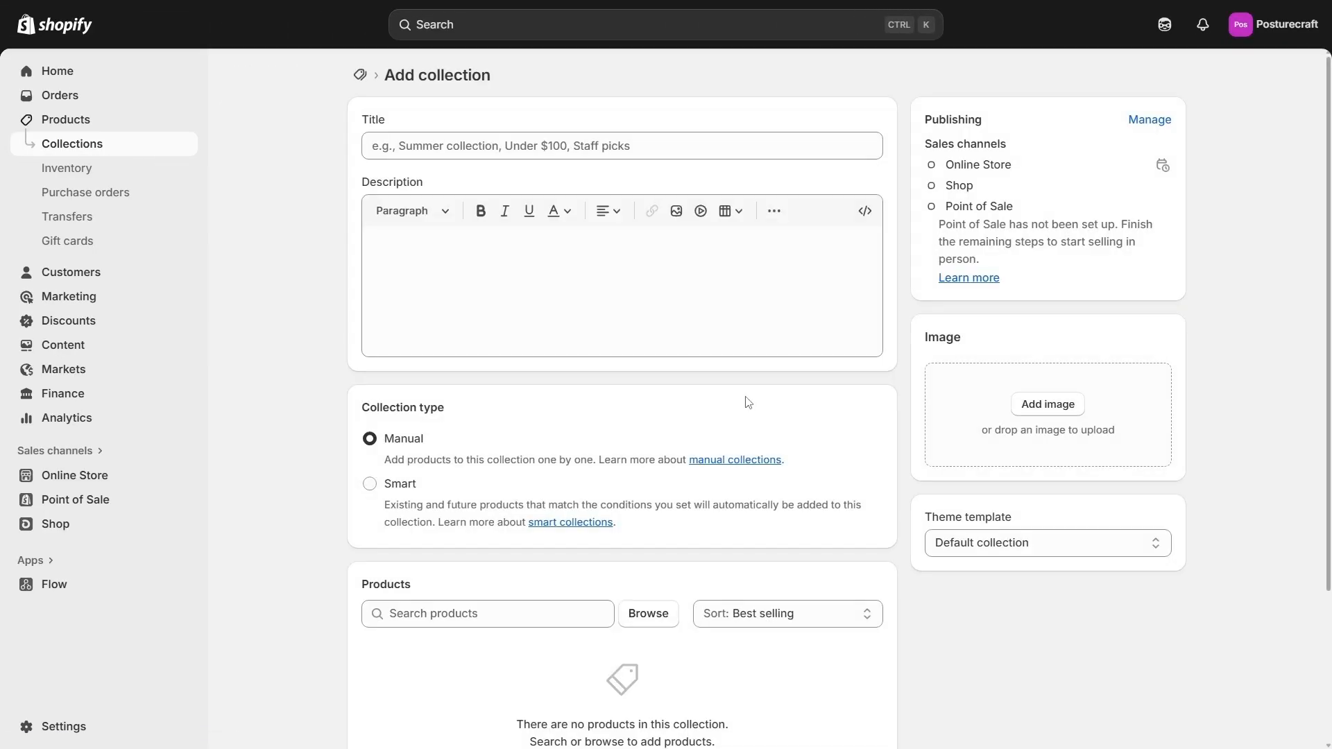
pyautogui.click(546, 150)
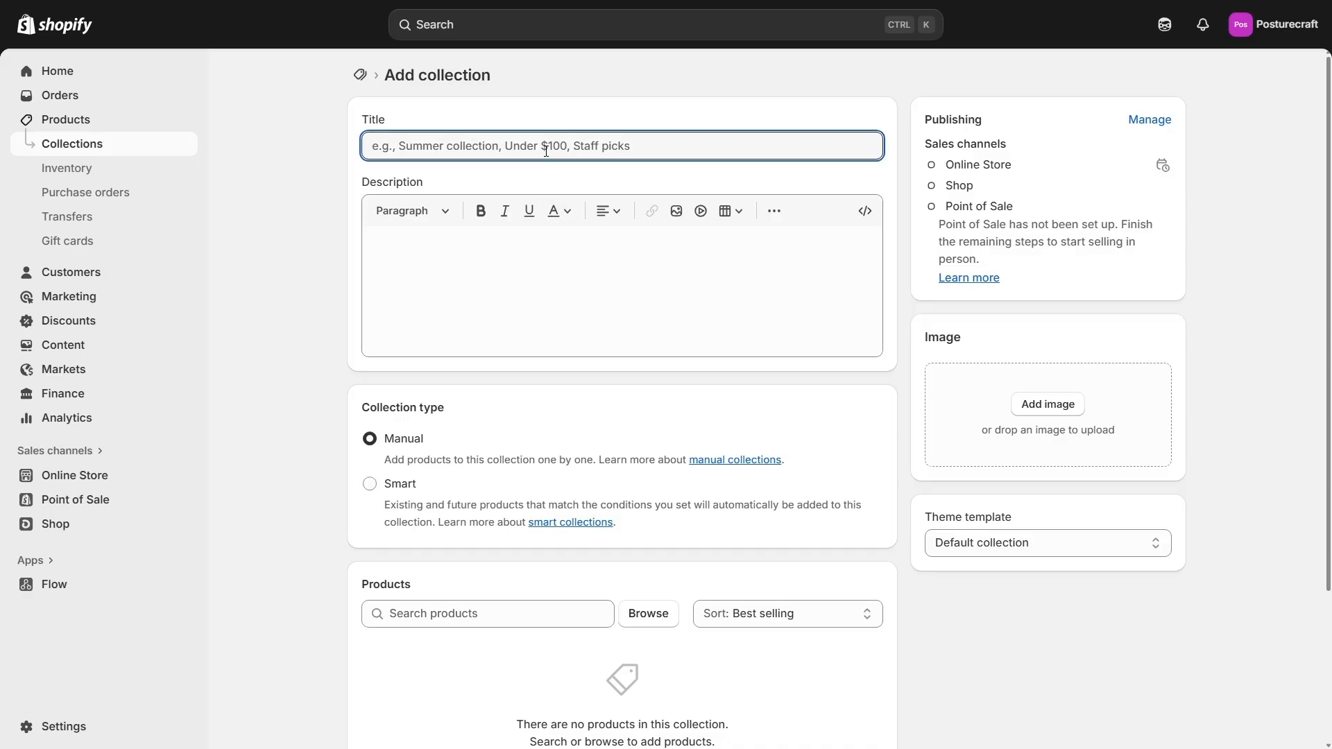
pyautogui.write('Workspace Essentials')
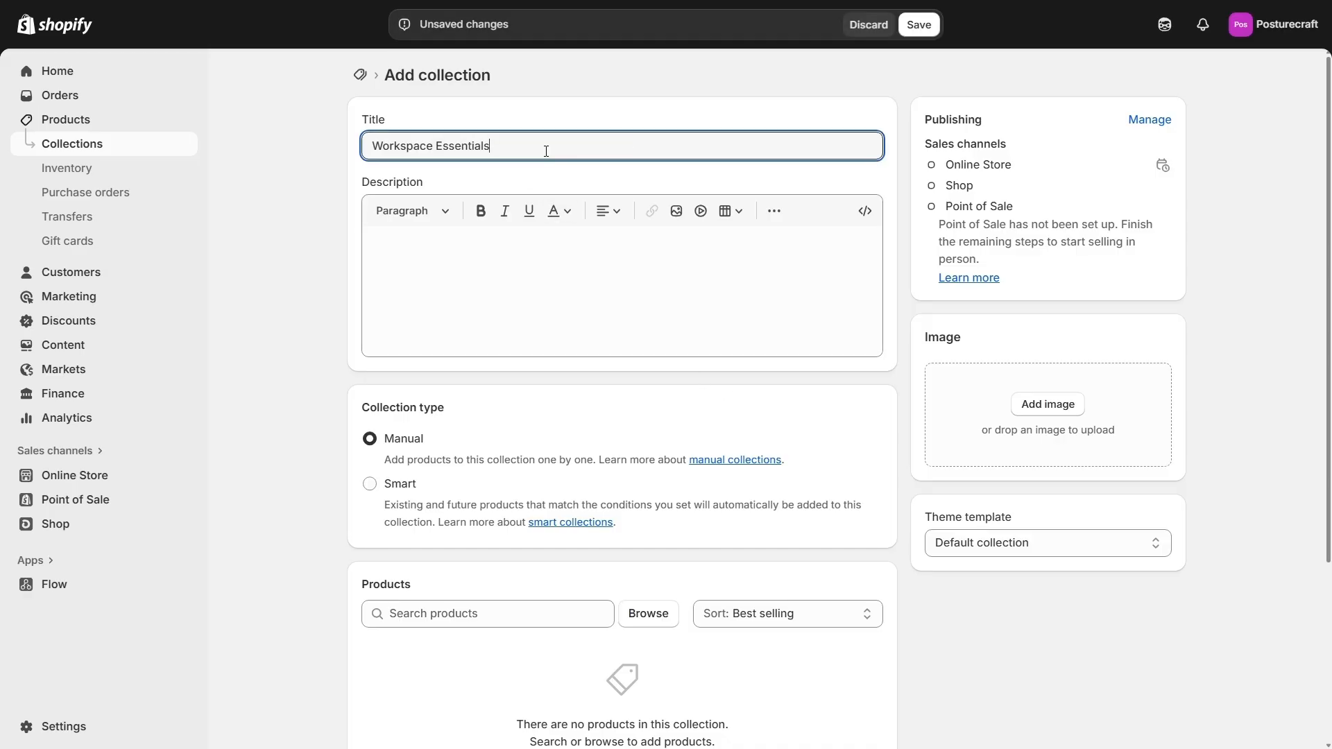
# Step: Set the existing image of the desk with laptop stand, keyboard and lamp as the collection's image
pyautogui.click(1032, 404)
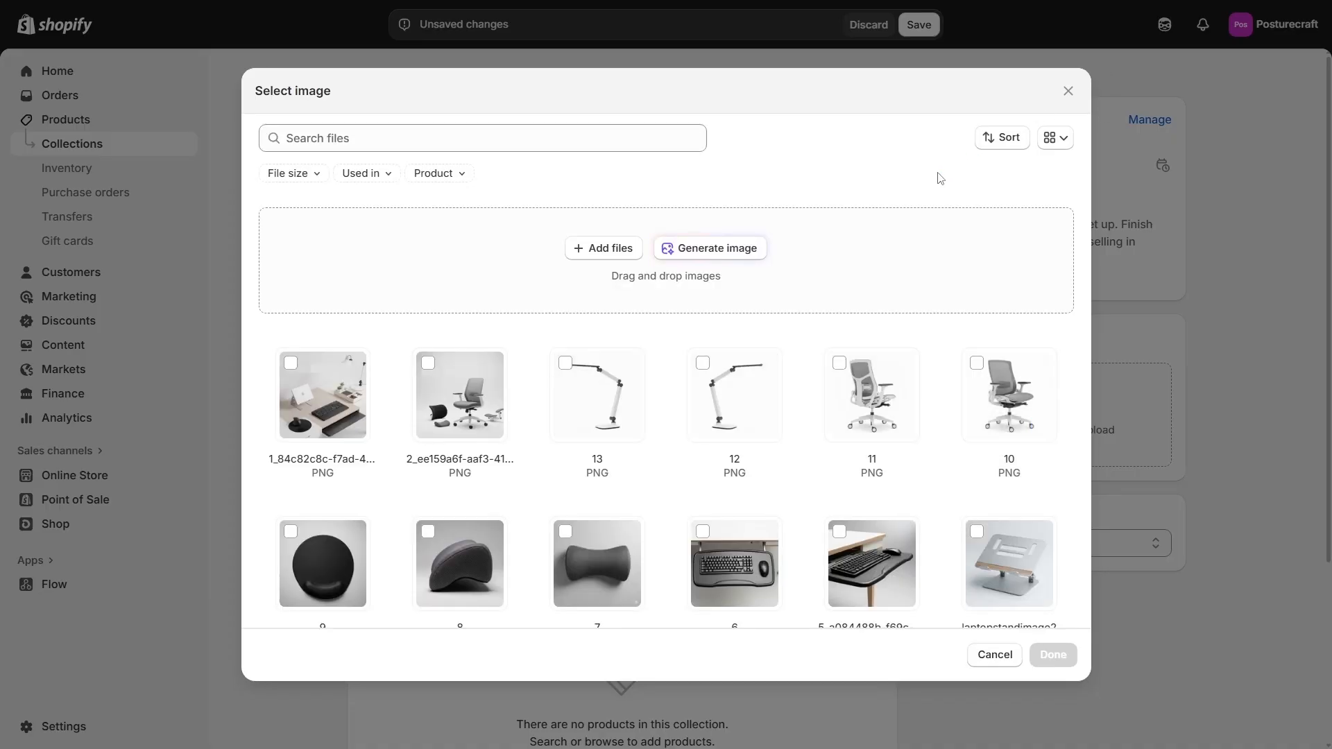
pyautogui.click(291, 364)
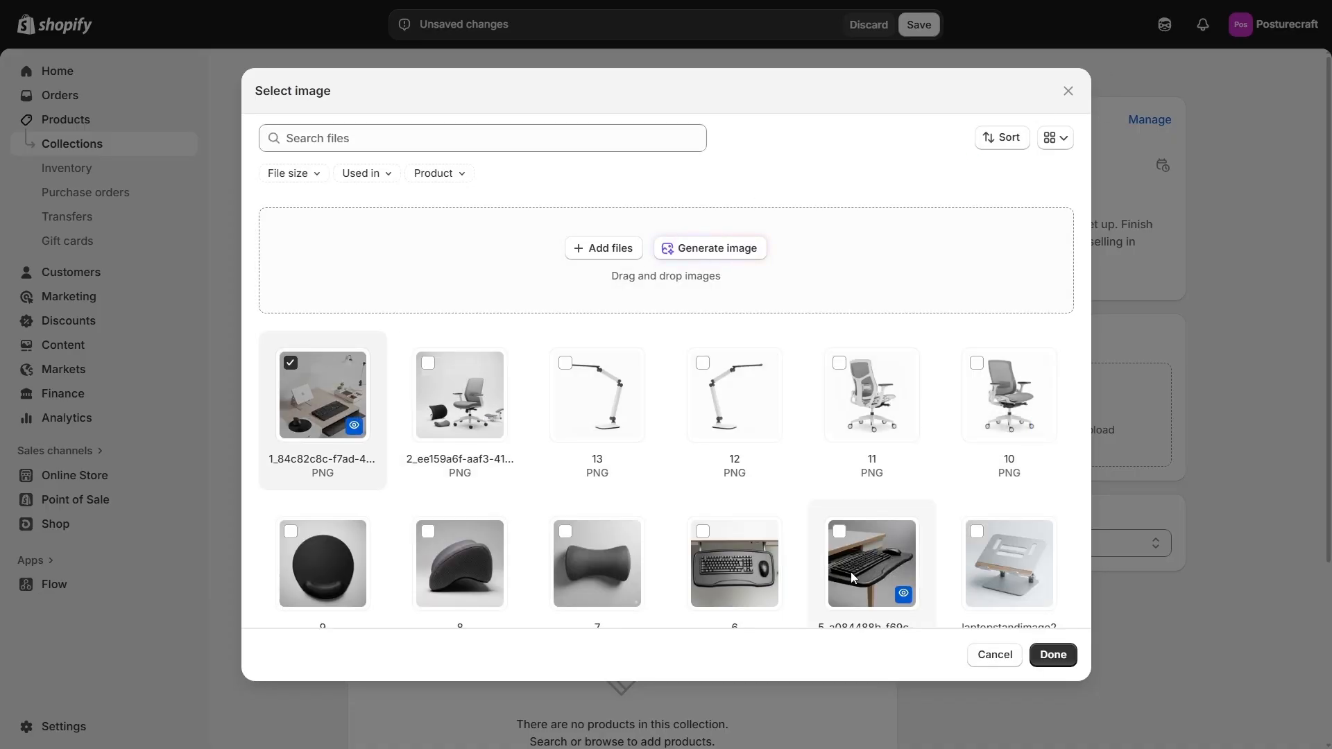
pyautogui.click(1046, 659)
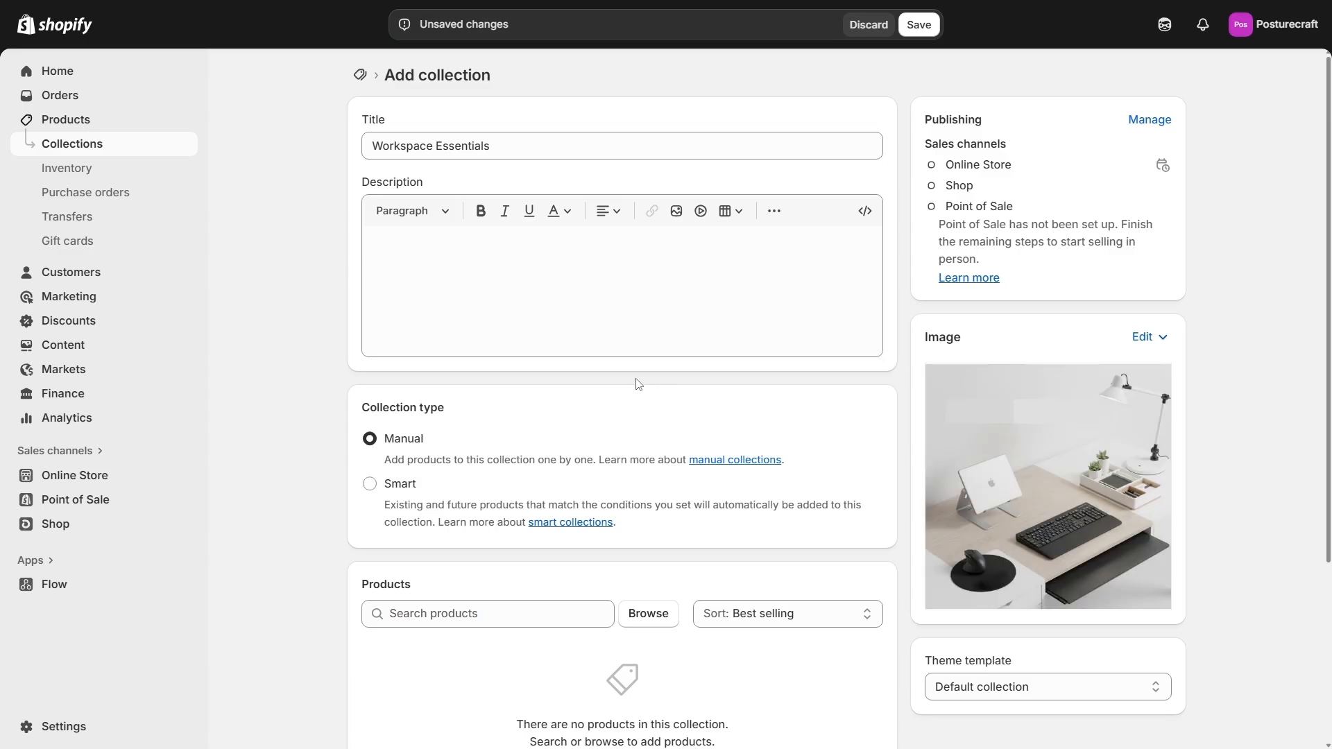
# Step: Add both laptop stands, Keyboard trays, Lighting solutions (Desk) and Mouse pad to the Workspace Essentials collection
pyautogui.scroll(-2, 633, 416)
pyautogui.click(631, 482)
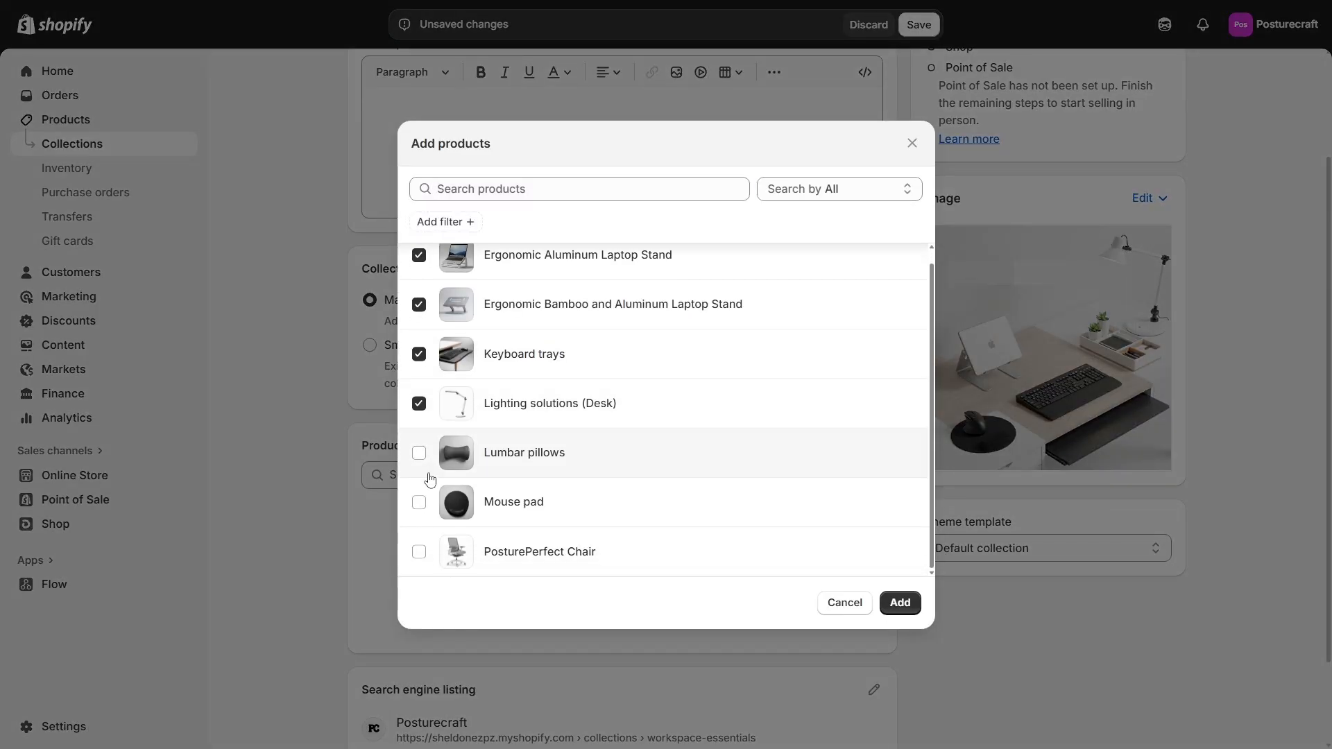
pyautogui.click(419, 502)
pyautogui.click(900, 602)
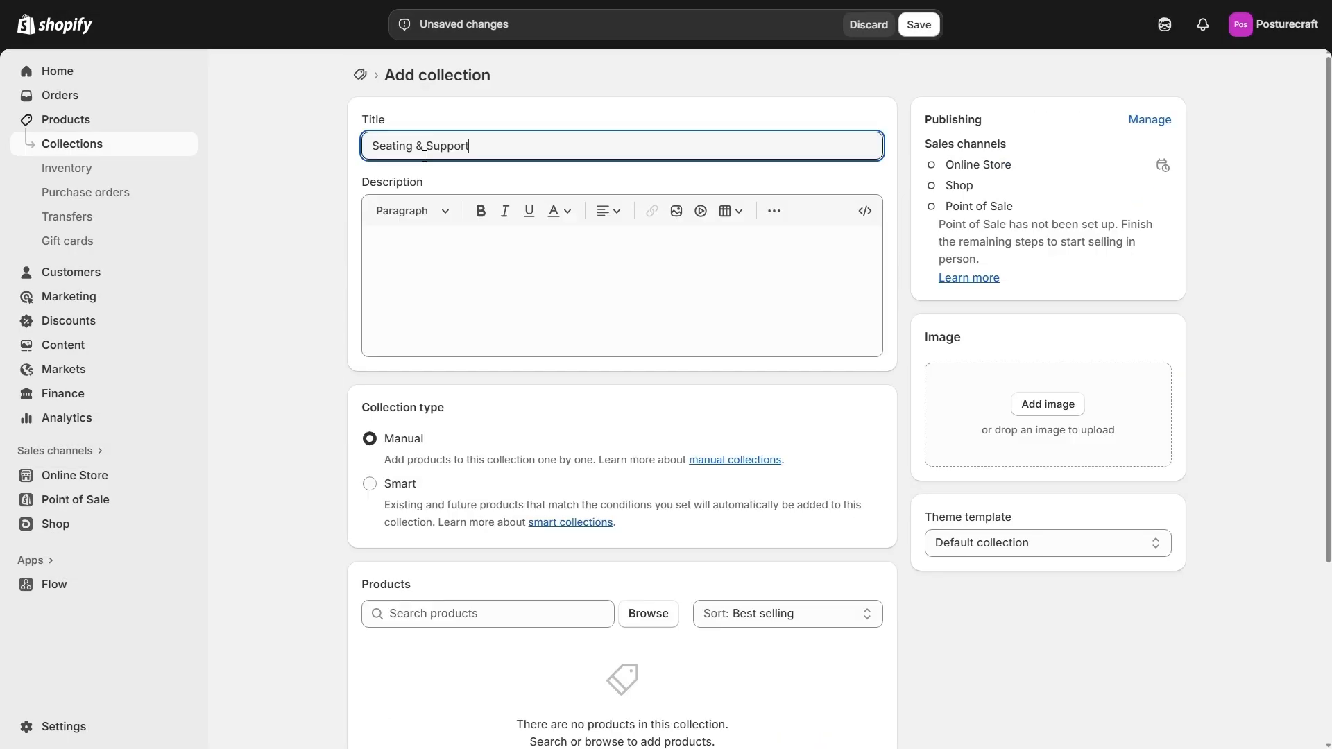
# Step: Set the existing picture of the office chair with lumbar cushions as the Seating & Support collection's image
pyautogui.click(985, 410)
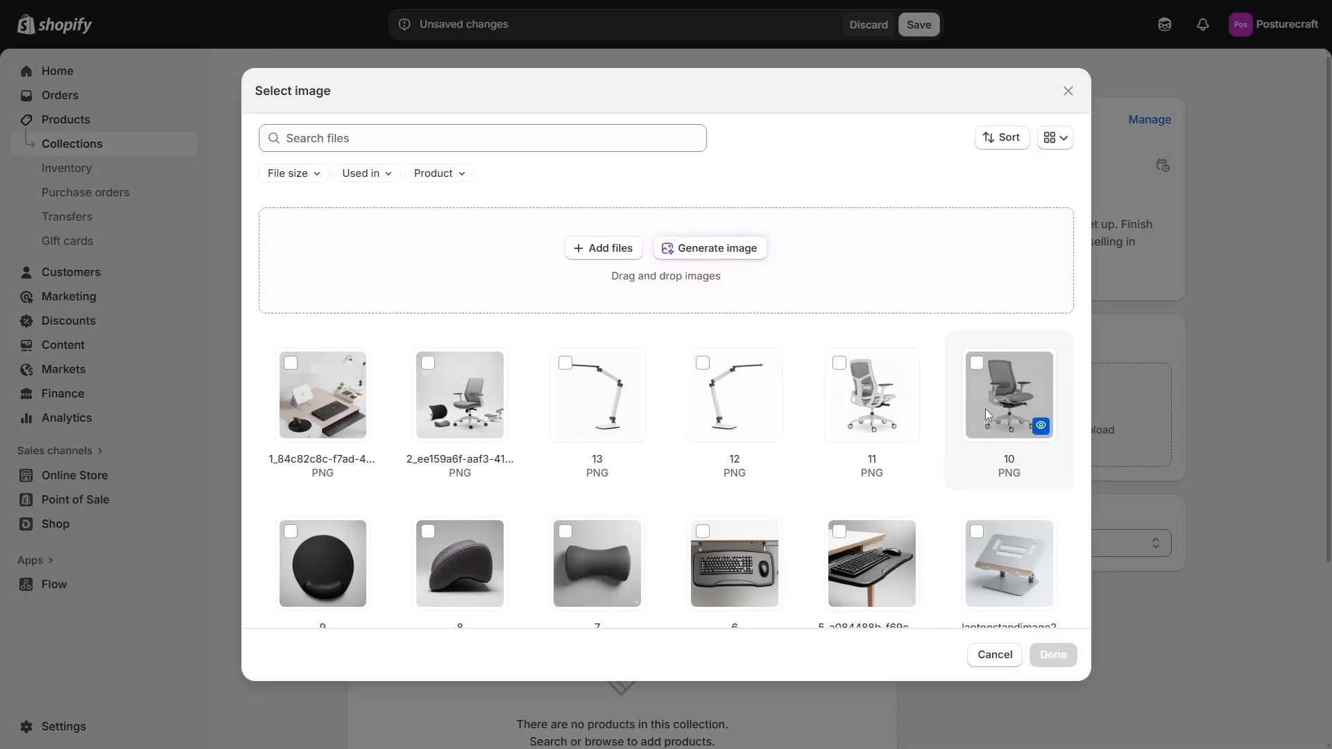
pyautogui.click(472, 389)
pyautogui.click(1053, 655)
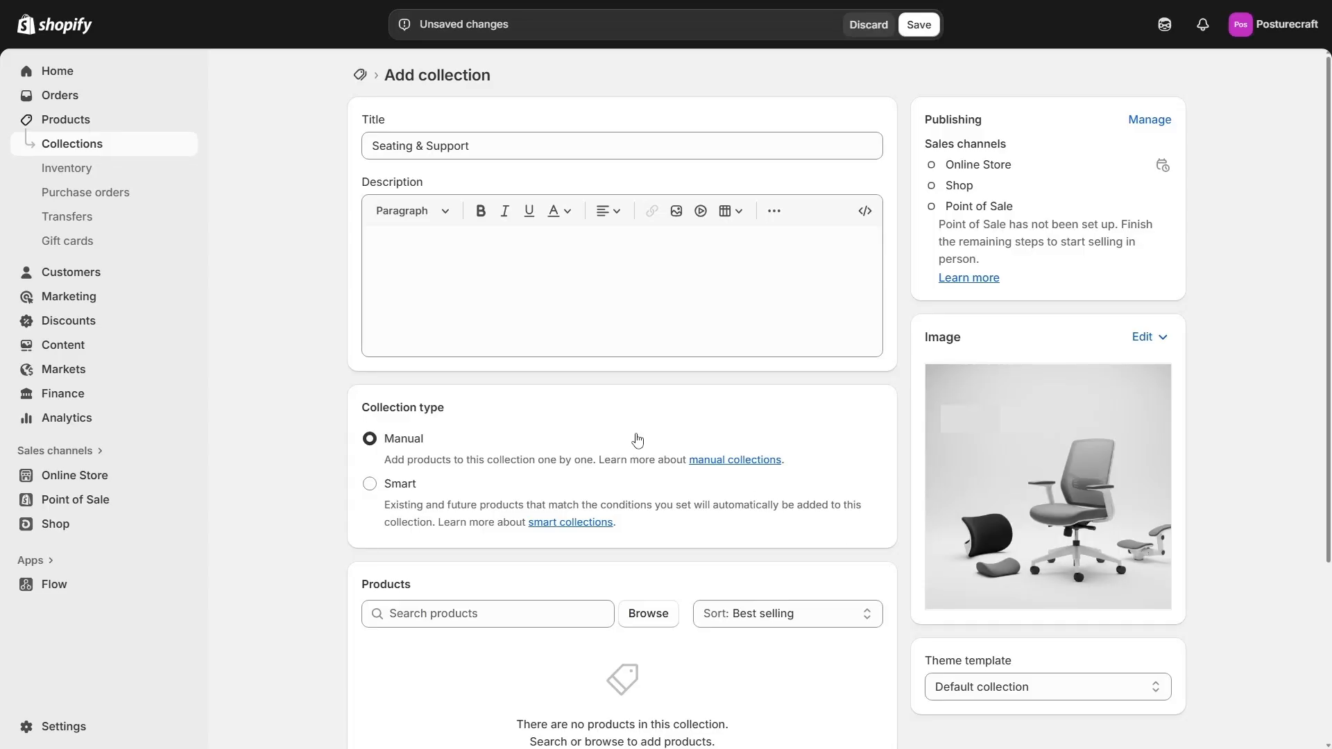
# Step: Add Lumbar pillows and PosturePerfect Chair to the Seating & Support collection and save the collection
pyautogui.scroll(-2, 637, 440)
pyautogui.click(537, 480)
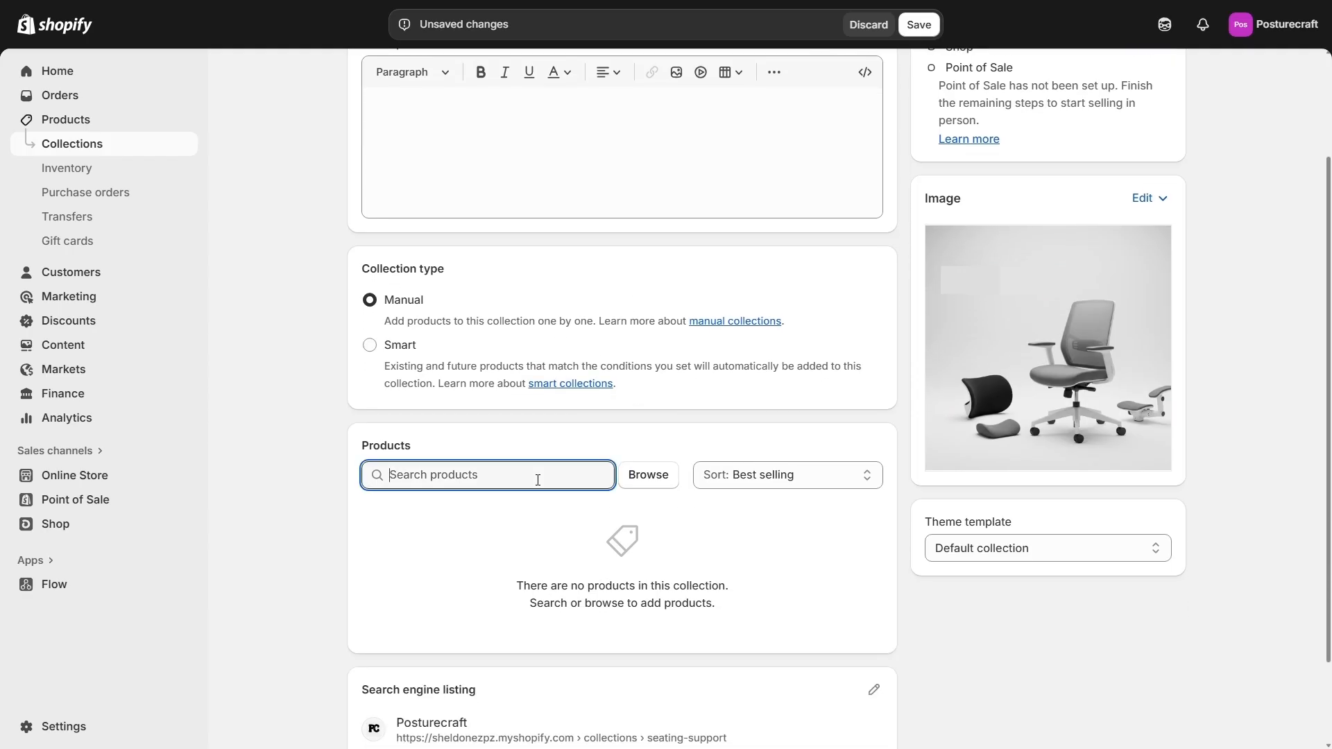
pyautogui.click(639, 479)
pyautogui.click(636, 479)
pyautogui.scroll(-1, 636, 500)
pyautogui.click(624, 551)
pyautogui.click(898, 603)
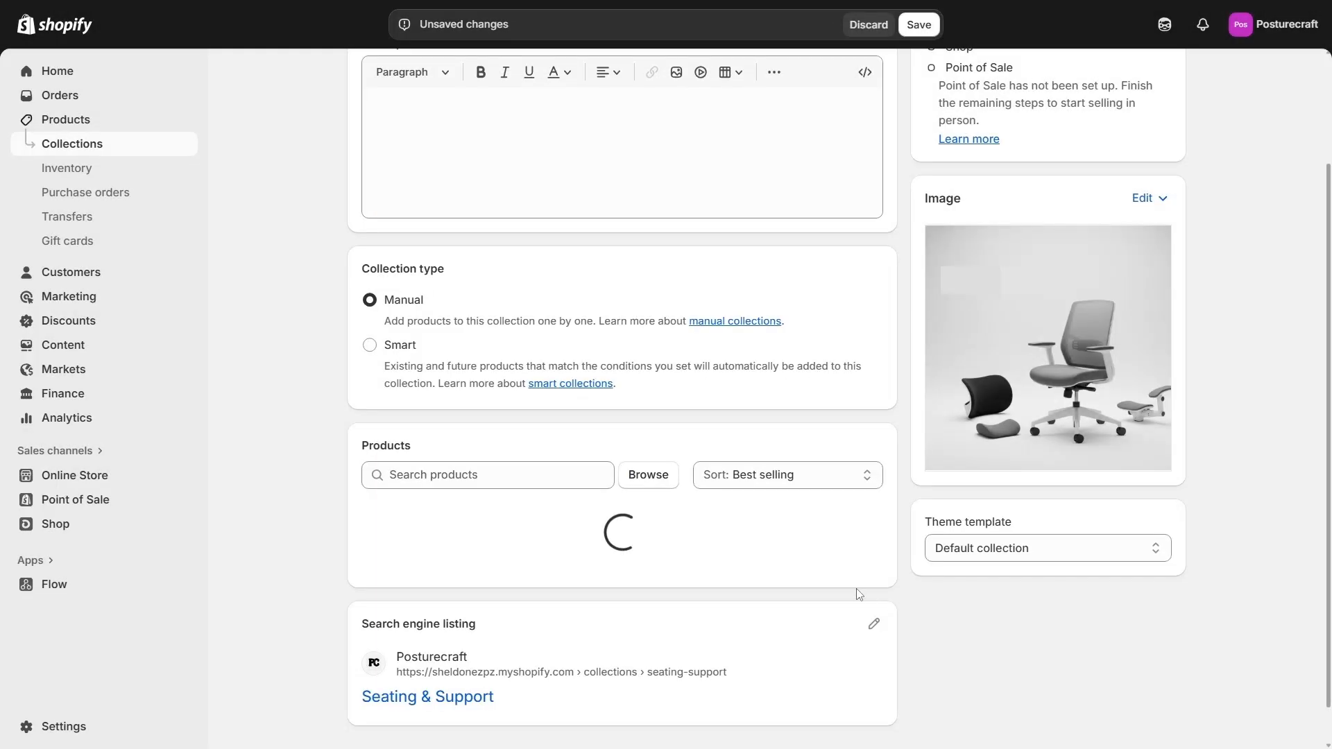
pyautogui.scroll(2, 630, 544)
pyautogui.click(918, 25)
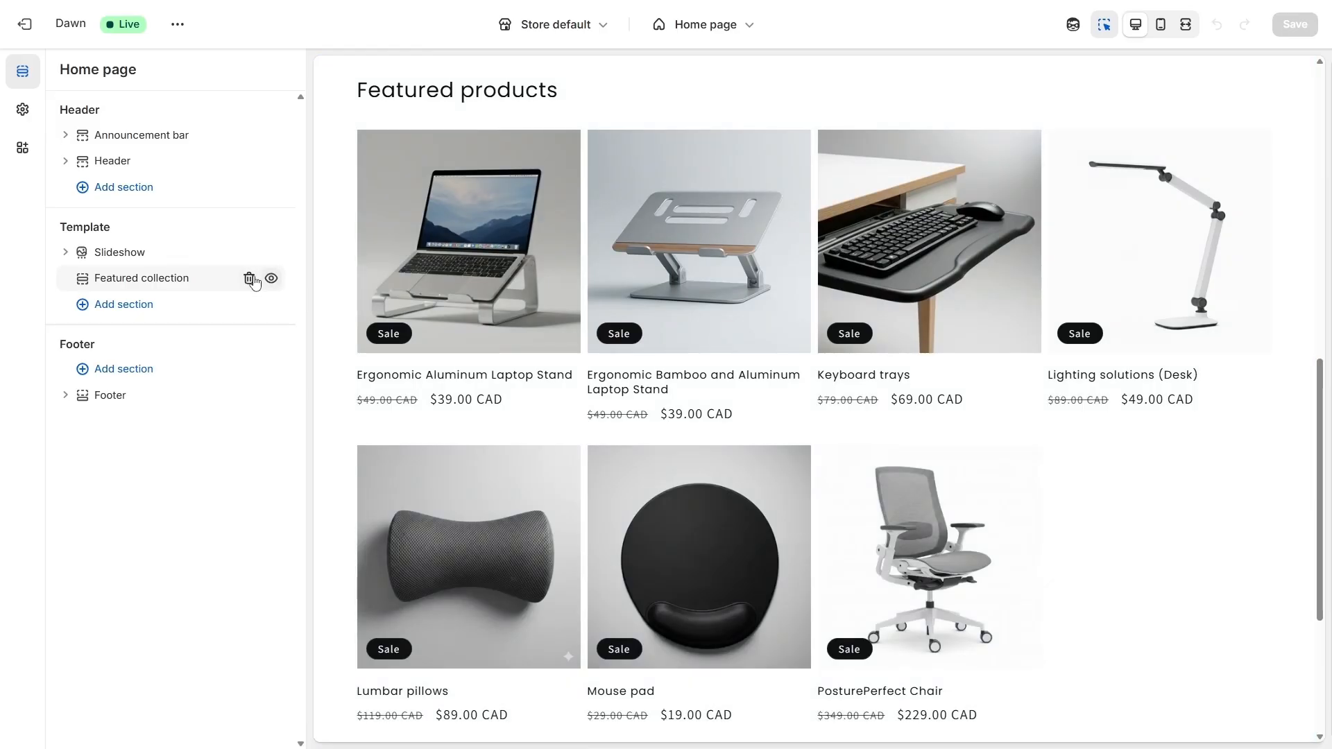
# Step: Replace the home page's featured collection section with a new one headed "New Arrivals" that shows the New Arrivals collection
pyautogui.click(253, 277)
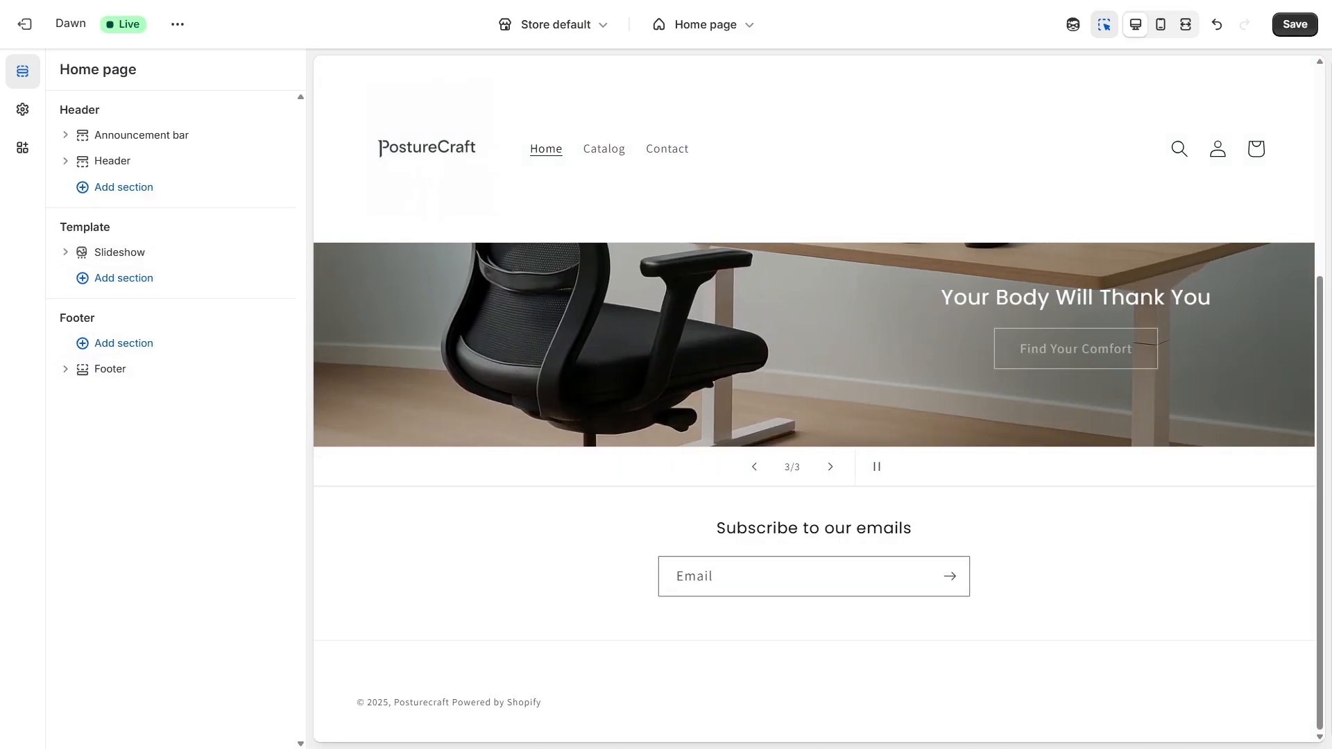
pyautogui.click(109, 278)
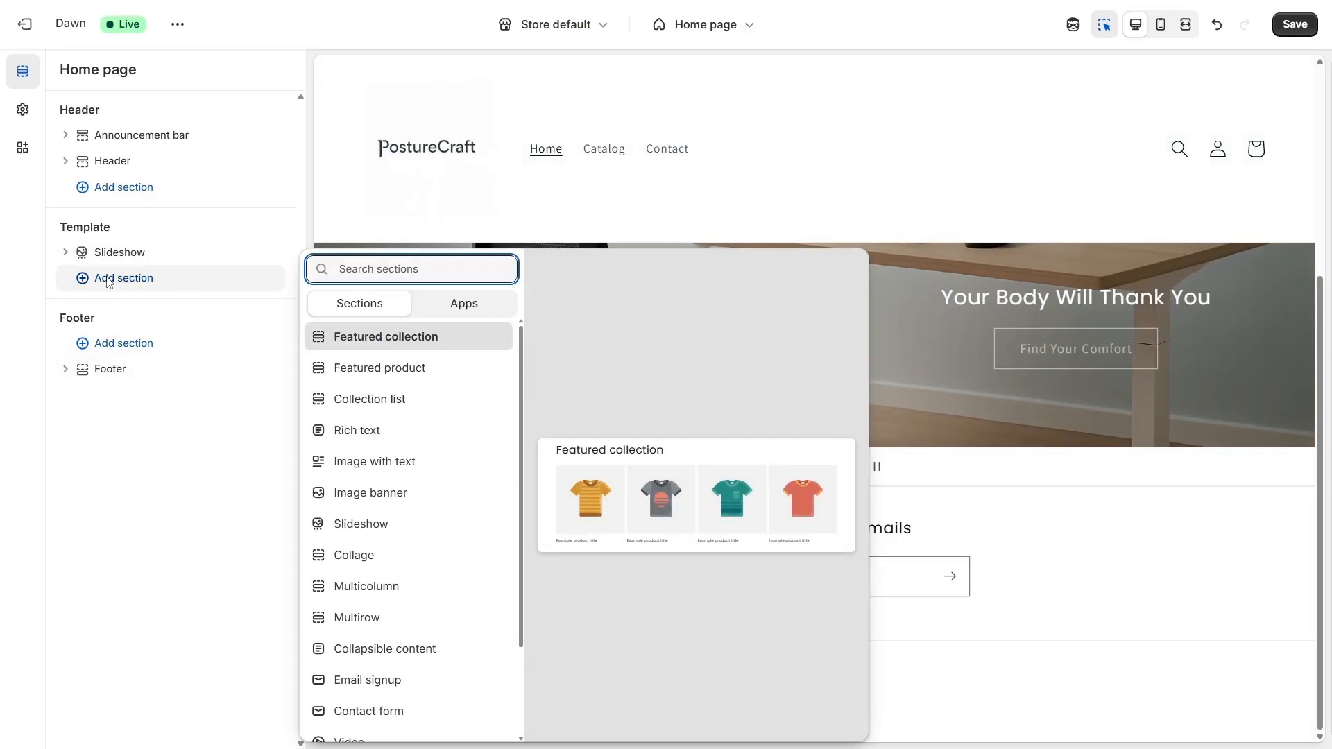
pyautogui.click(385, 340)
pyautogui.click(136, 207)
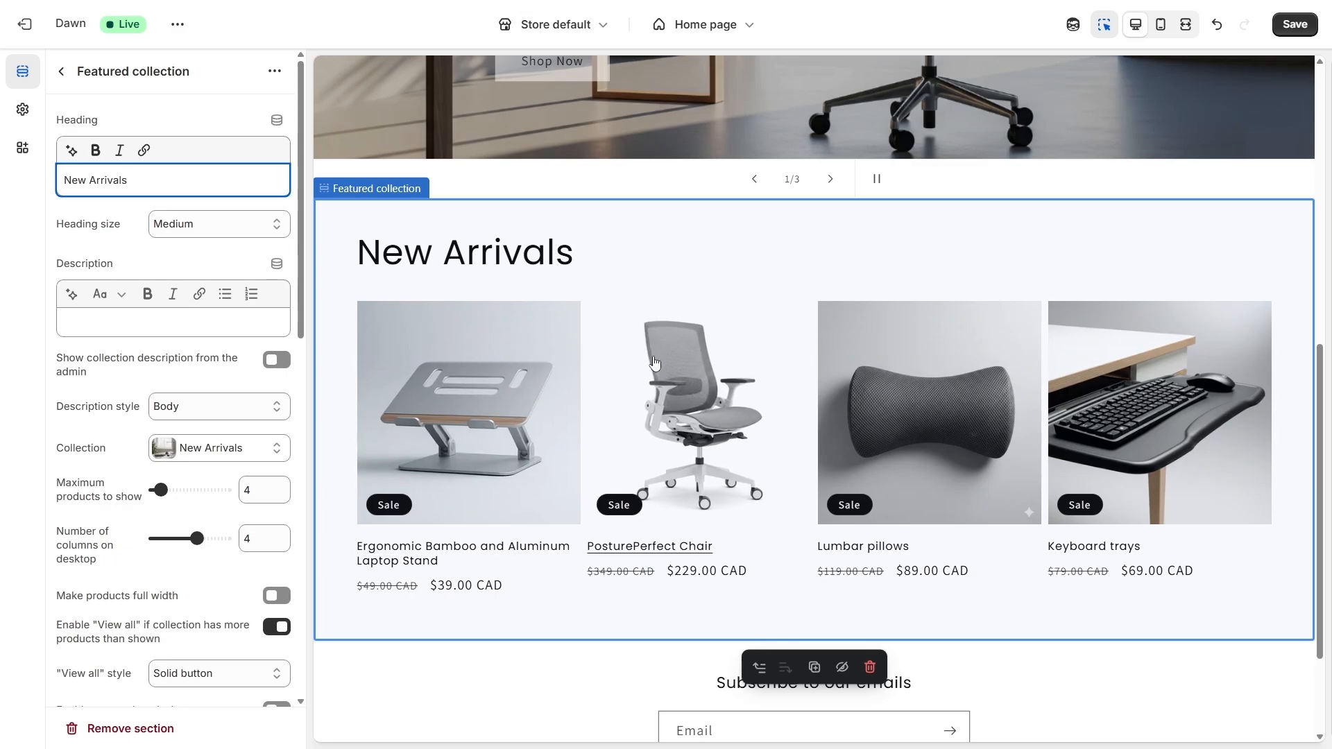
# Step: Add a collection list section with 2 desktop columns for Workspace Essentials and Seating & Support, and save the home page
pyautogui.scroll(-1, 1148, 322)
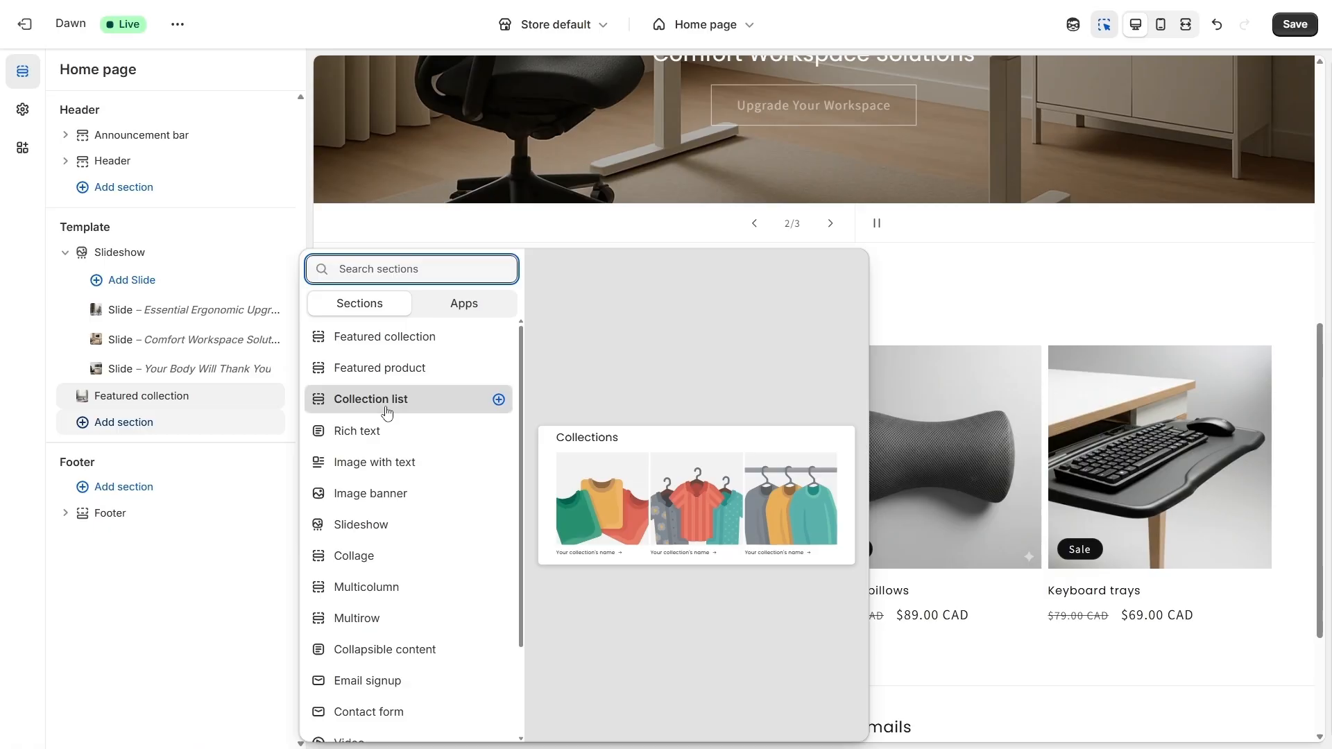
pyautogui.click(386, 408)
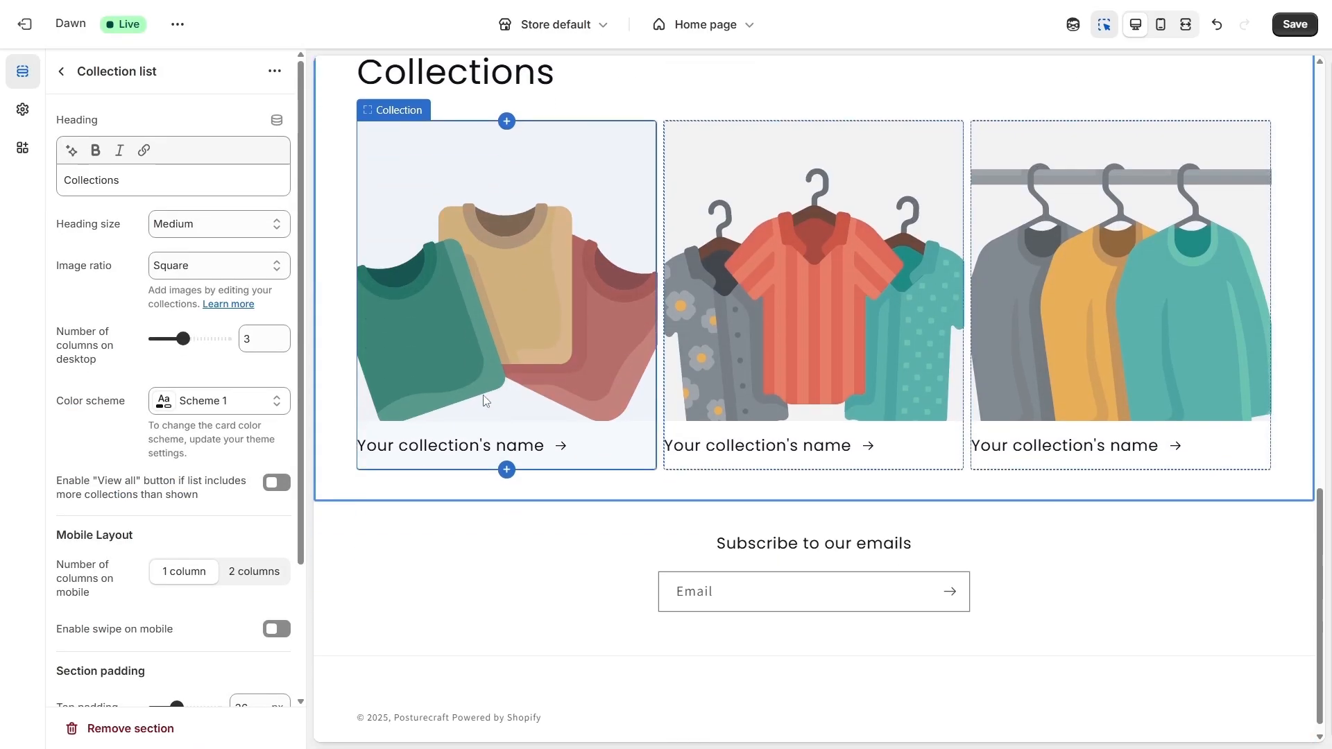
pyautogui.doubleClick(242, 338)
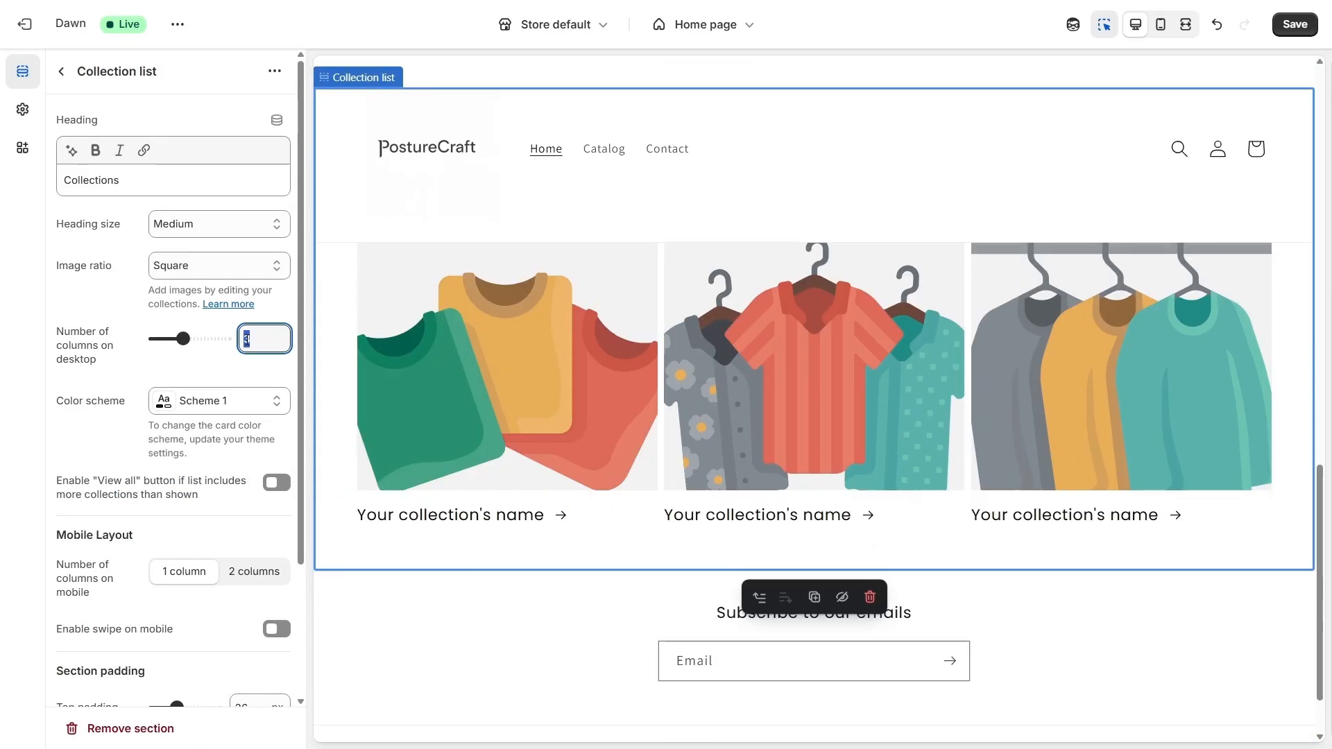
pyautogui.write('2')
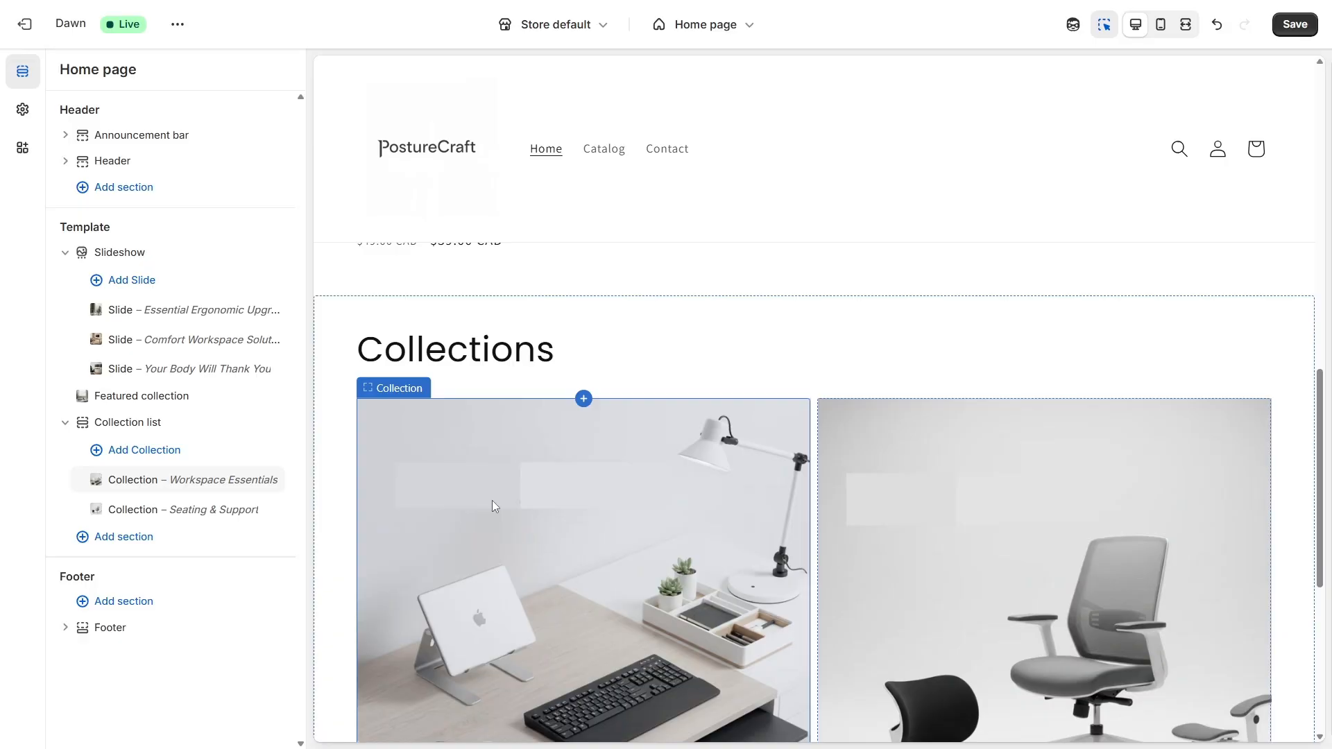
pyautogui.scroll(10, 492, 501)
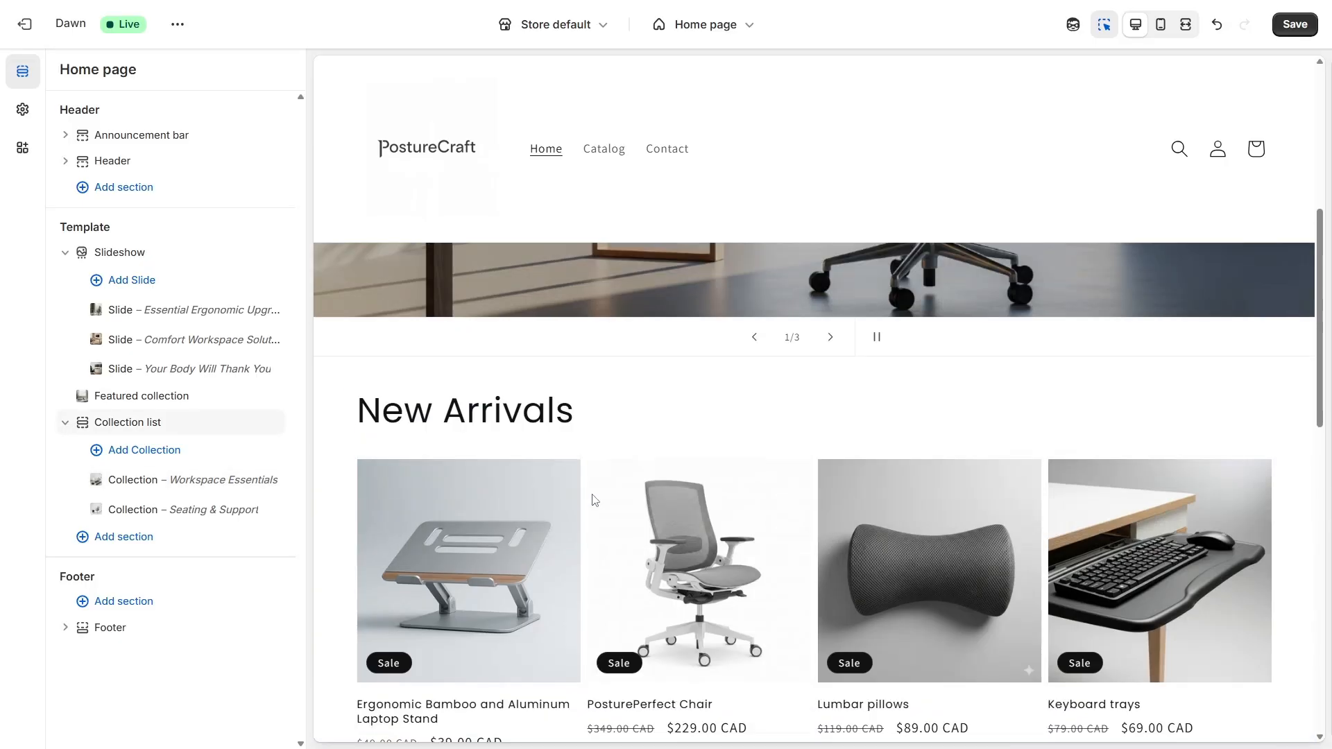
pyautogui.click(1294, 24)
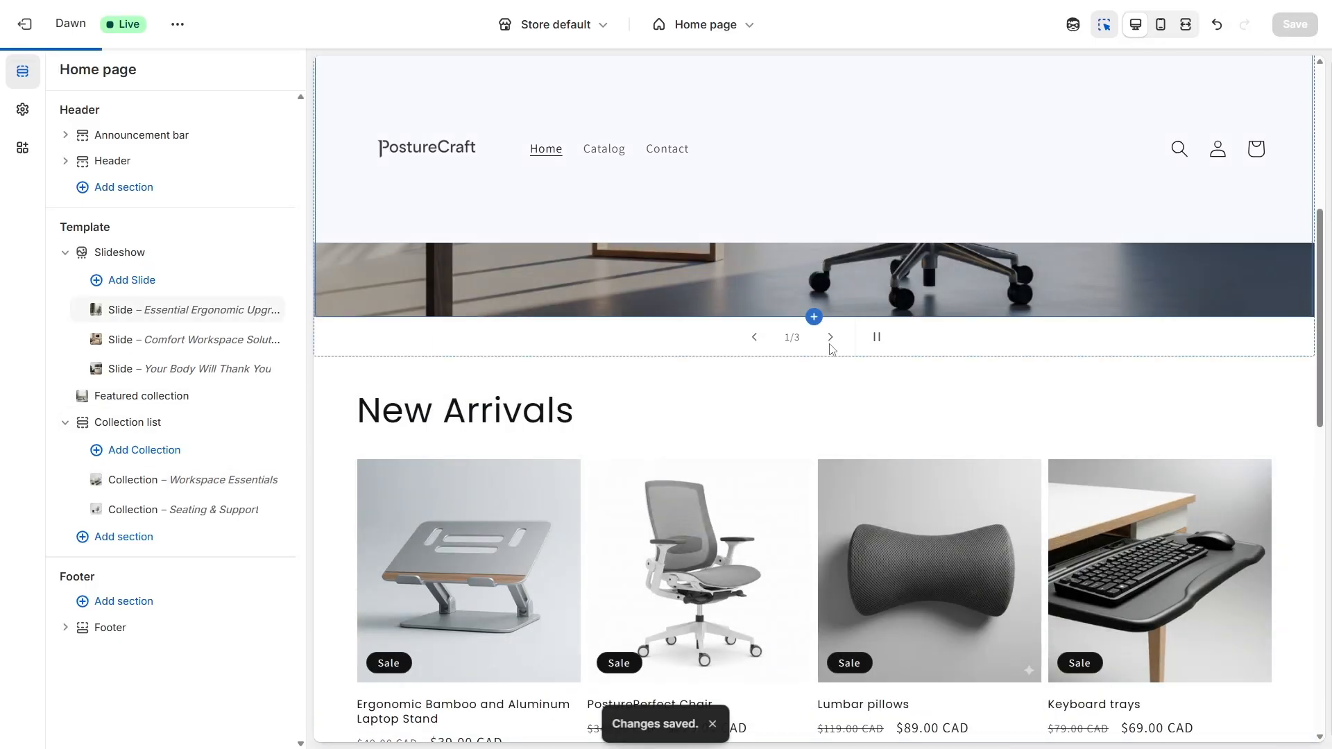
pyautogui.click(158, 451)
pyautogui.click(248, 539)
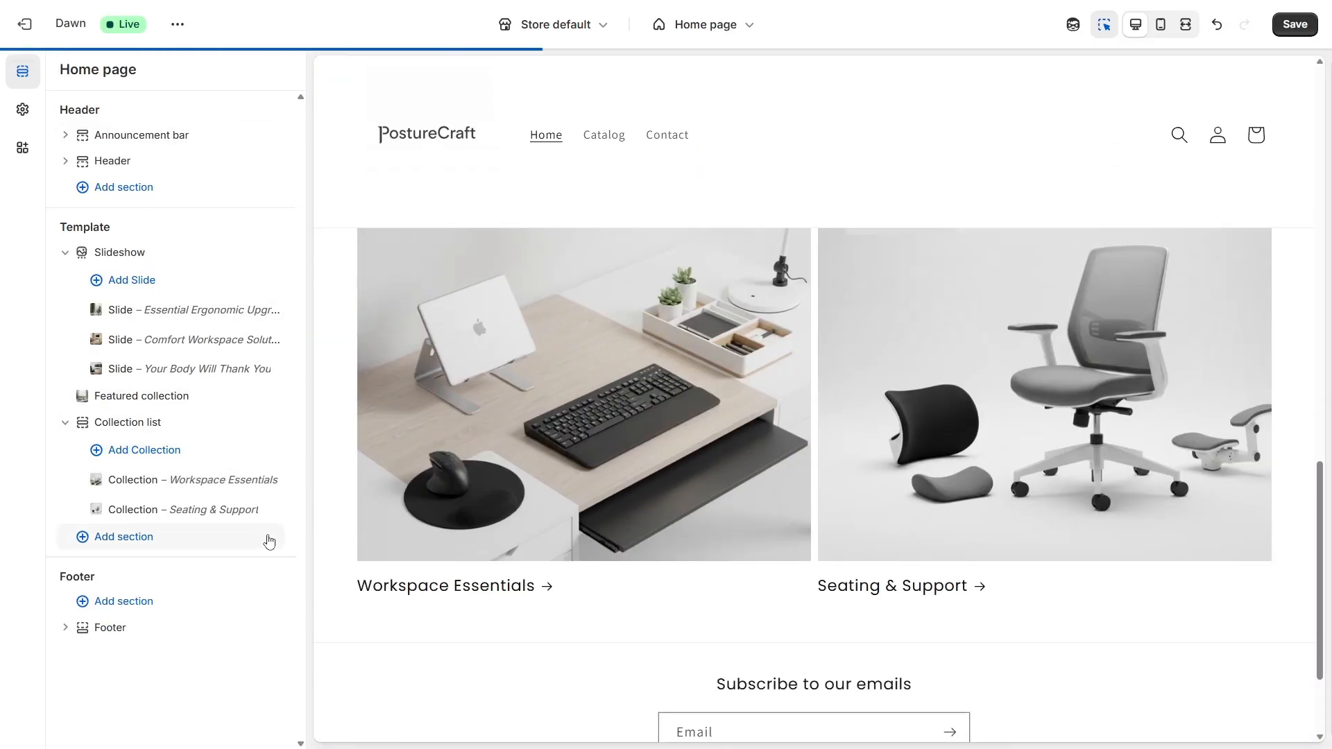
pyautogui.scroll(6, 493, 501)
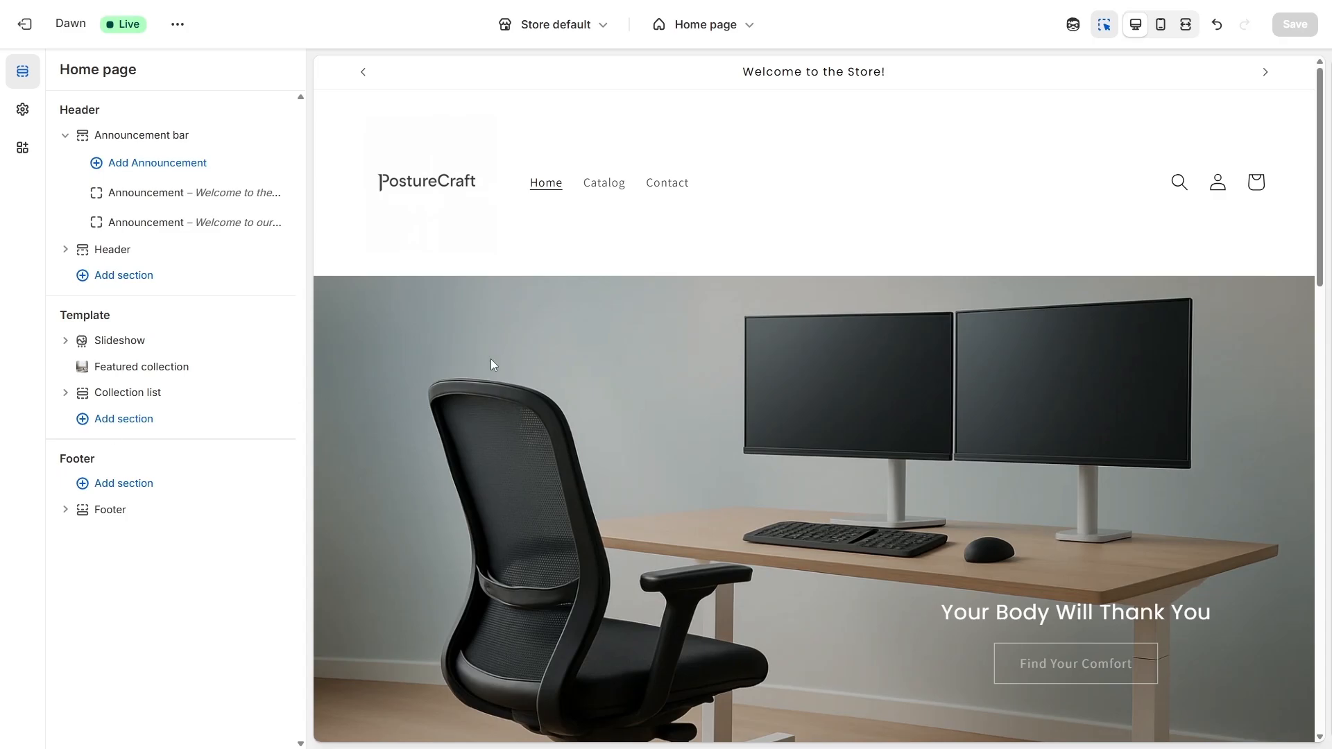
# Step: Change the "Welcome to the Store!" announcement text to "Free shipping over $75" and save the theme
pyautogui.click(465, 327)
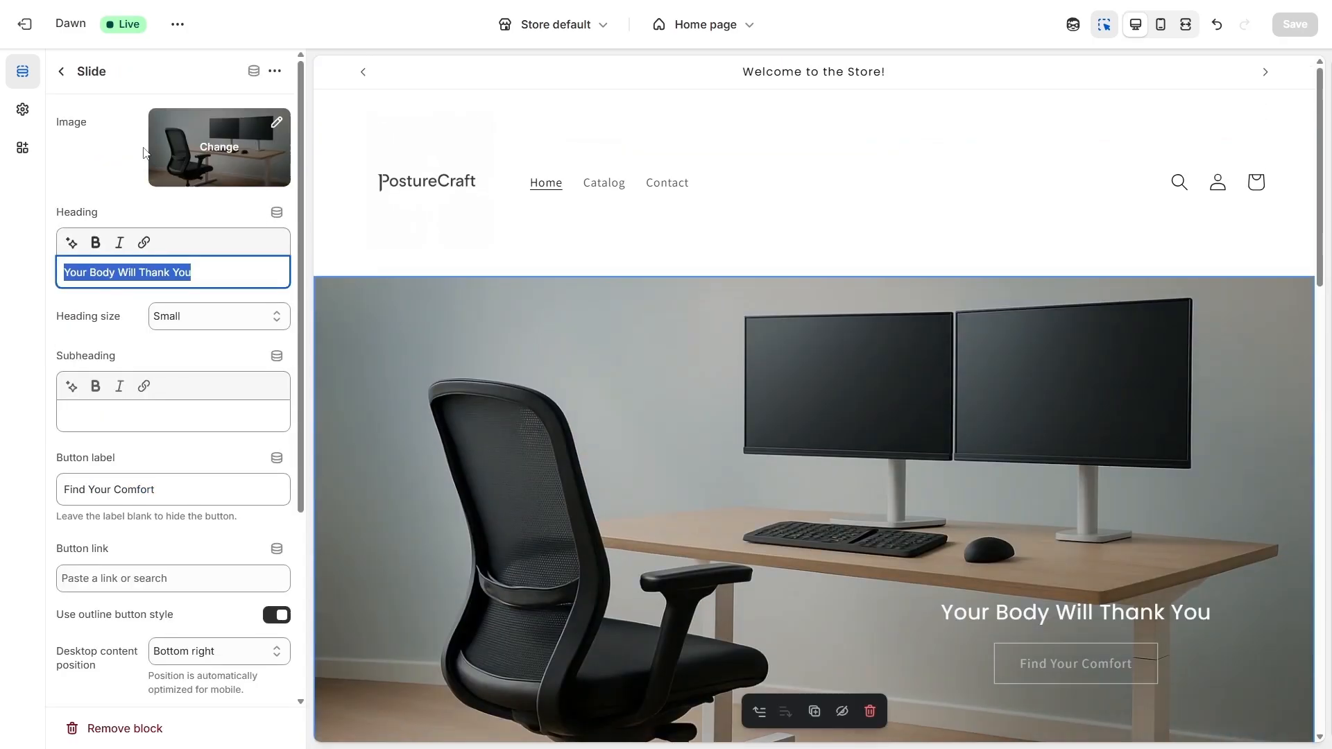
pyautogui.click(61, 71)
pyautogui.click(159, 141)
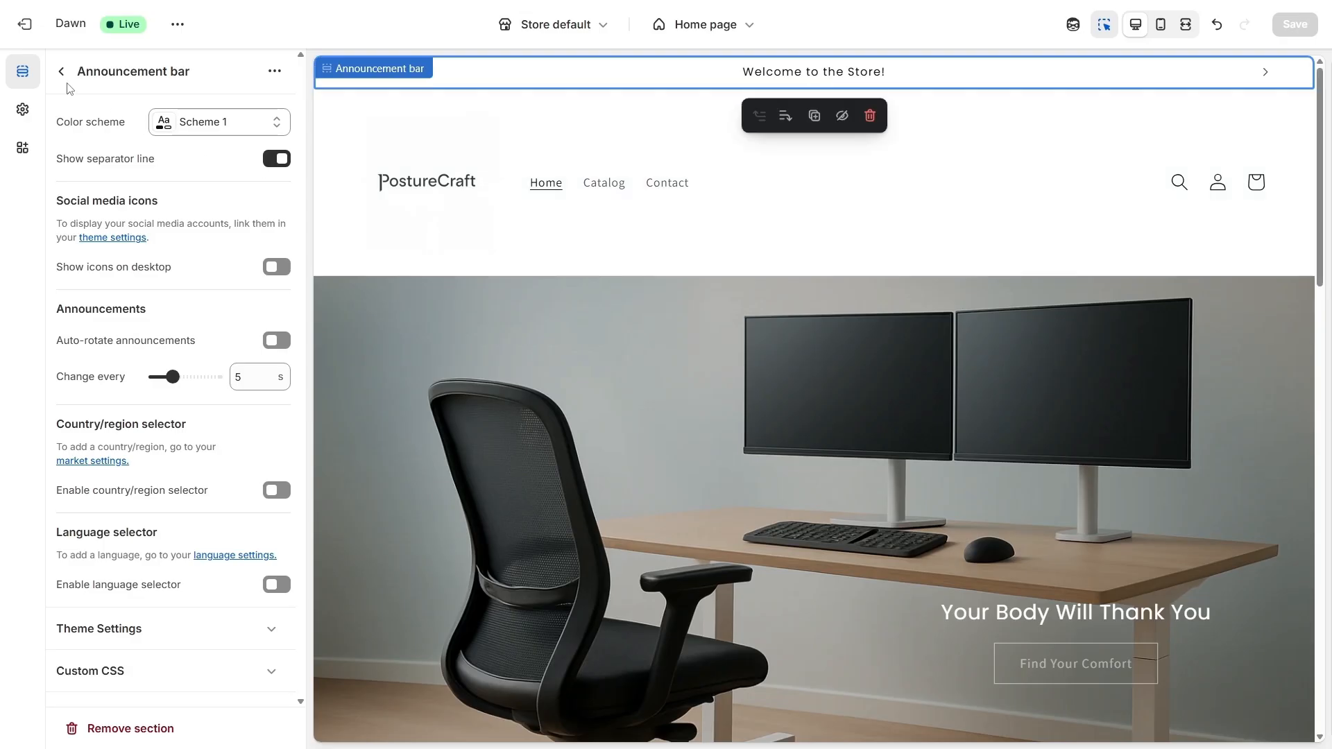
pyautogui.click(652, 78)
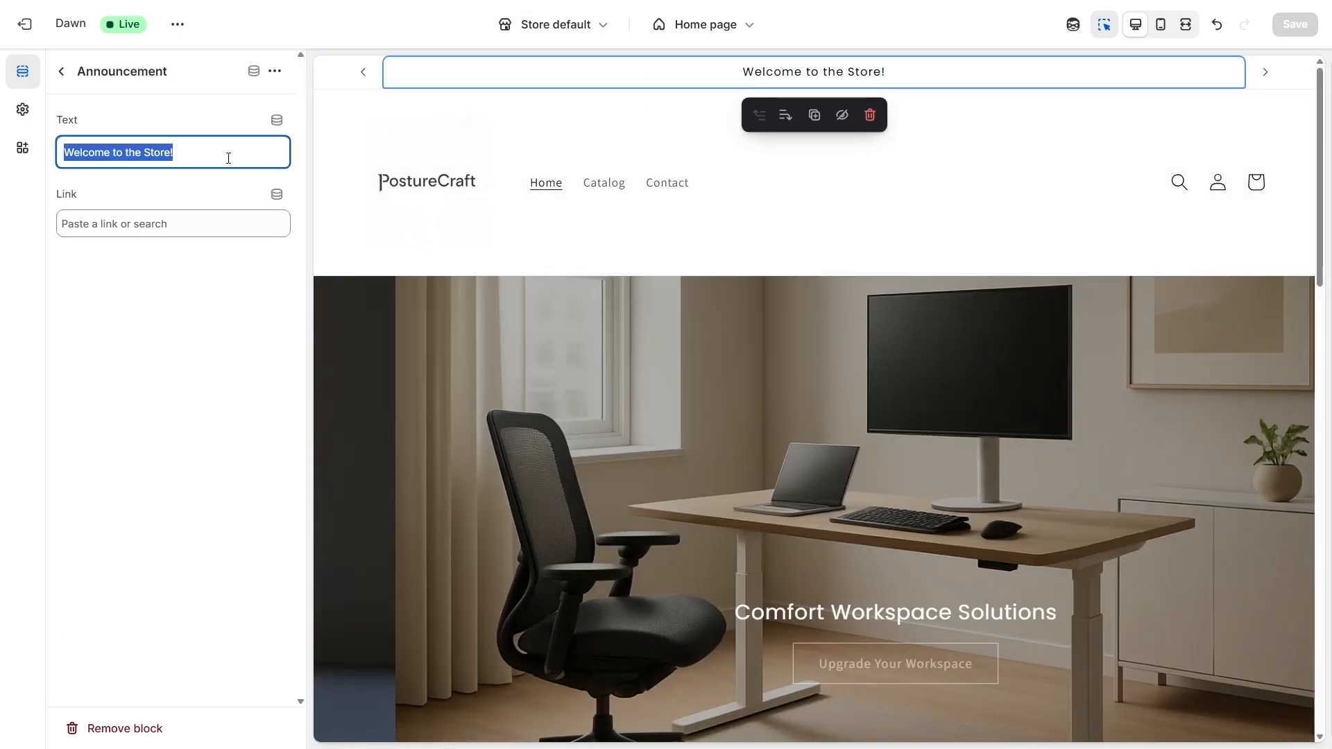
pyautogui.write('Free shipping over $75')
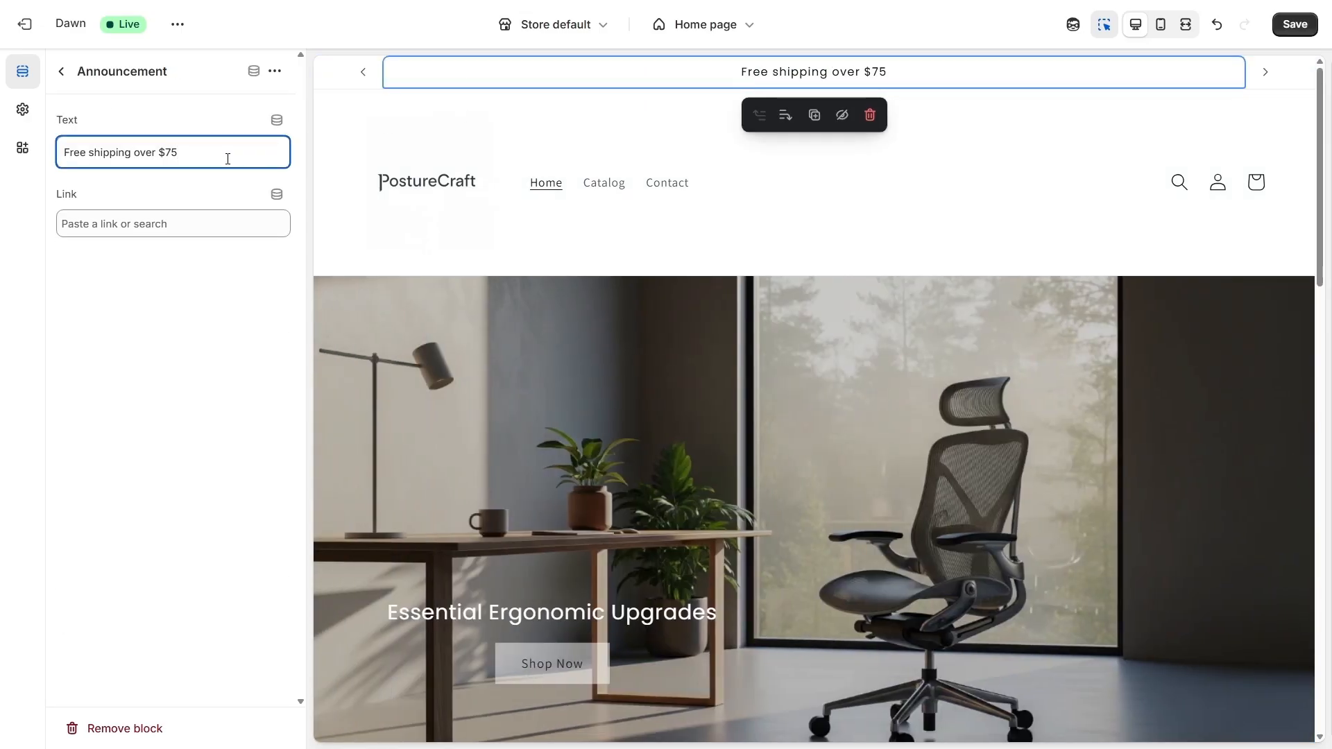
pyautogui.click(1295, 24)
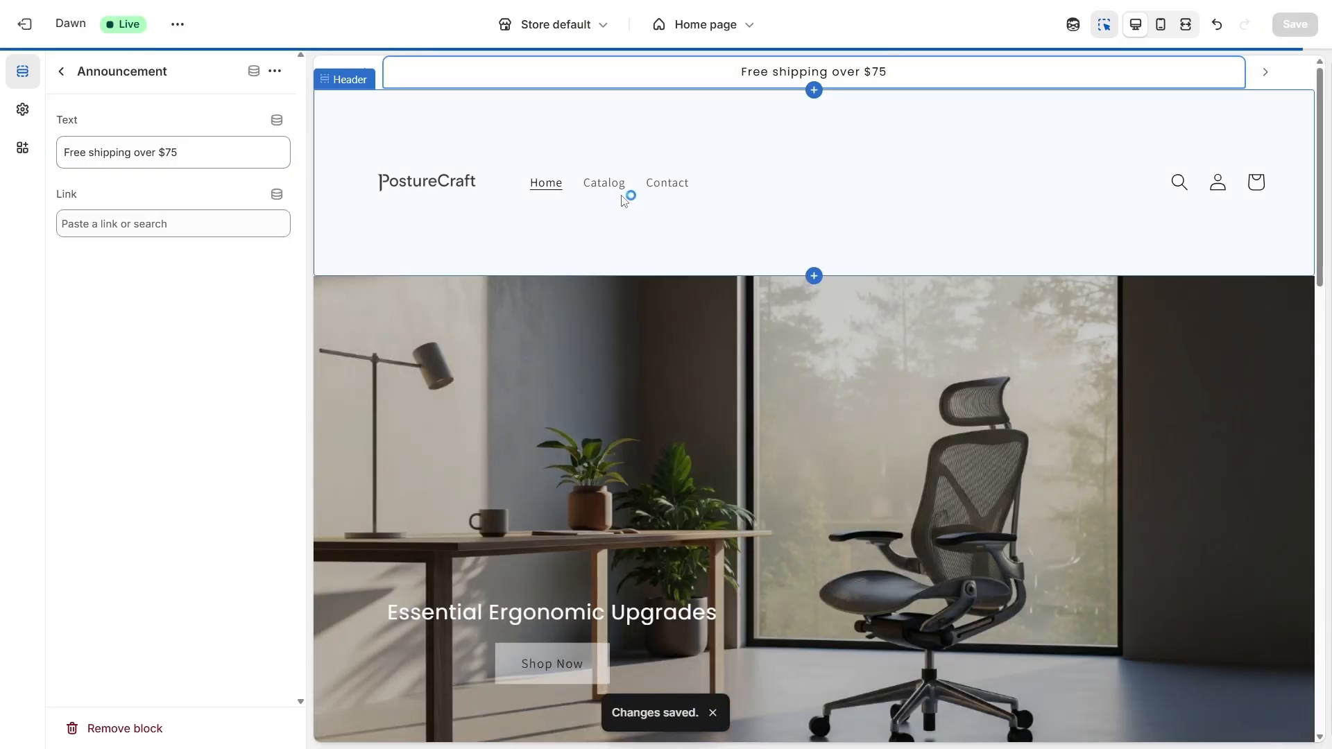
# Step: Leave the theme editor and remove the Catalog and Contact items from the store's main menu
pyautogui.click(24, 24)
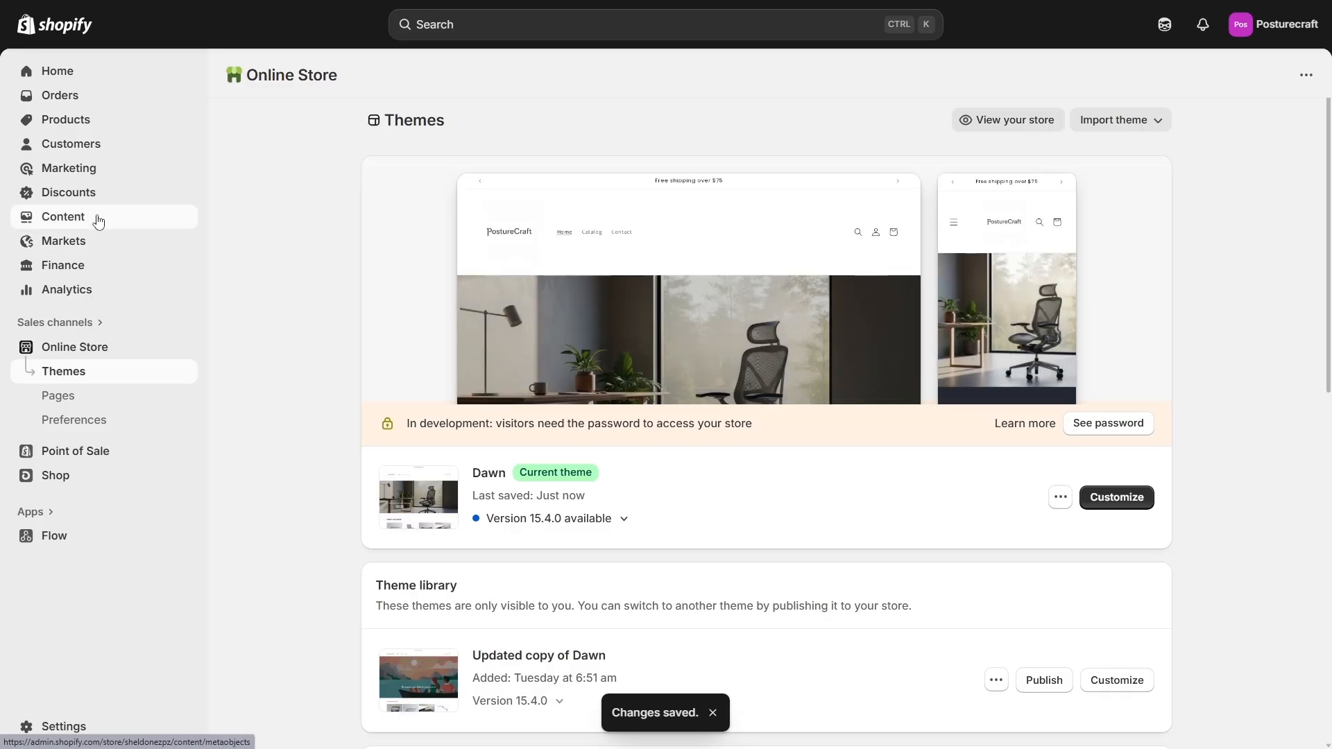
pyautogui.click(105, 217)
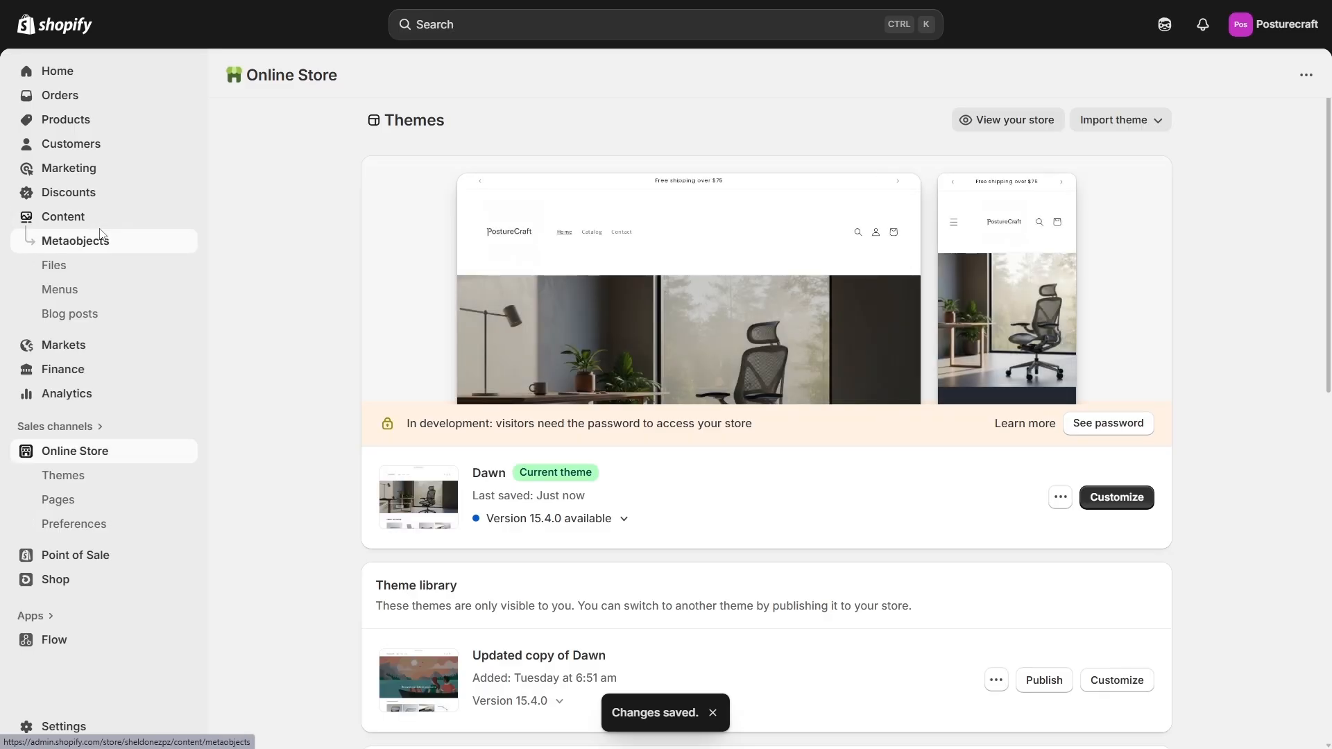
pyautogui.click(98, 292)
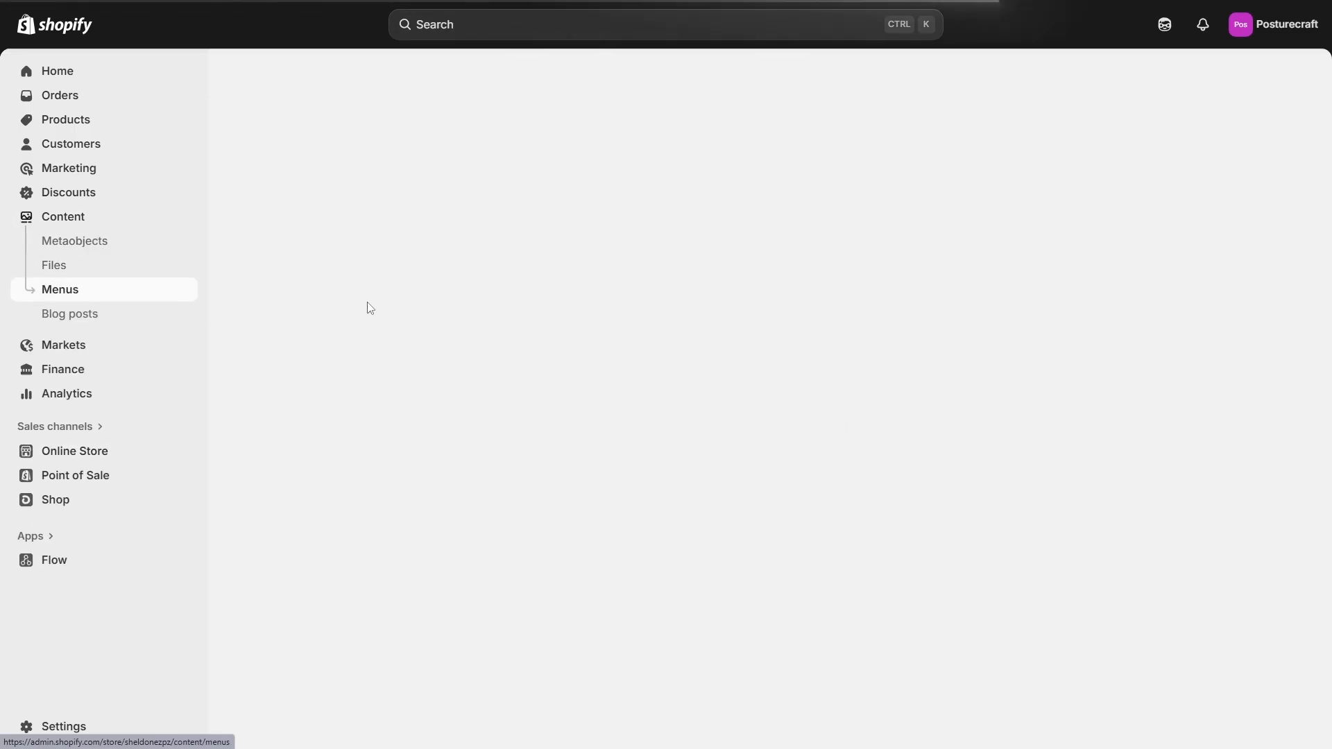
pyautogui.click(610, 147)
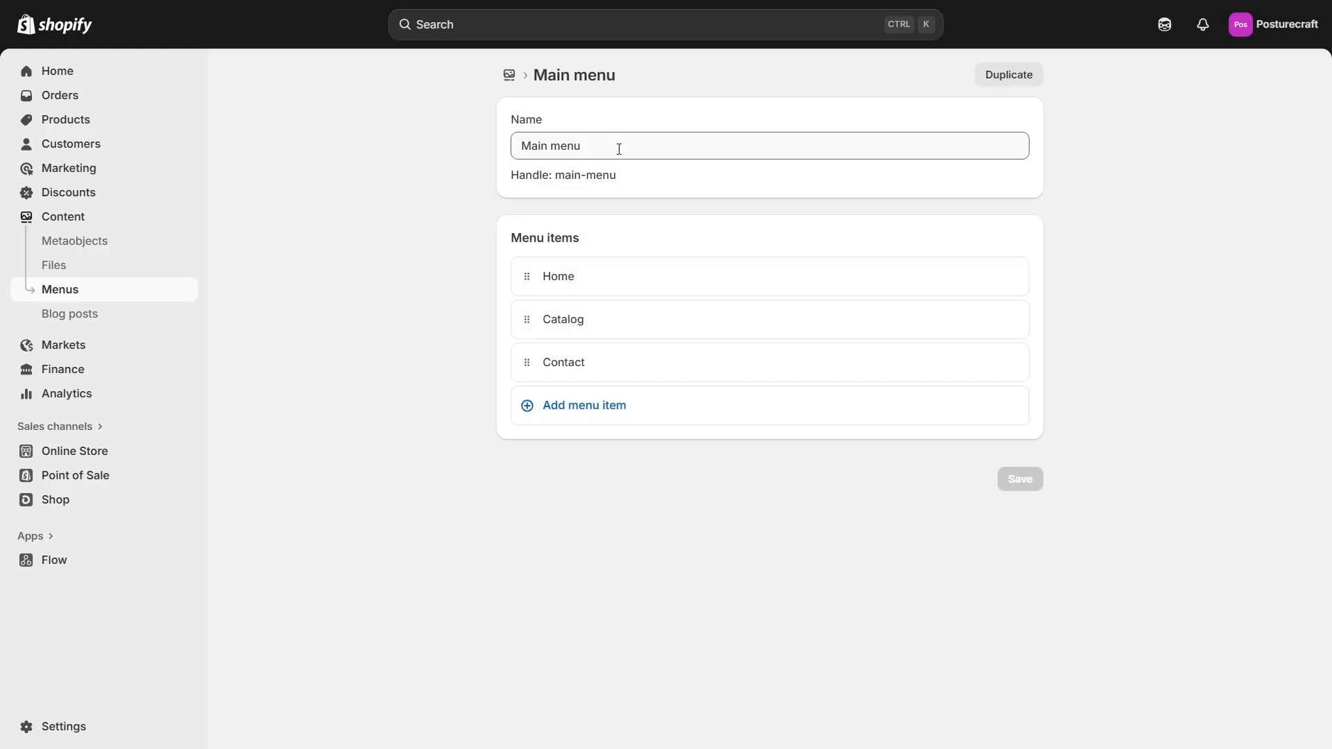
pyautogui.moveTo(972, 339)
pyautogui.click(1009, 321)
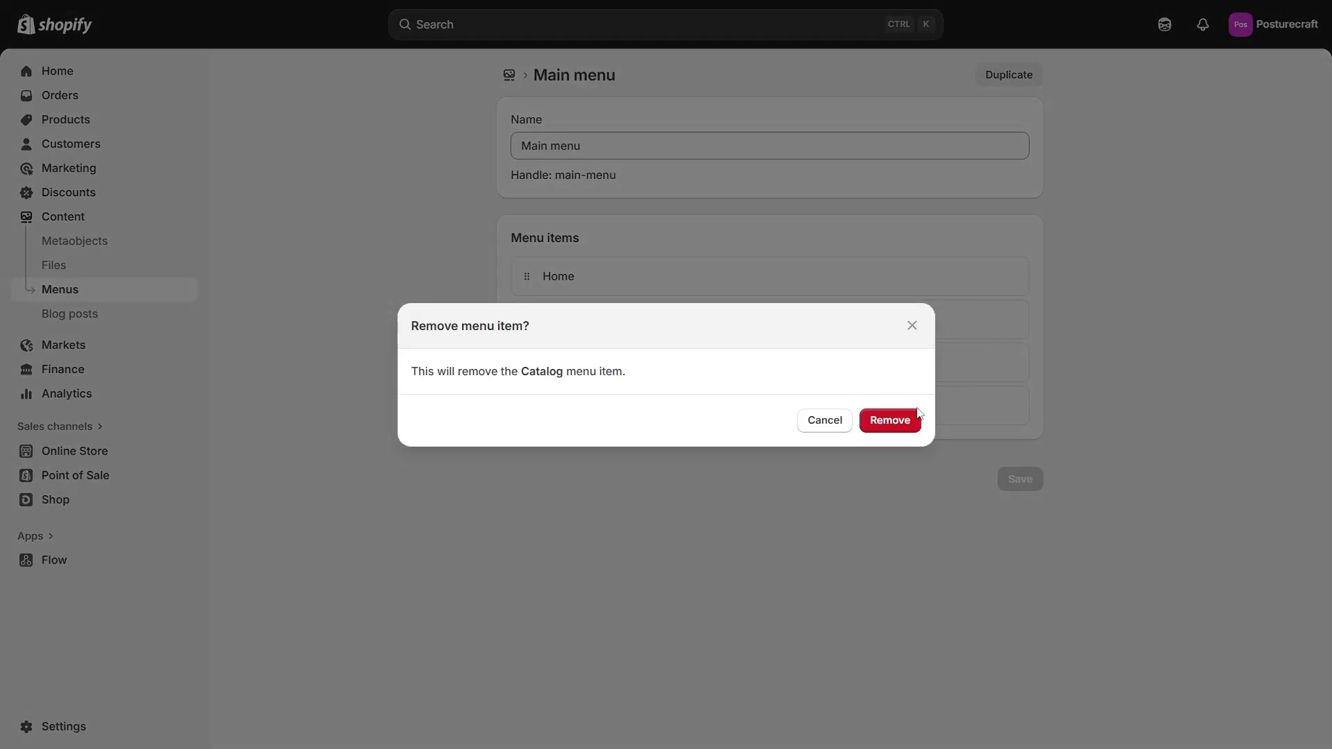
pyautogui.click(915, 419)
pyautogui.click(1011, 319)
pyautogui.click(890, 419)
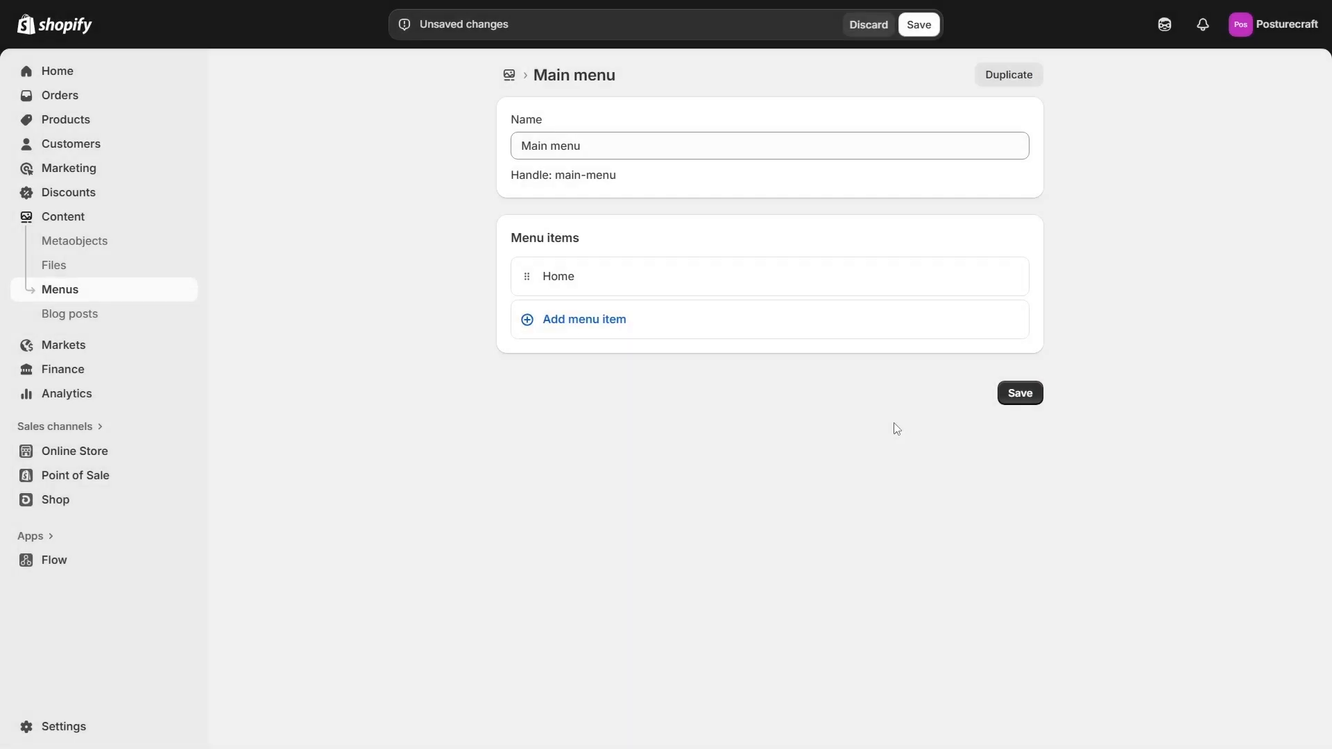
# Step: Add a main menu item that links to the Seating & Support collection
pyautogui.click(575, 323)
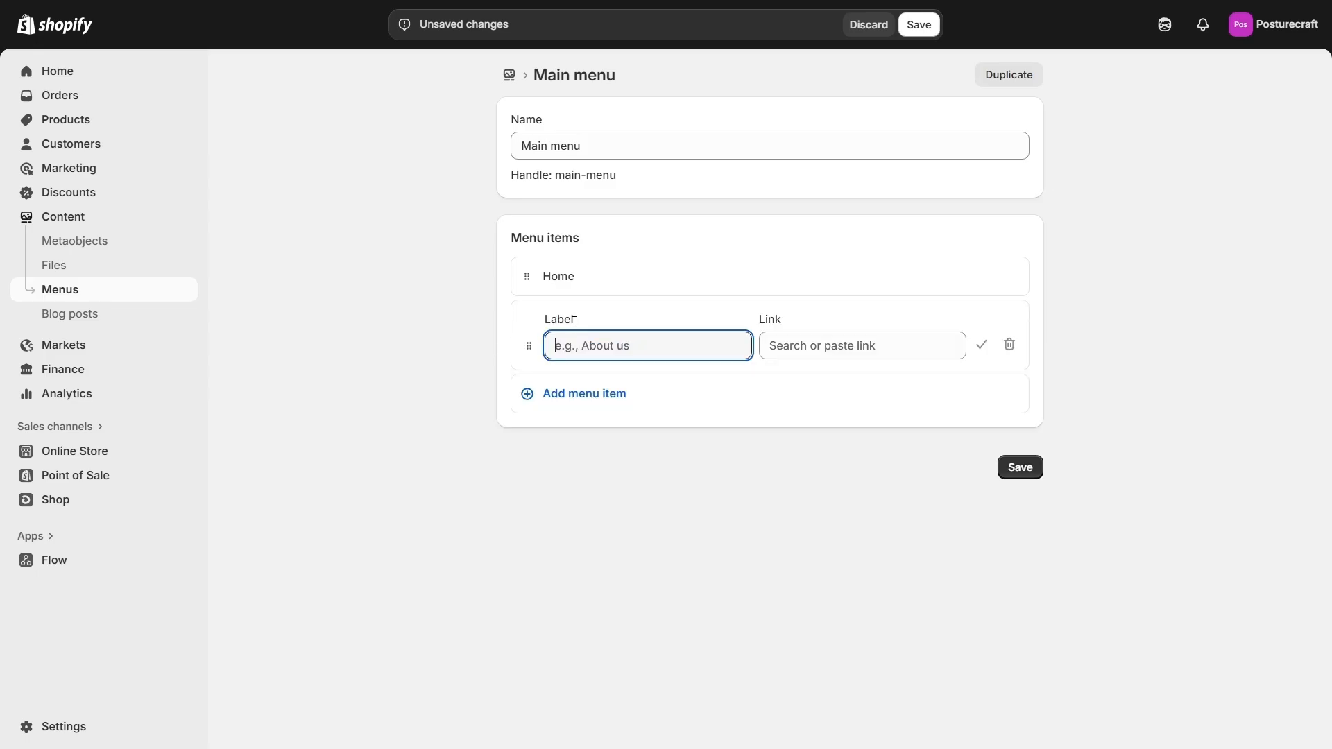
pyautogui.click(833, 346)
pyautogui.click(848, 482)
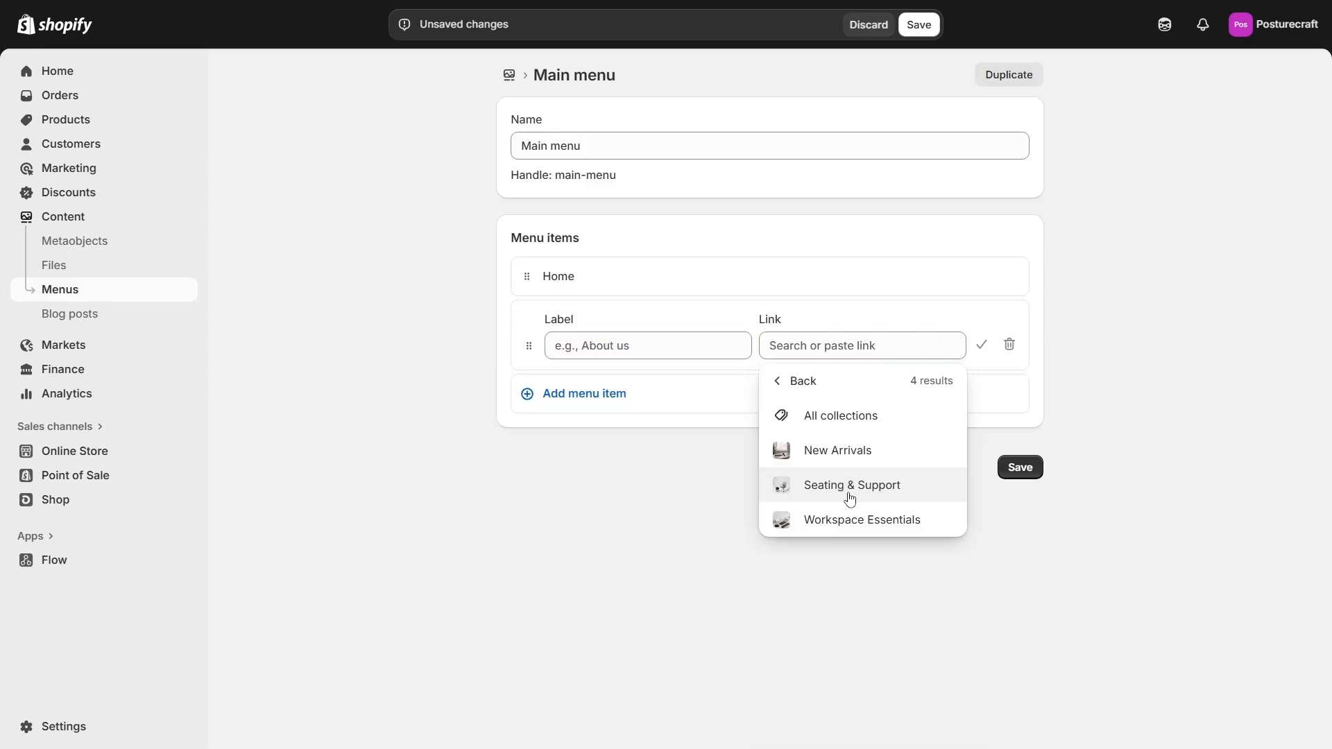
pyautogui.click(850, 486)
# Step: Add another main menu item that links to the Workspace Essentials collection
pyautogui.click(738, 446)
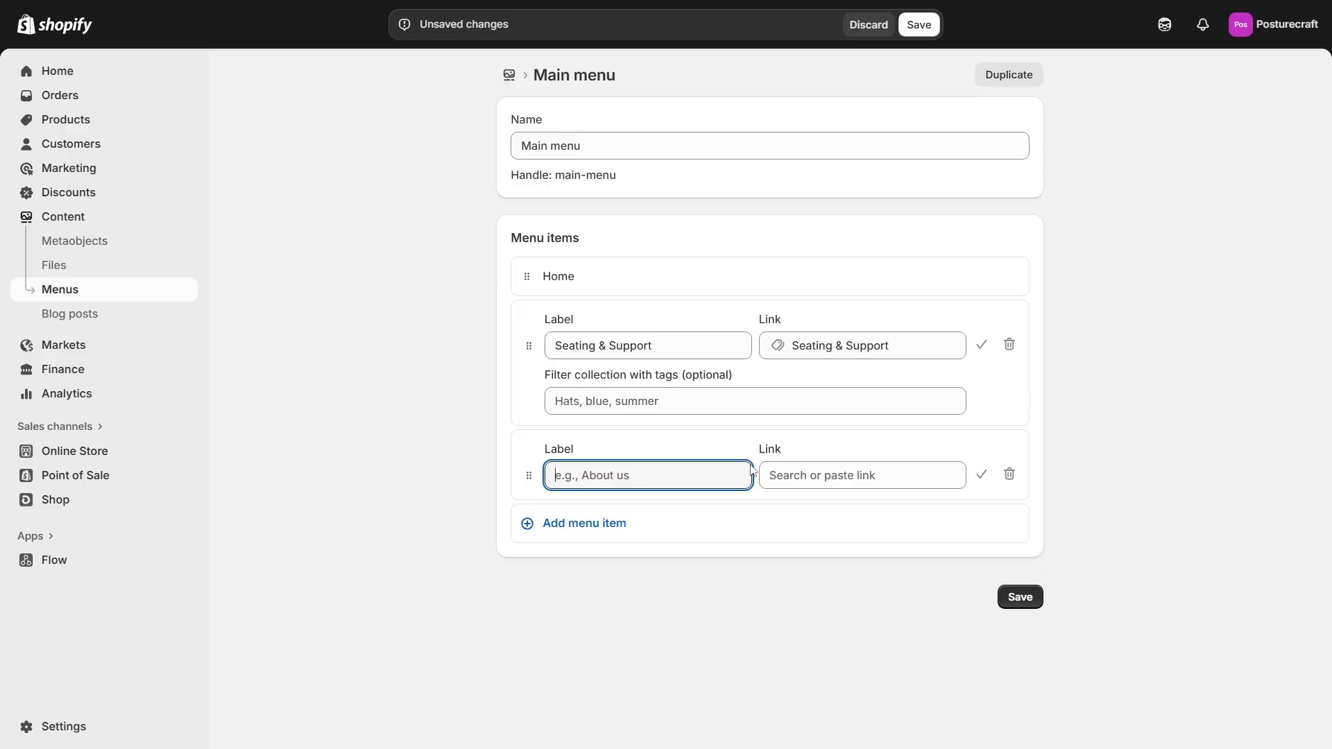
pyautogui.click(832, 477)
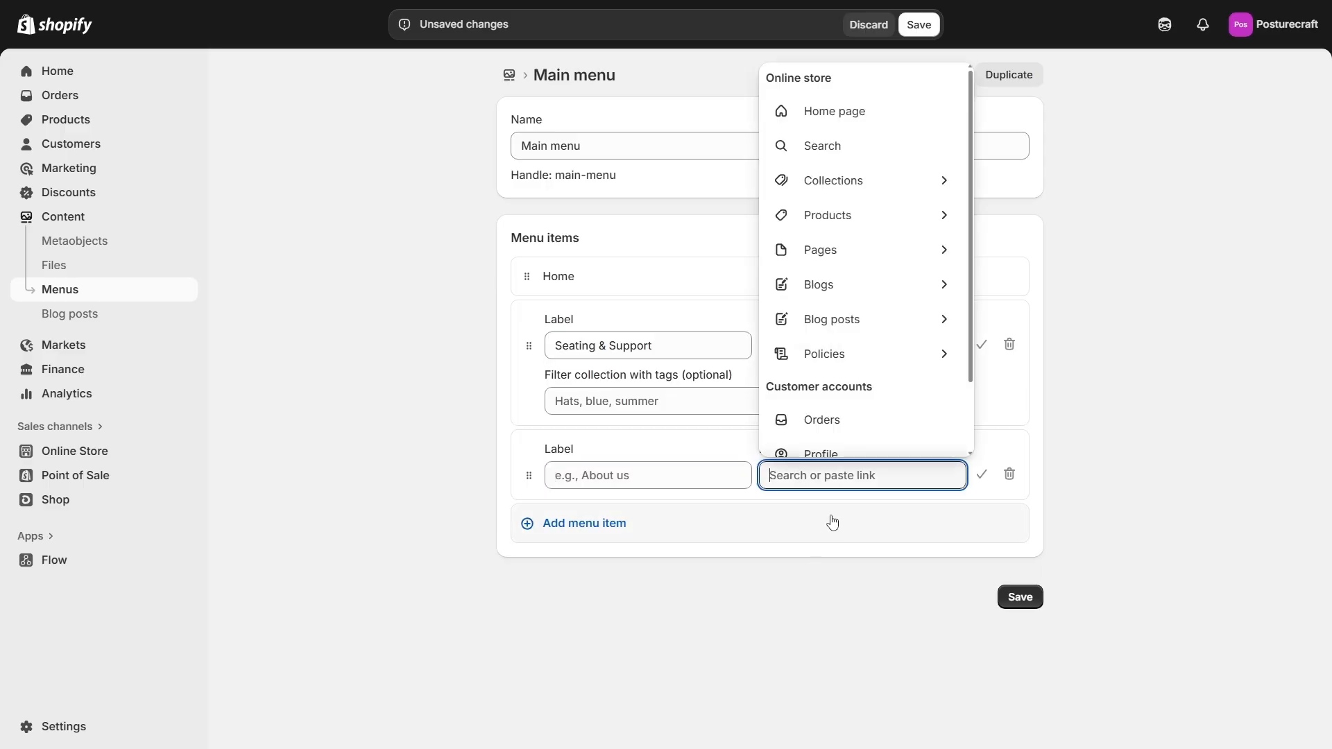
pyautogui.click(848, 185)
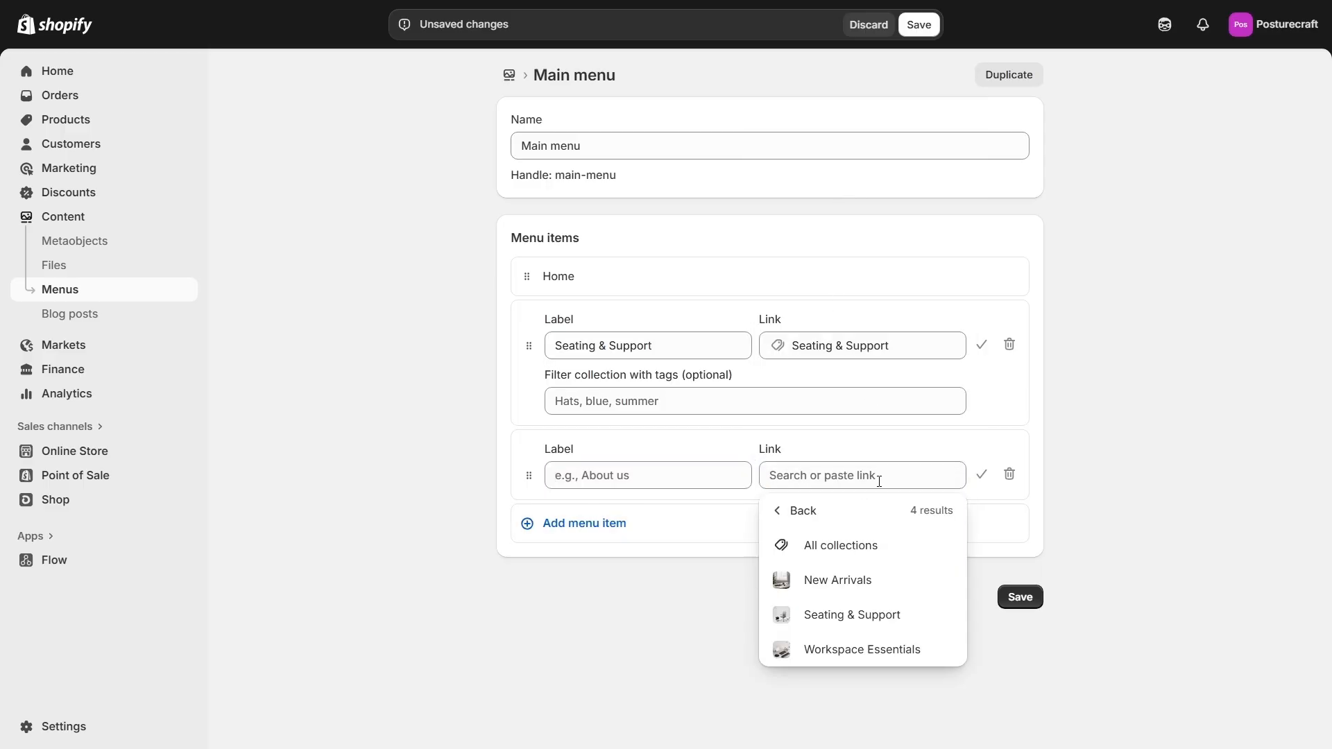
pyautogui.click(879, 651)
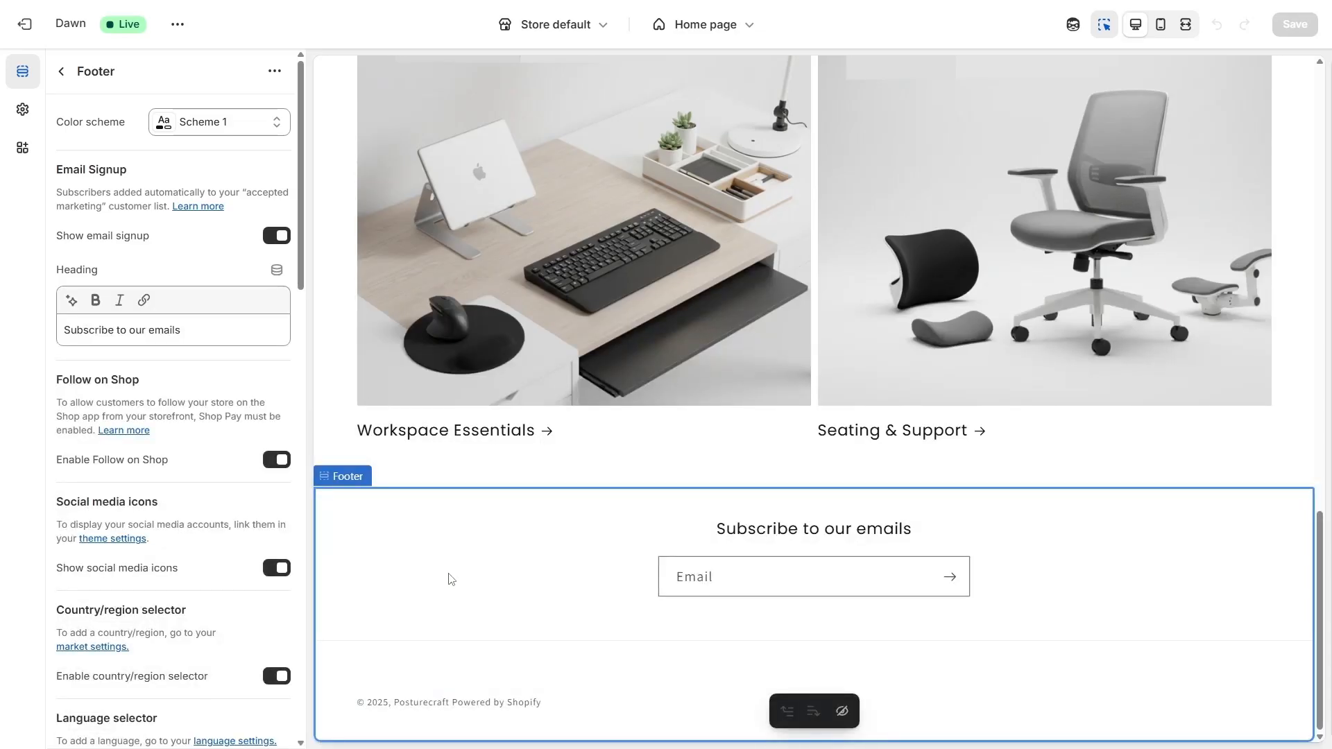
# Step: Turn off the email signup in the home page's footer section
pyautogui.click(436, 561)
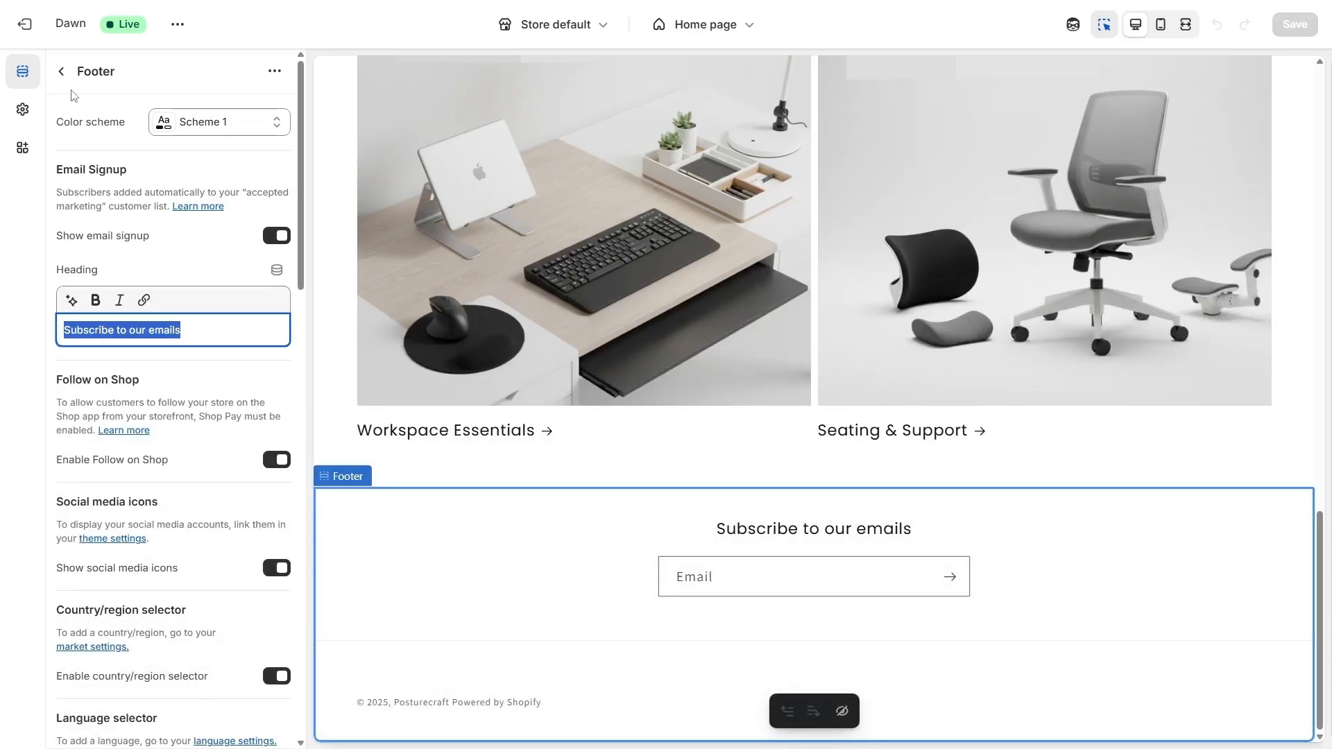
pyautogui.click(62, 72)
pyautogui.click(155, 431)
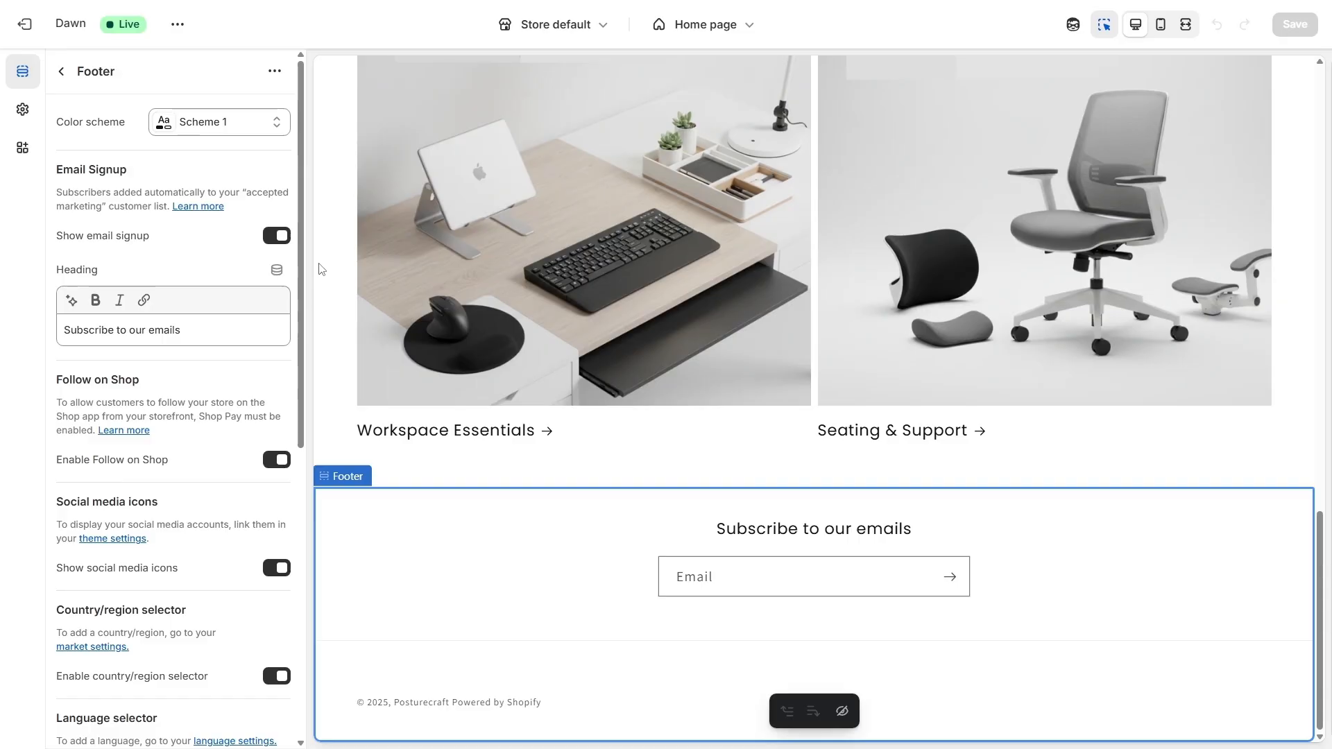
pyautogui.click(283, 240)
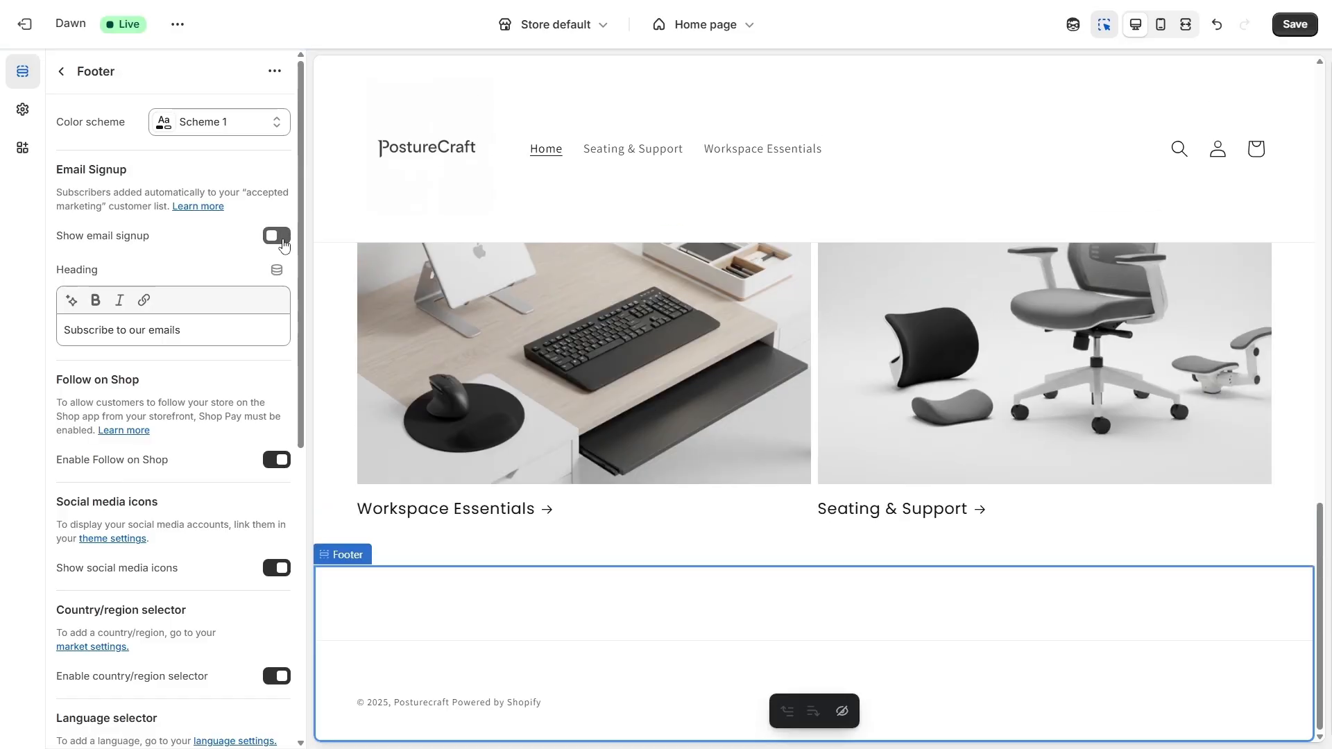
# Step: Open the theme settings group at the end of the footer section's options
pyautogui.scroll(-5, 214, 307)
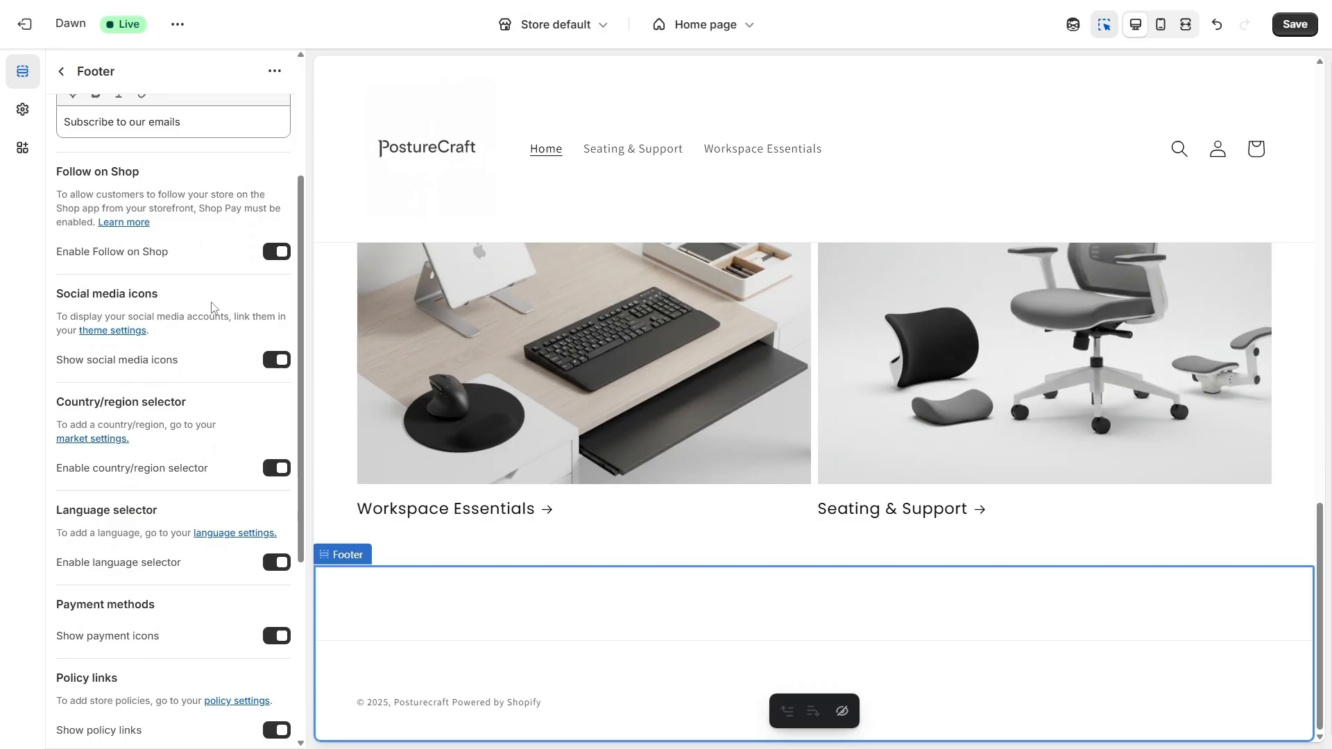
pyautogui.scroll(-1, 215, 308)
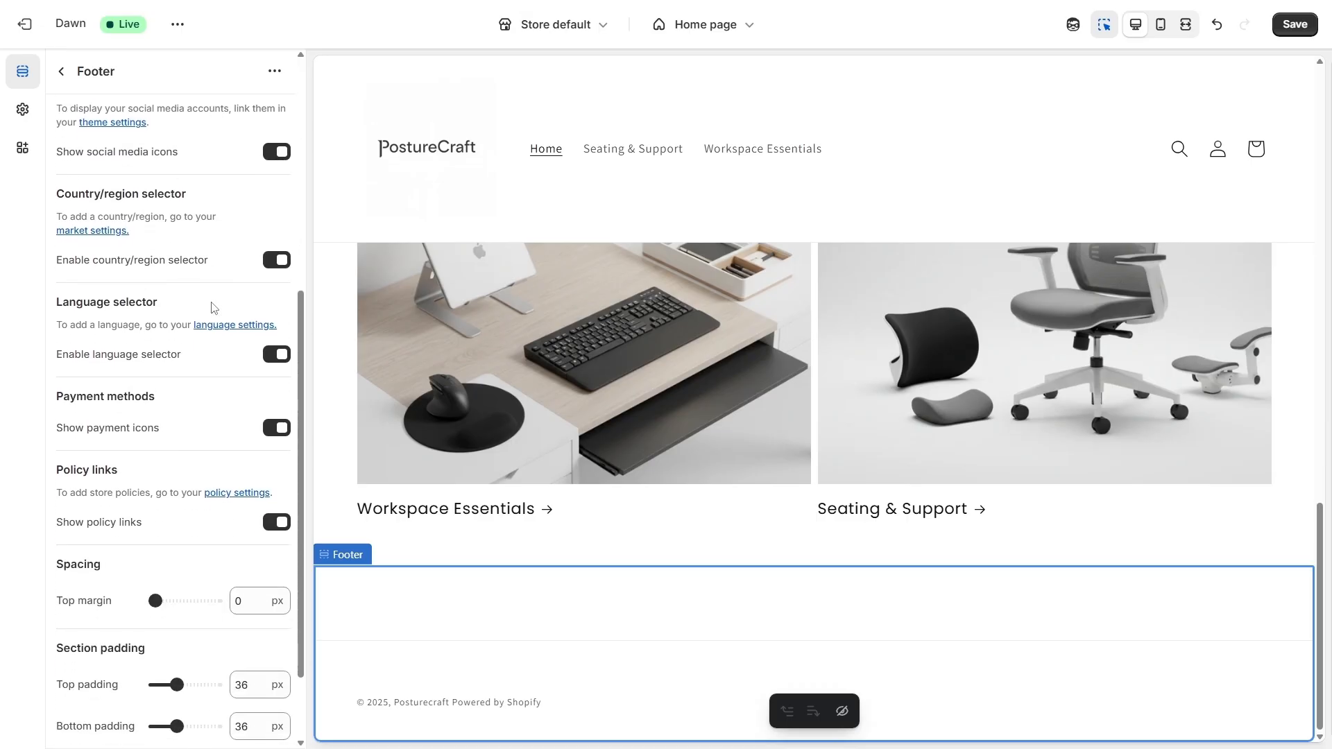
pyautogui.scroll(-2, 214, 307)
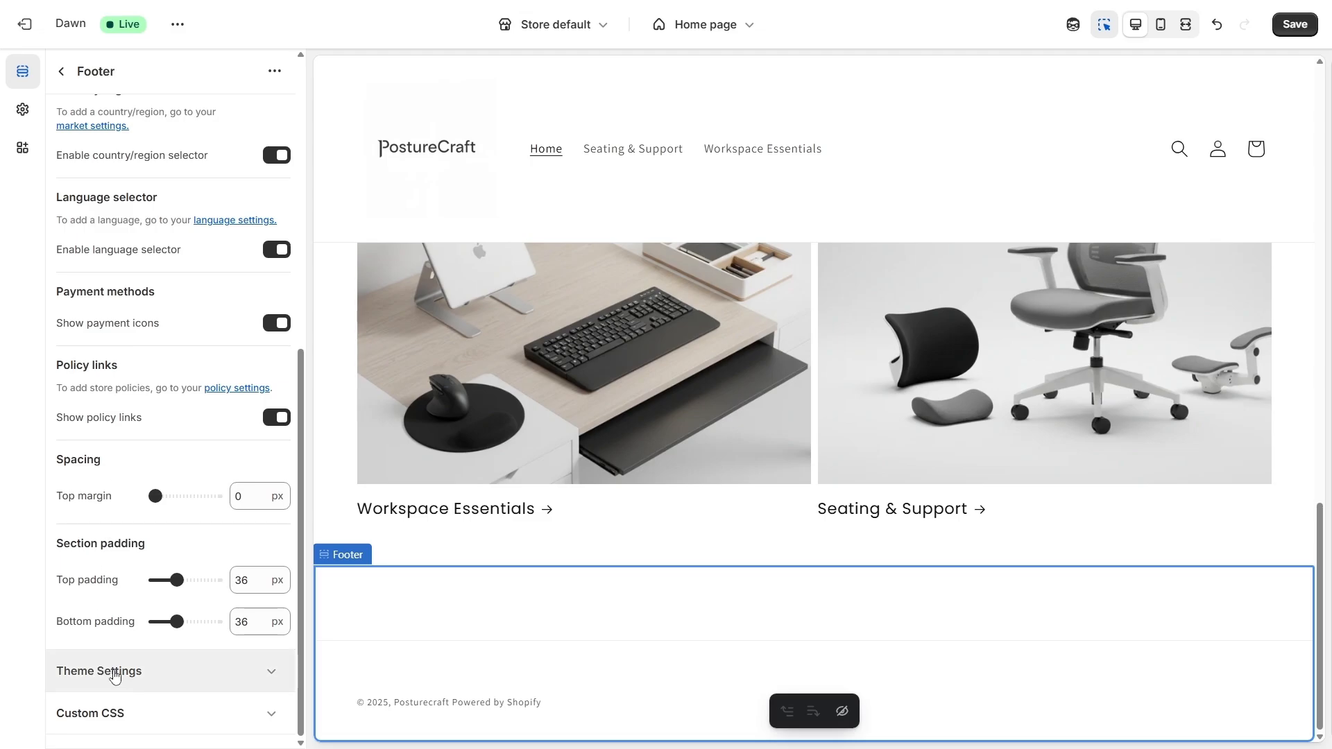
pyautogui.click(118, 678)
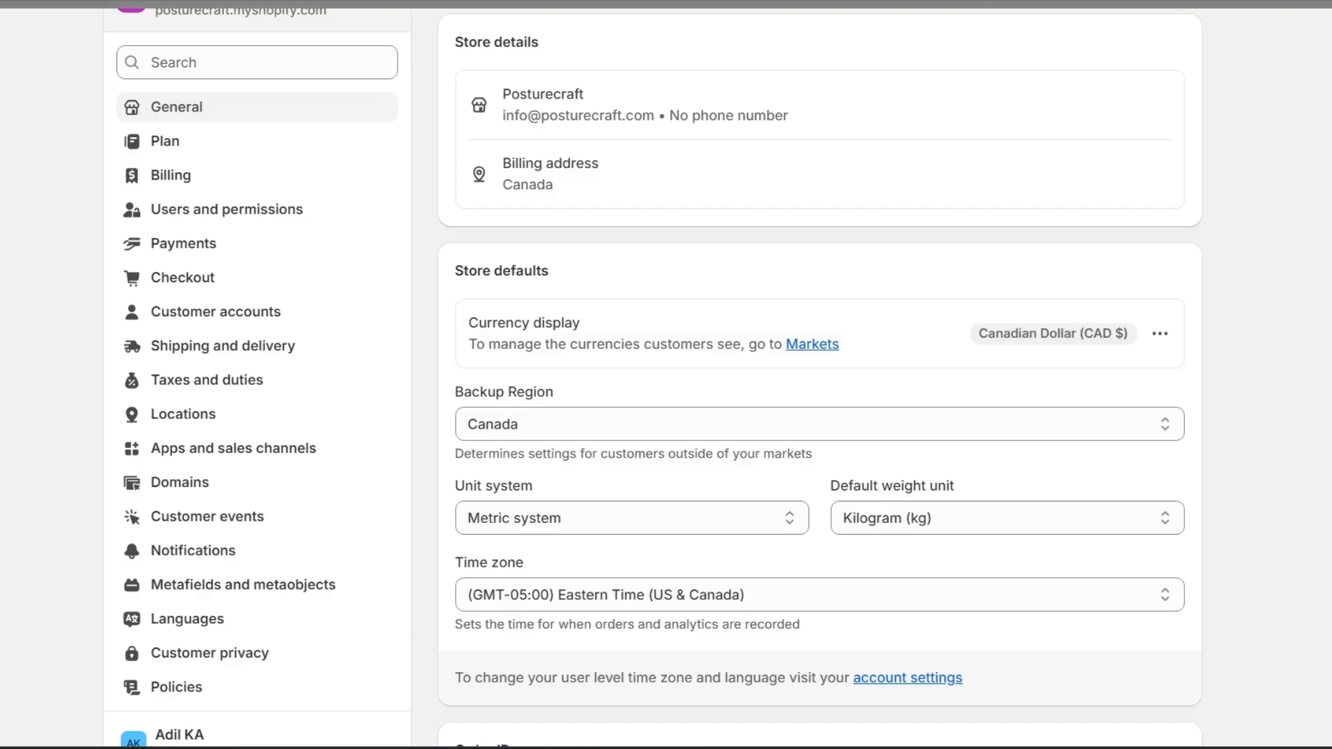
# Step: Open the store's policy settings and insert the template text into the return and refund policy
pyautogui.click(165, 689)
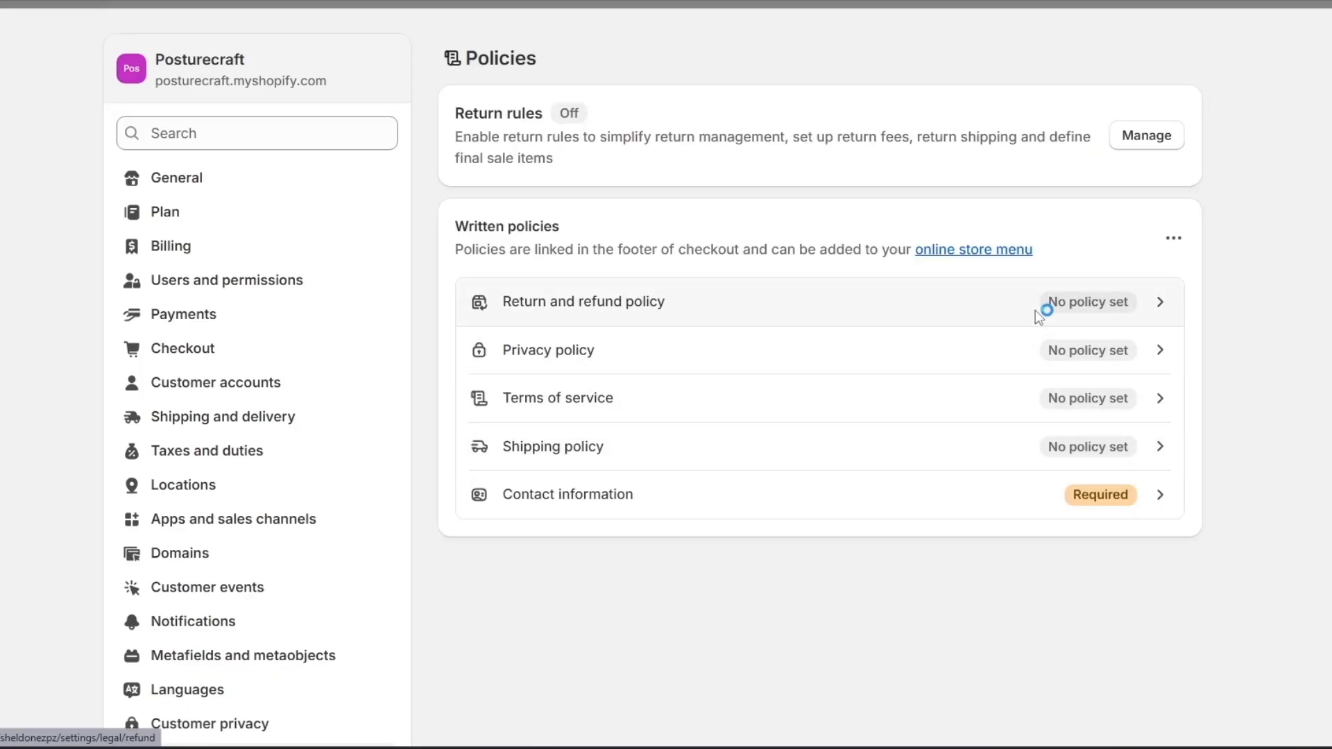
pyautogui.click(1038, 315)
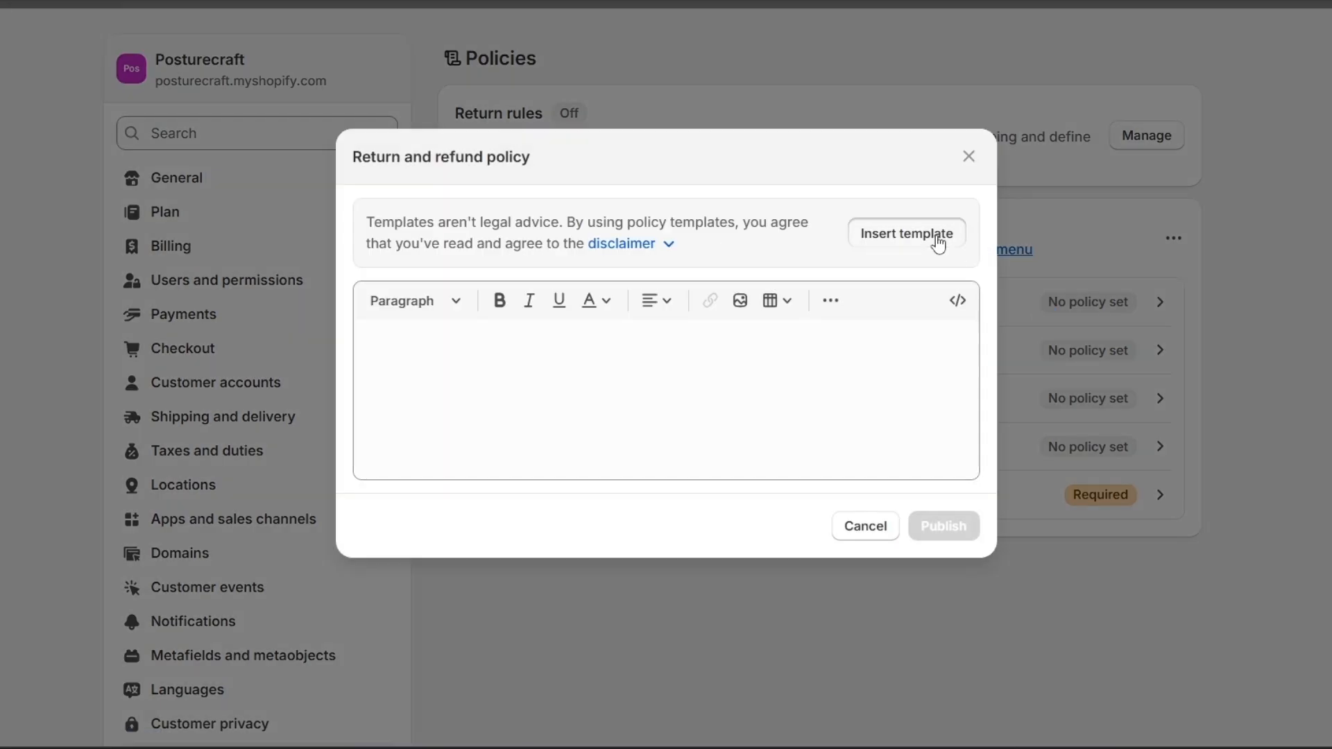
pyautogui.click(938, 241)
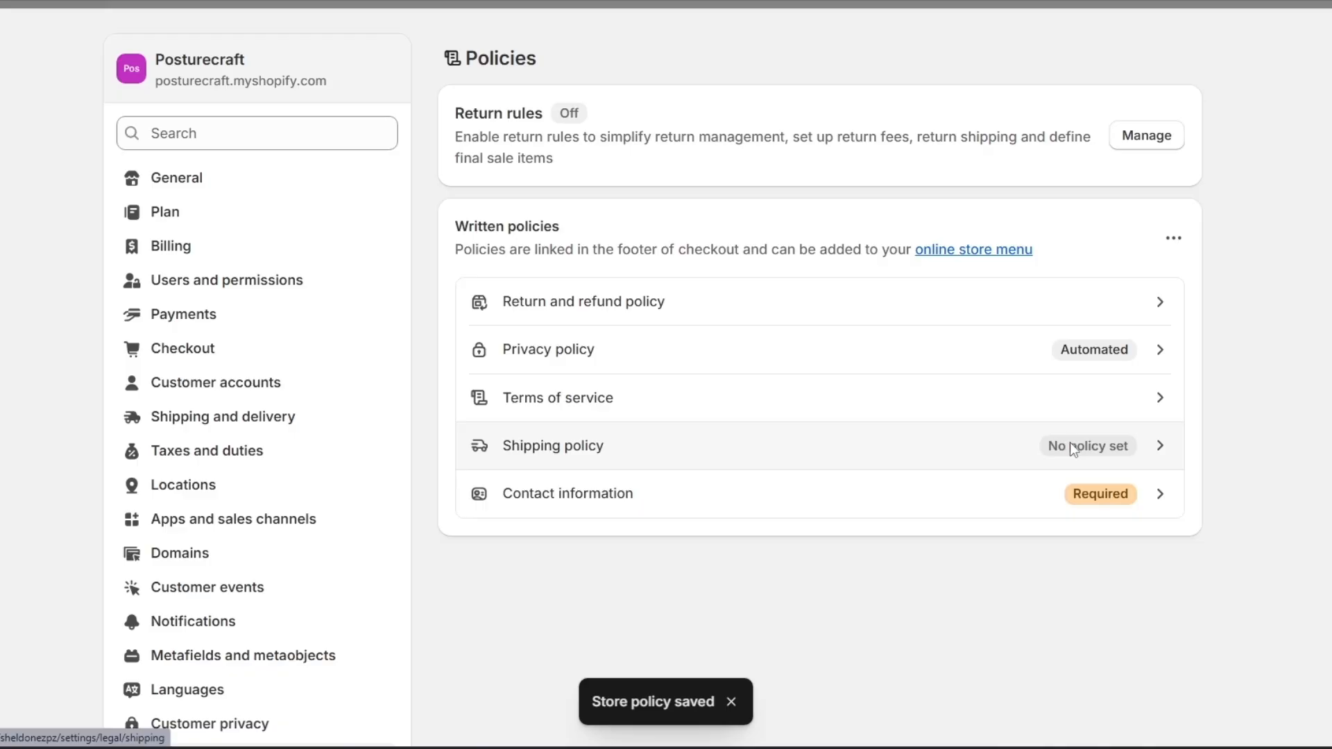
# Step: Paste the prepared PostureCraft shipping policy text into the shipping policy, review it and publish it
pyautogui.click(1070, 443)
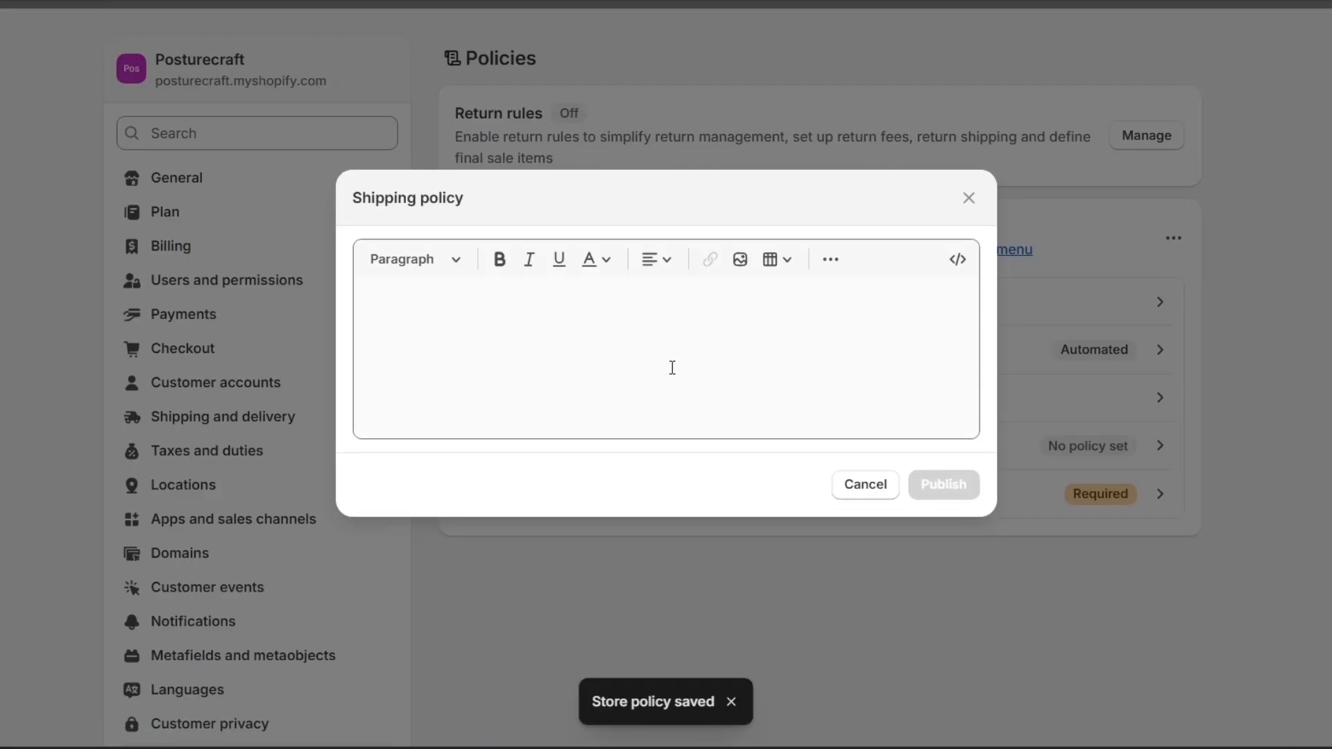
pyautogui.click(579, 328)
pyautogui.hotkey('ctrl', 'v')
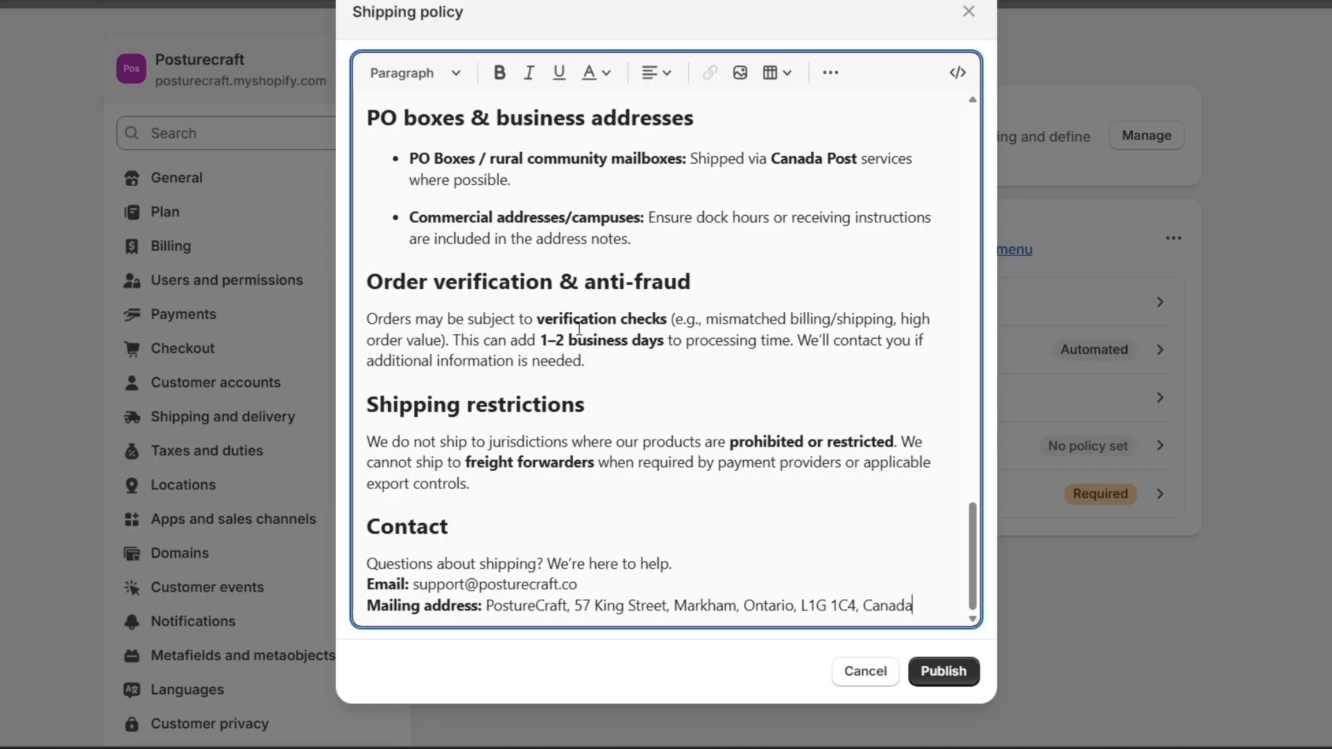
pyautogui.scroll(15, 580, 328)
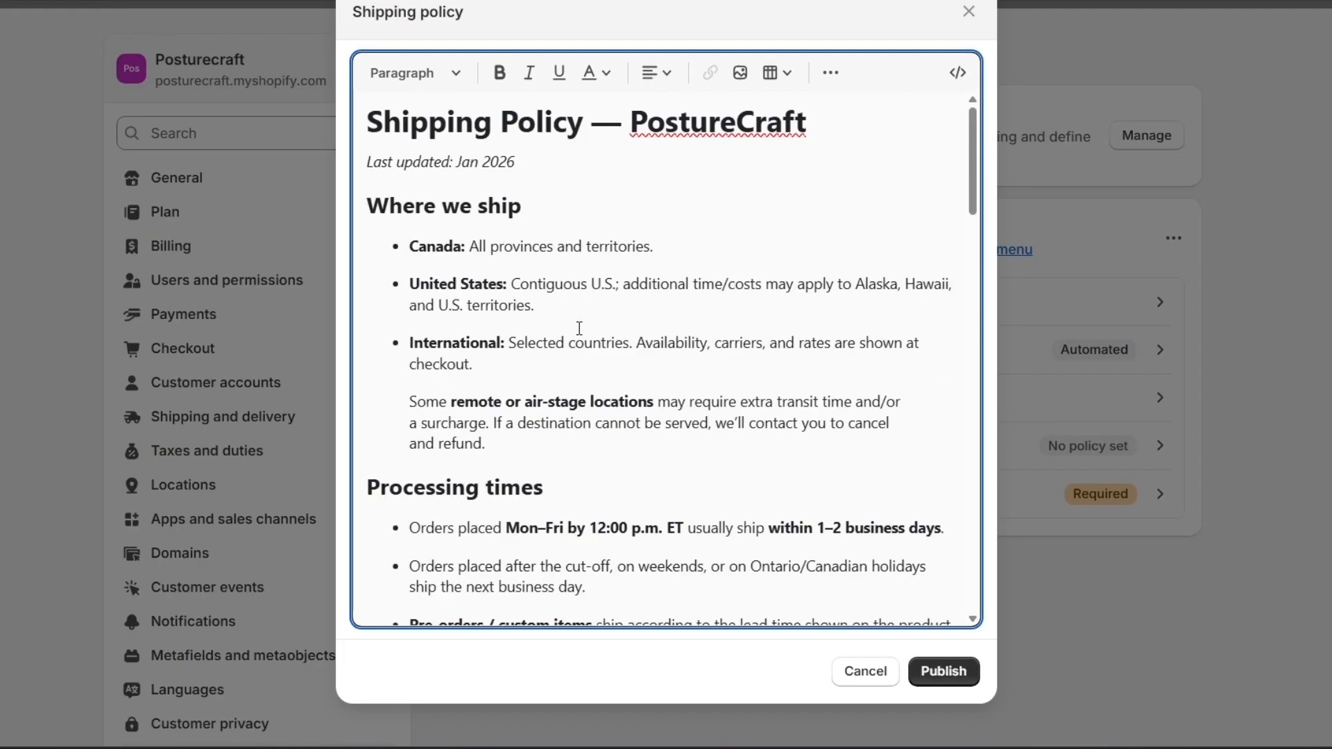
pyautogui.scroll(-20, 580, 328)
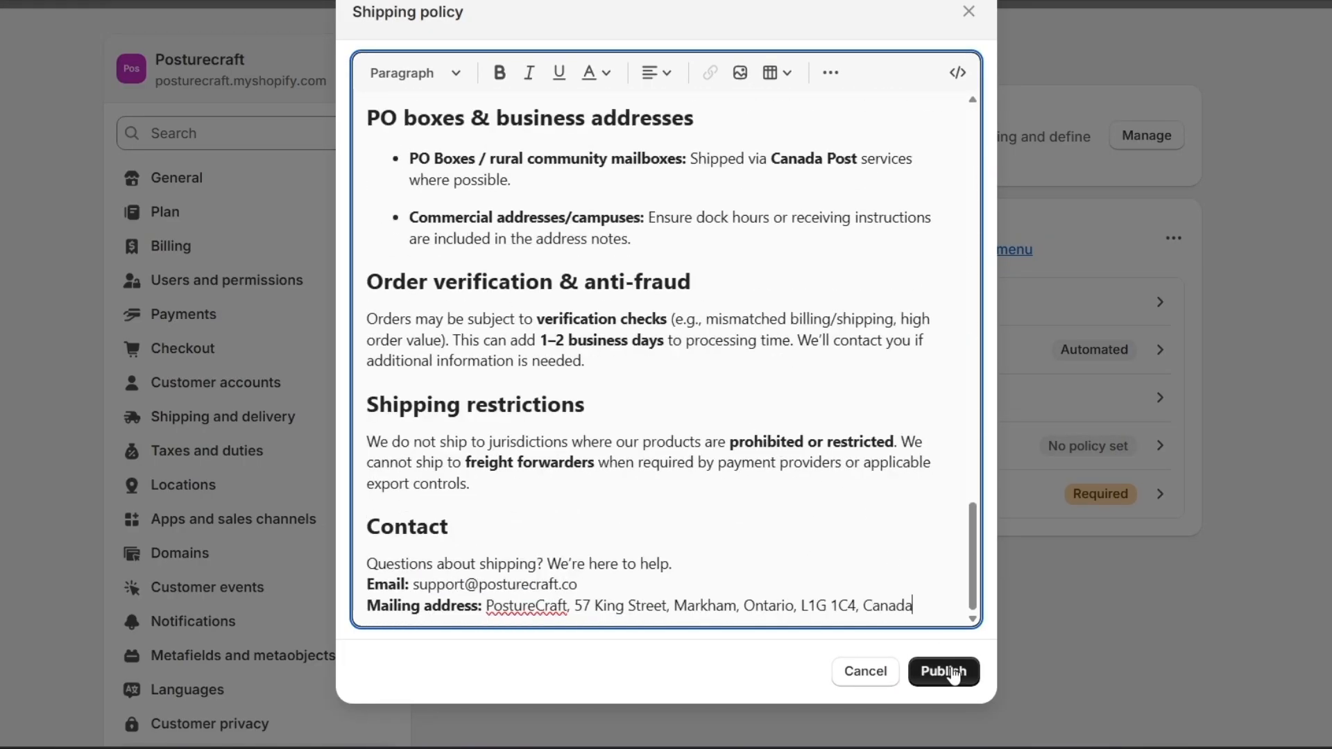
pyautogui.click(953, 674)
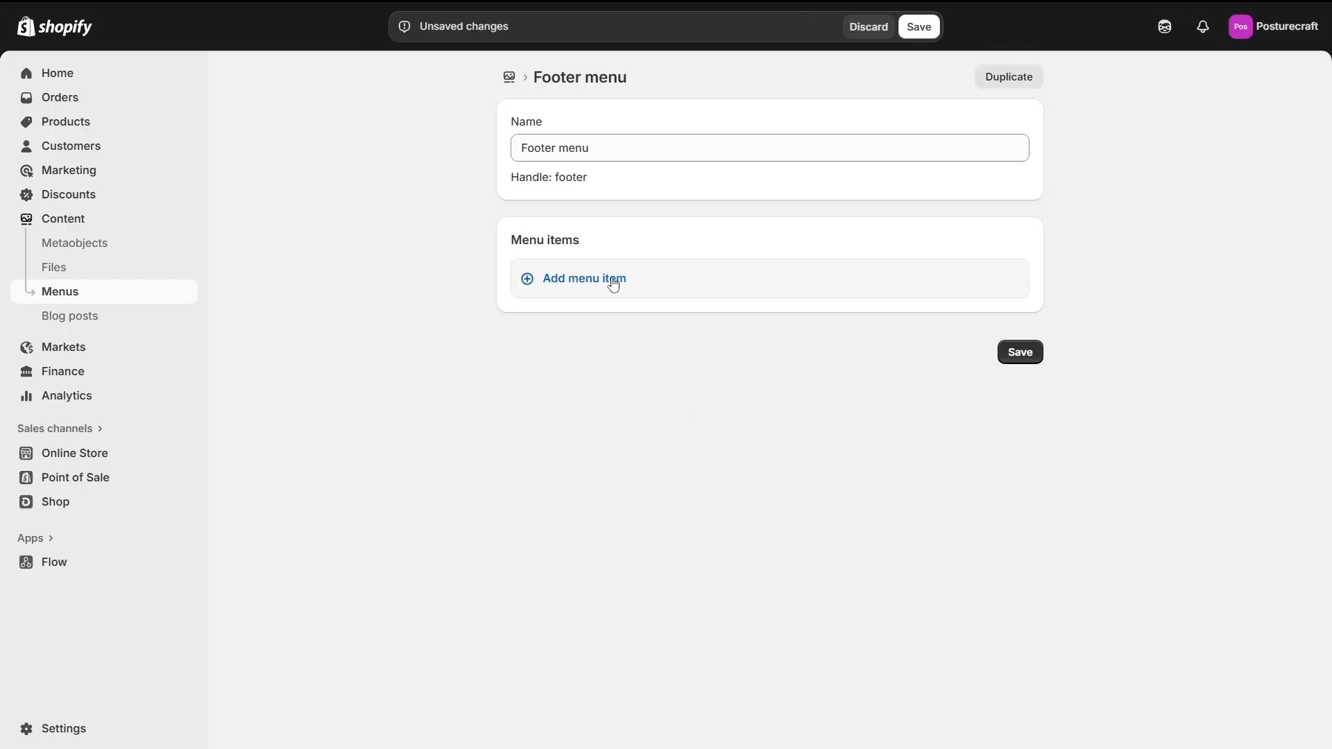
# Step: Add footer menu items for Contact Us, Privacy Policy, Refund Policy, Shipping Policy and Terms of Service, linked to their policies, and save
pyautogui.click(613, 279)
pyautogui.click(808, 307)
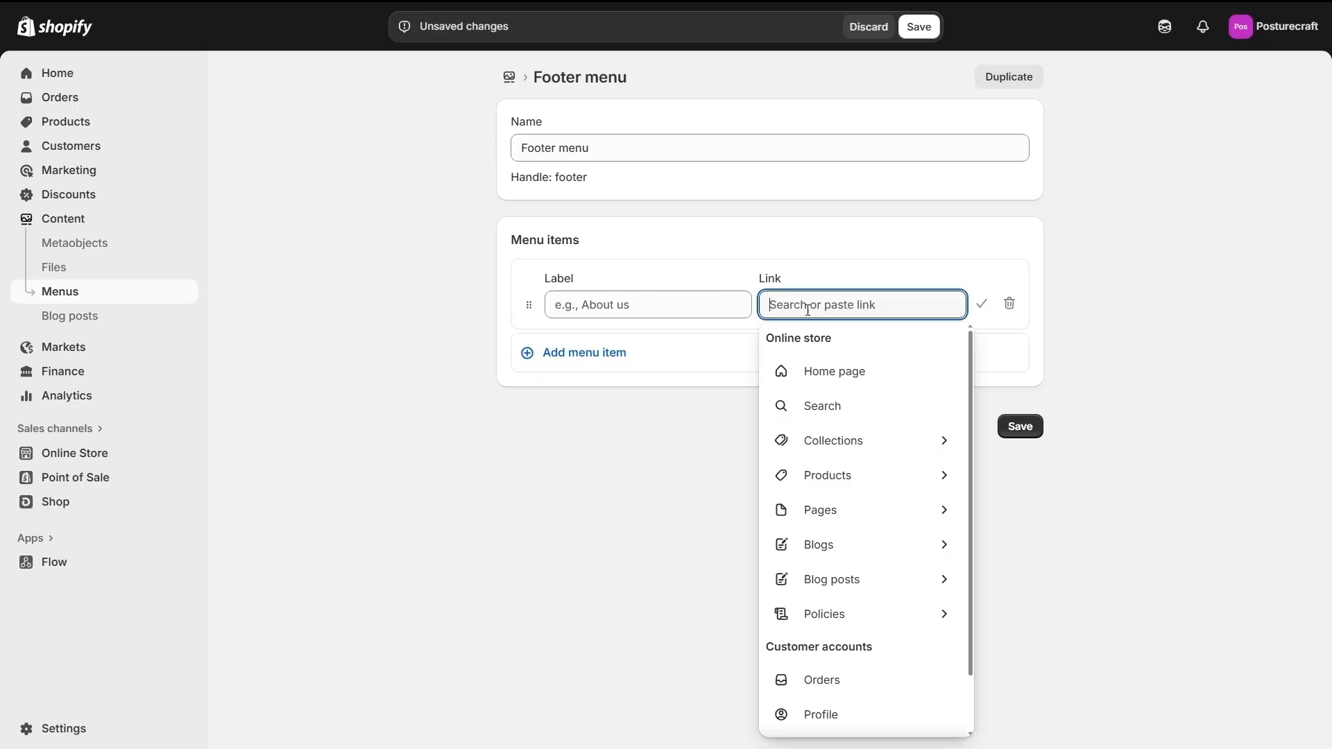
pyautogui.click(864, 616)
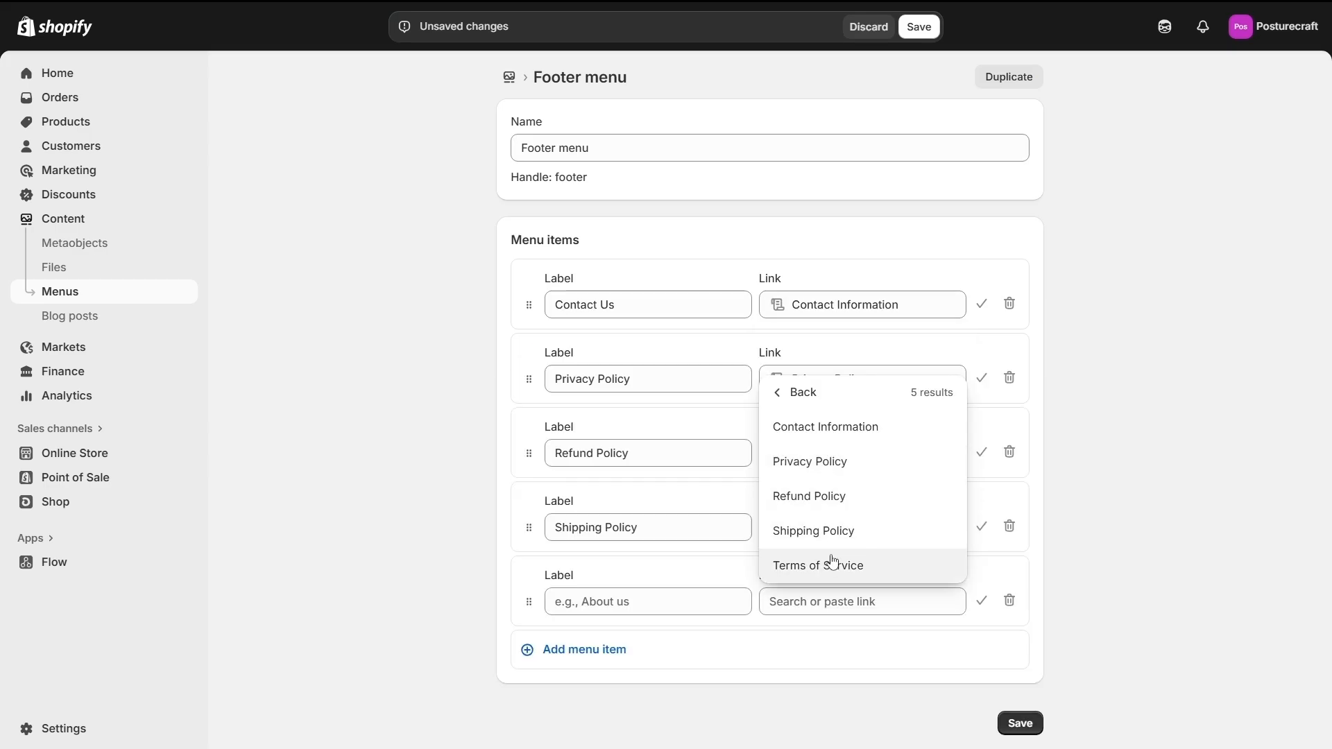
pyautogui.click(827, 562)
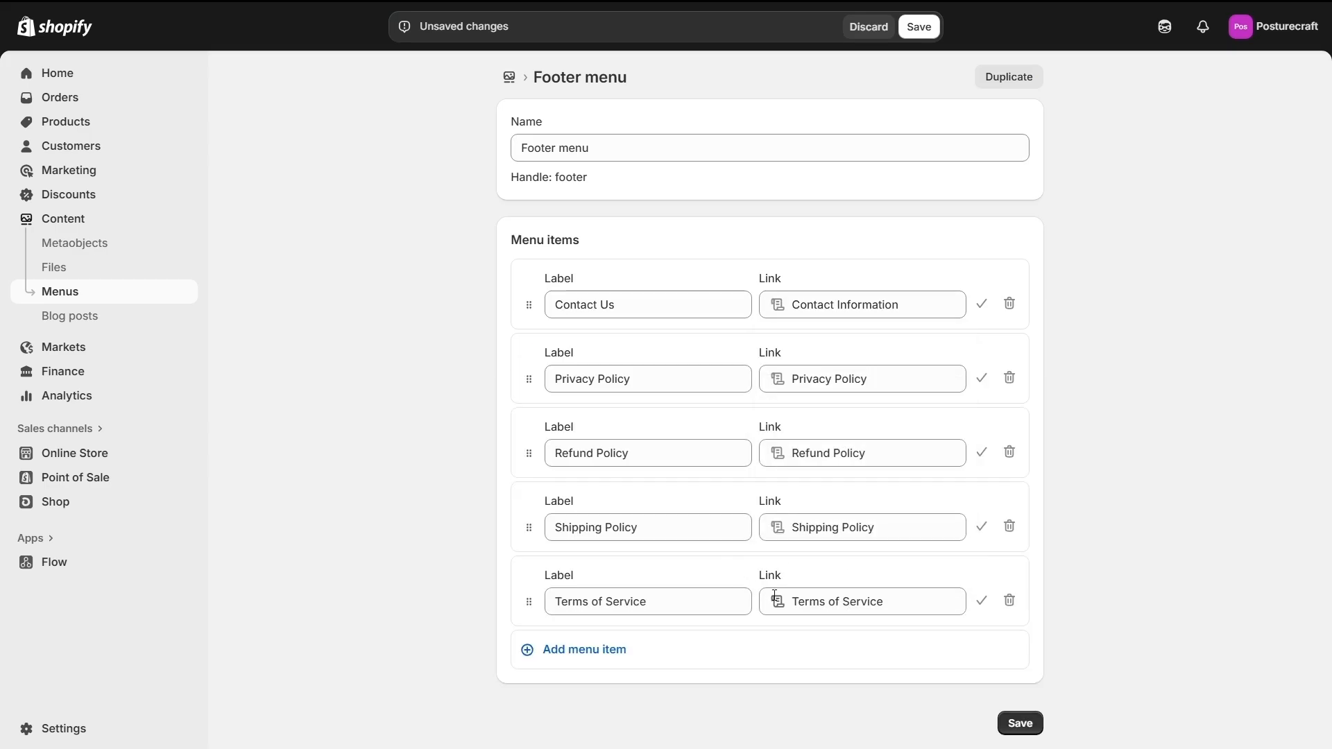
pyautogui.click(1020, 723)
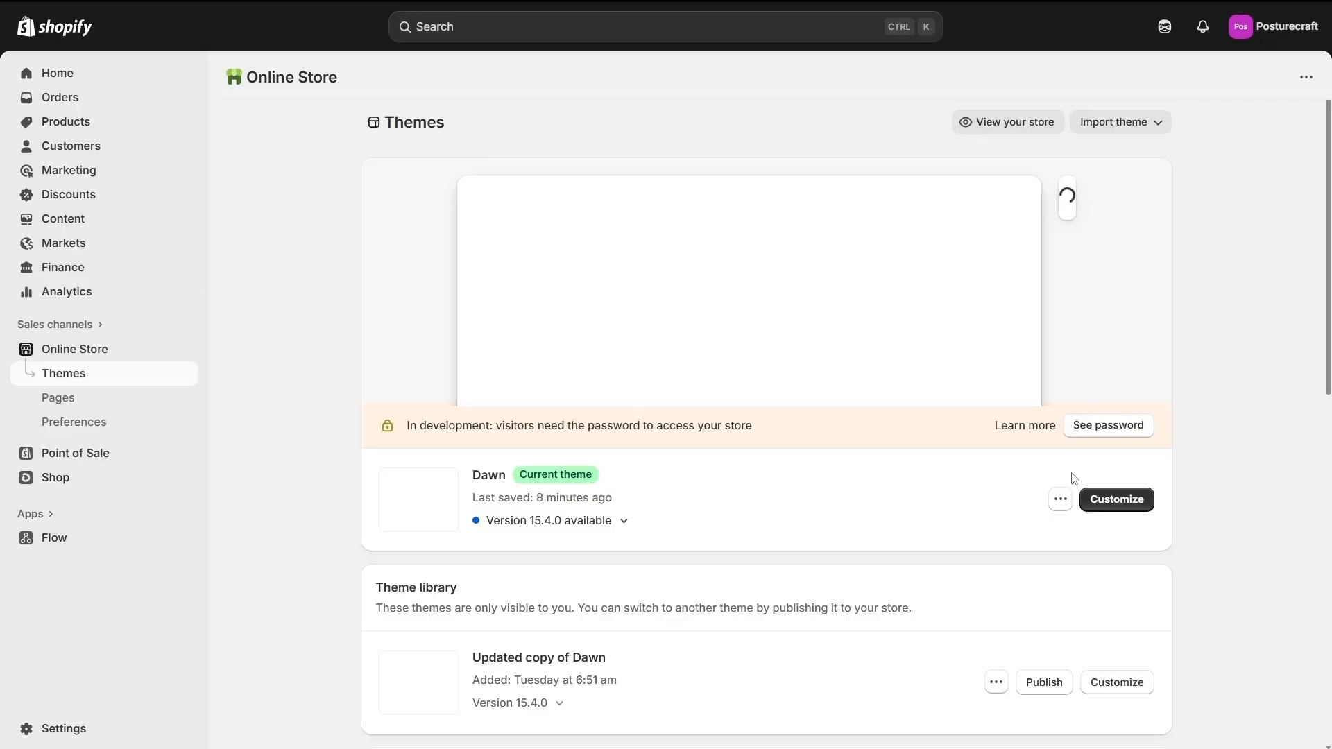
# Step: Customize the Dawn theme's footer by adding a Menu block and hiding the policy links, and save the theme
pyautogui.click(1114, 498)
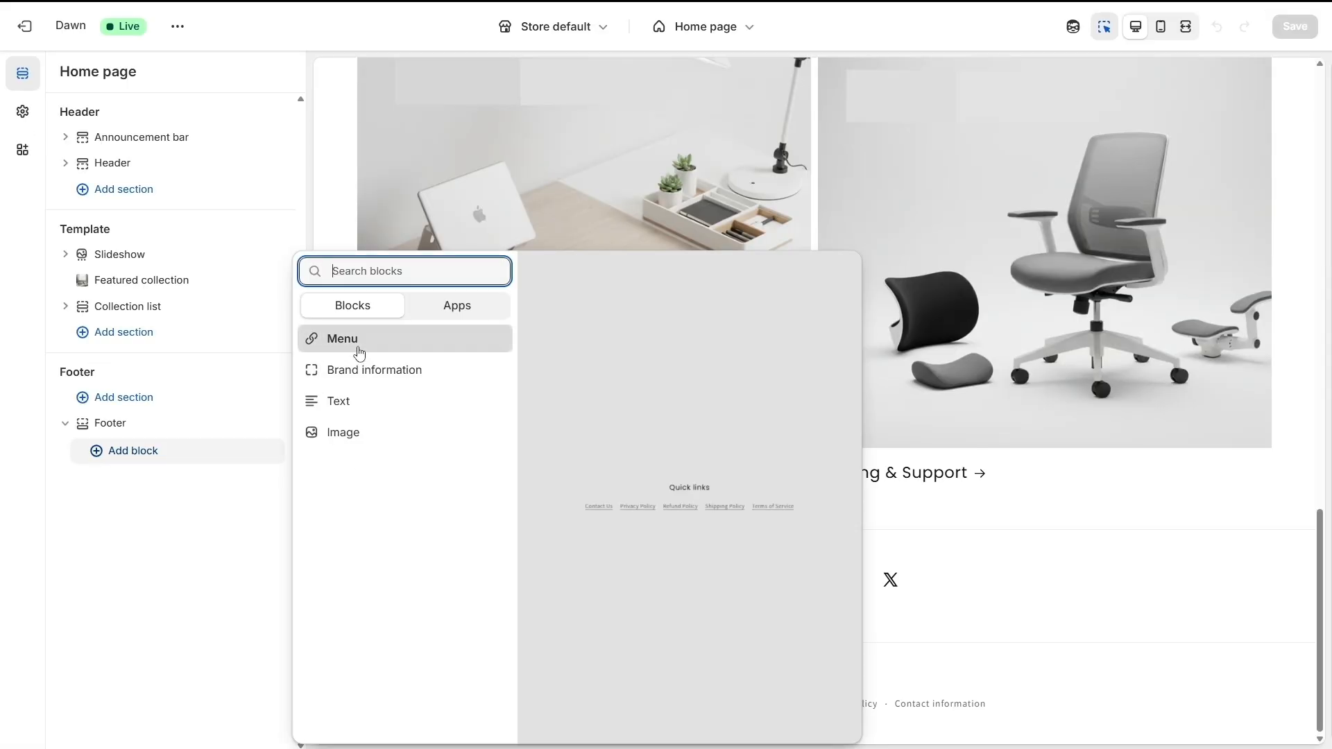
pyautogui.click(351, 344)
pyautogui.scroll(-5, 201, 548)
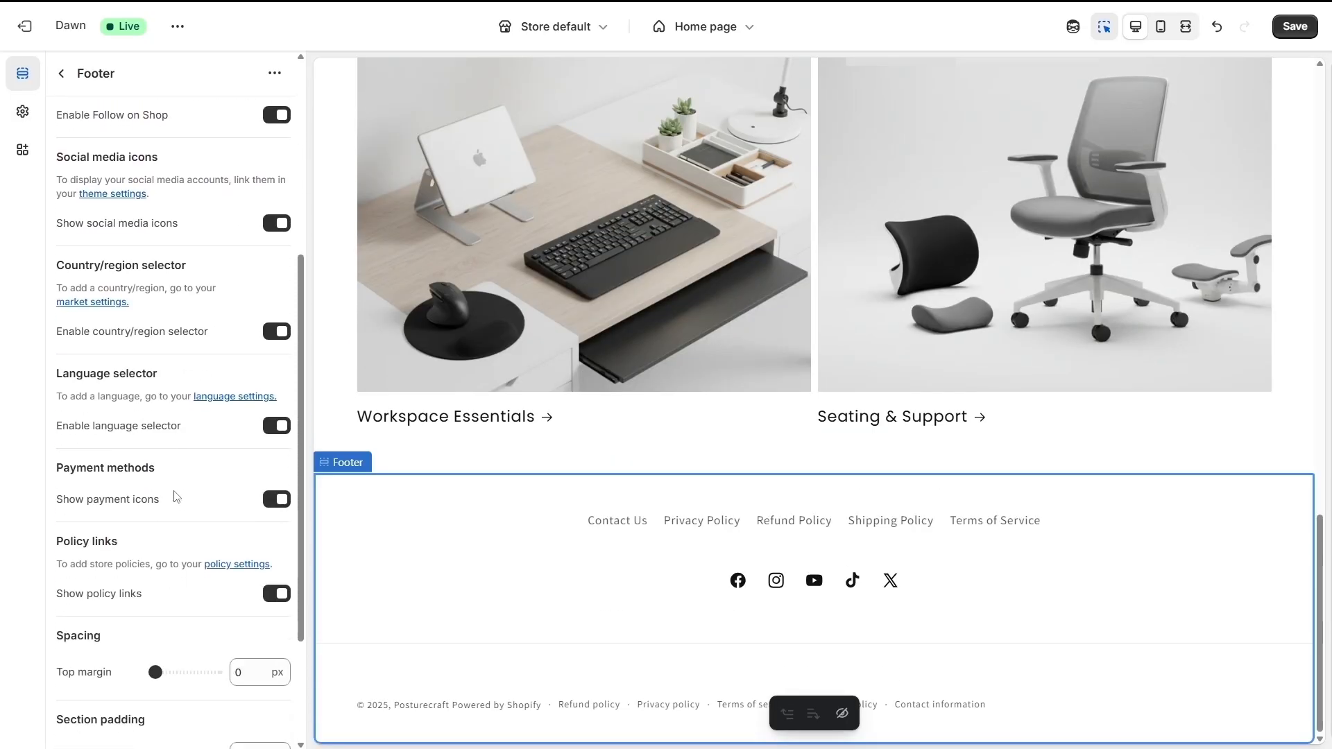
pyautogui.click(277, 525)
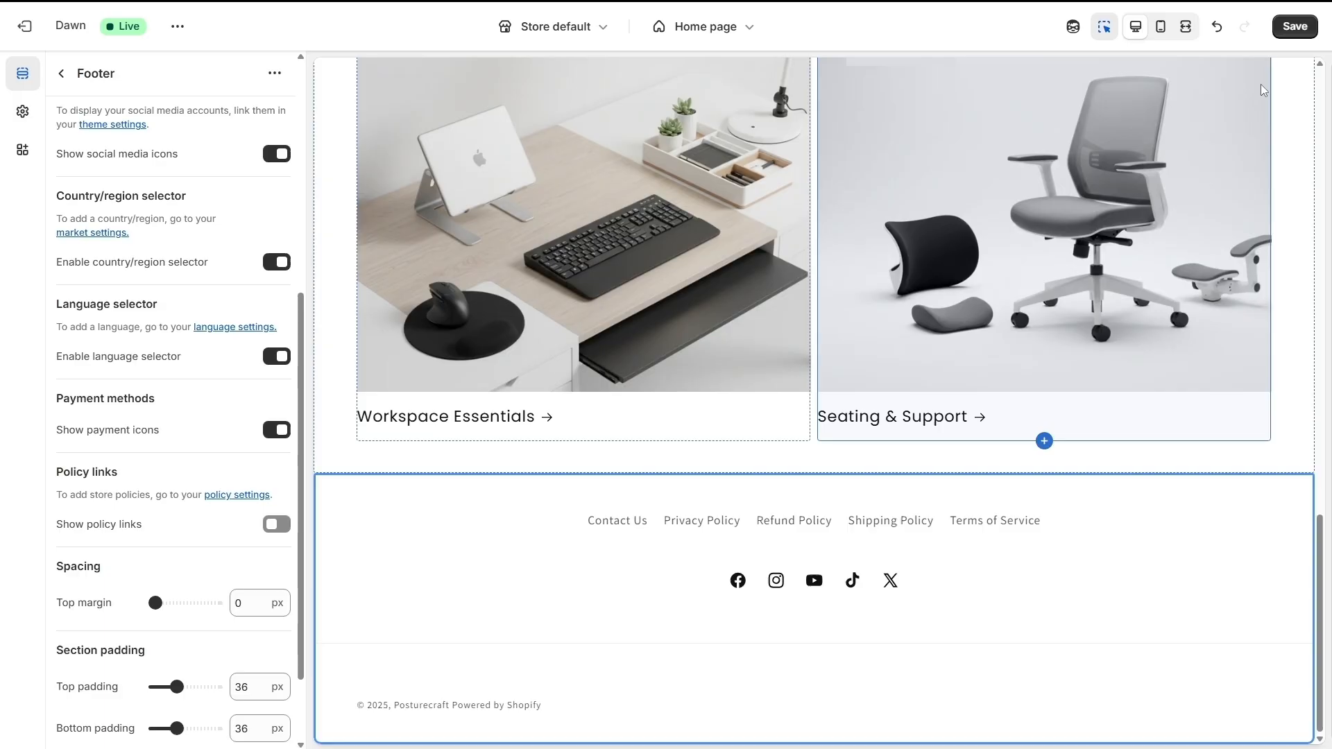
pyautogui.click(1295, 26)
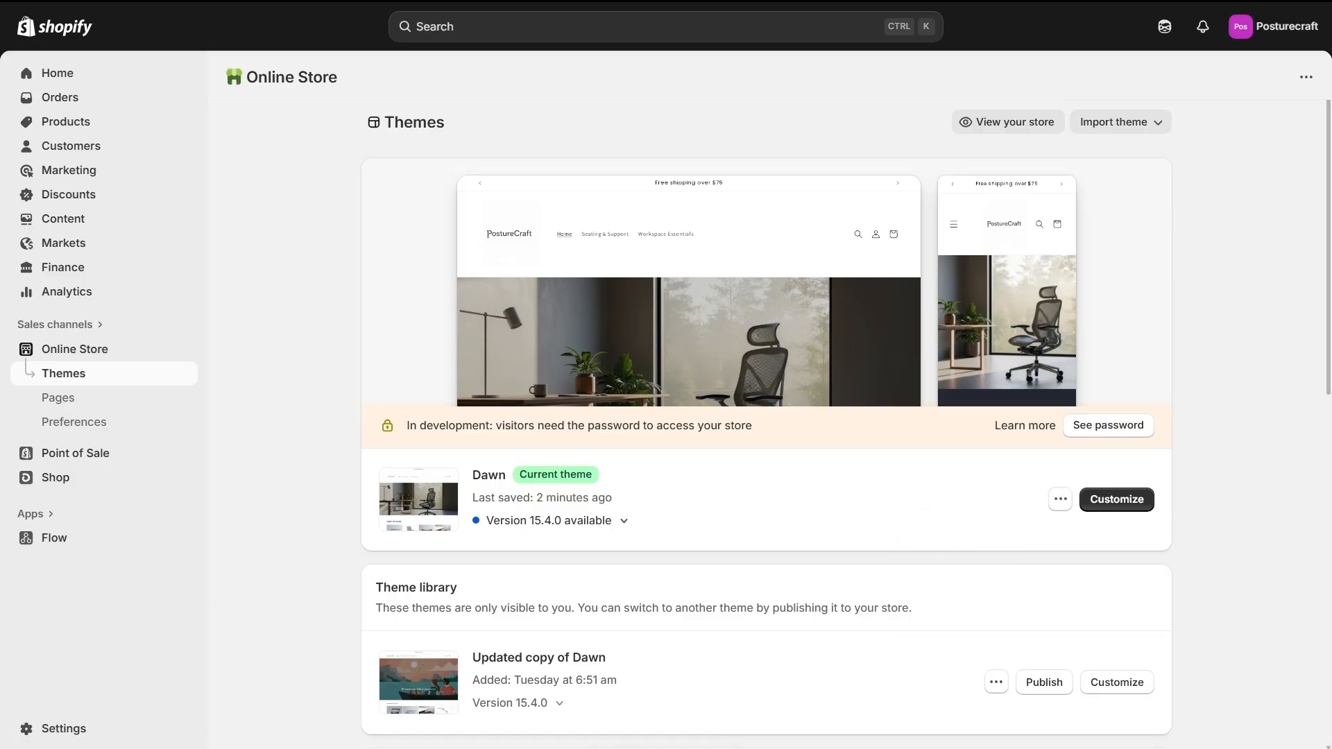
# Step: Search the Dawn theme's default content for "links", override the "Powered by shopify" text and check the footer in the theme editor
pyautogui.click(1060, 499)
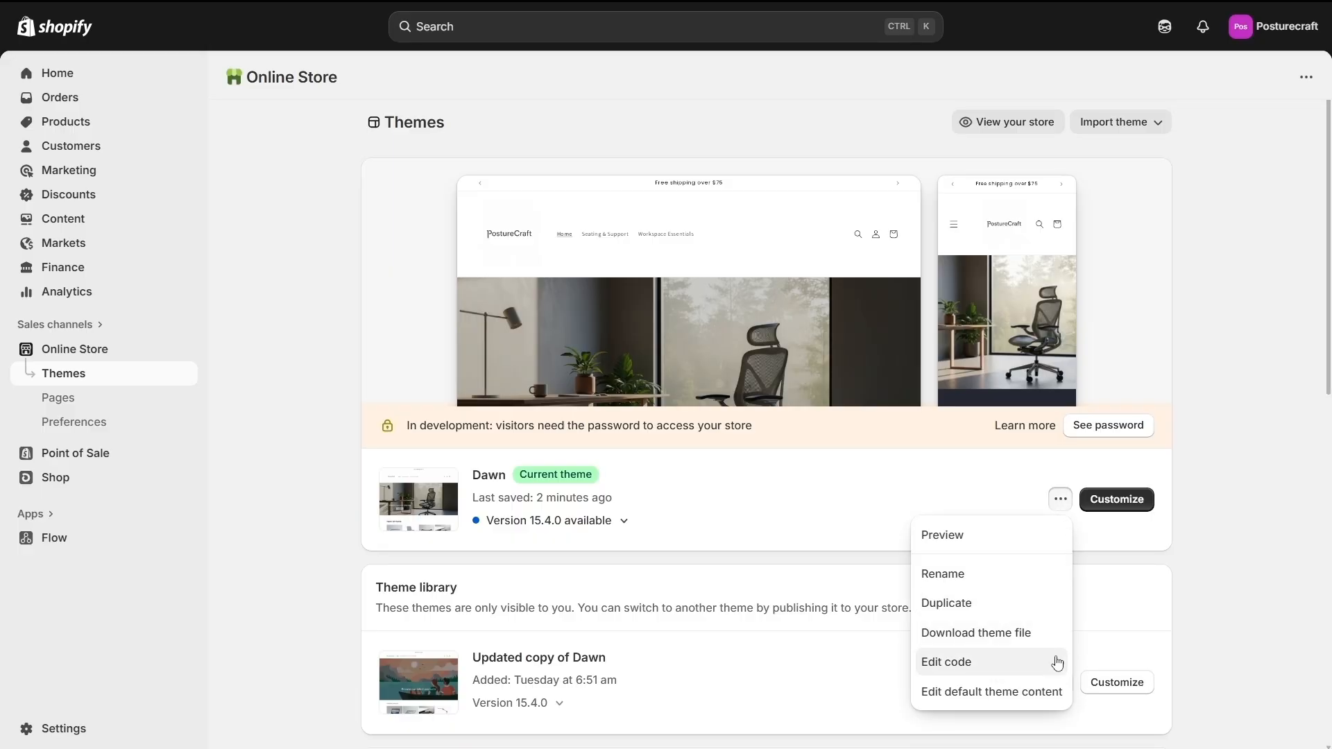
pyautogui.click(1044, 690)
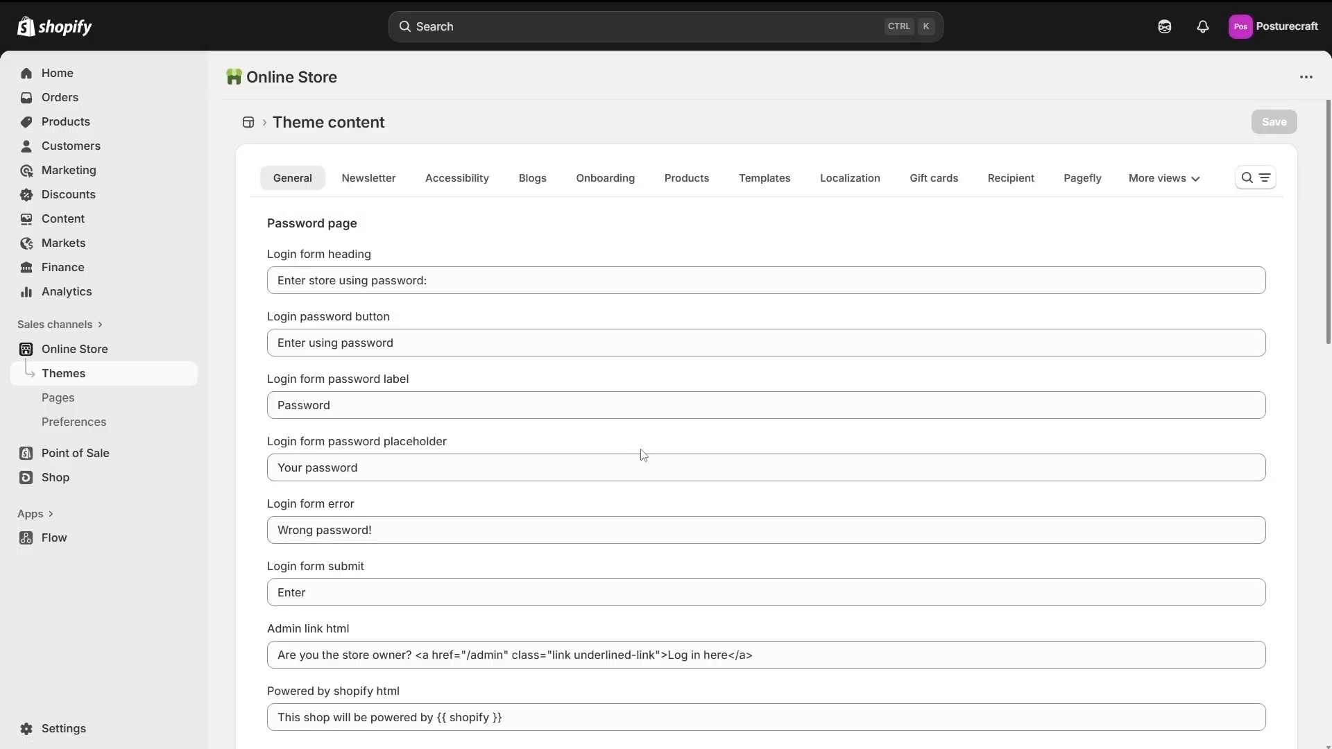
pyautogui.click(1253, 178)
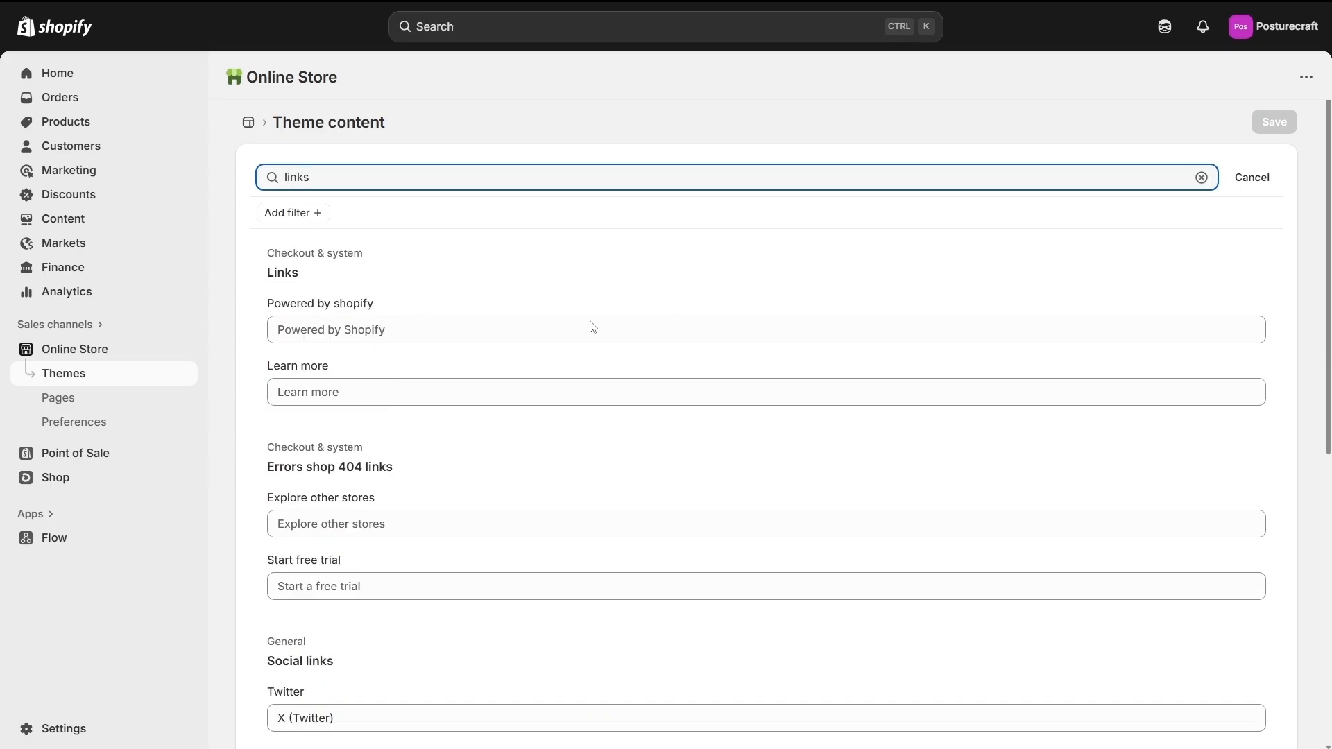
pyautogui.click(342, 330)
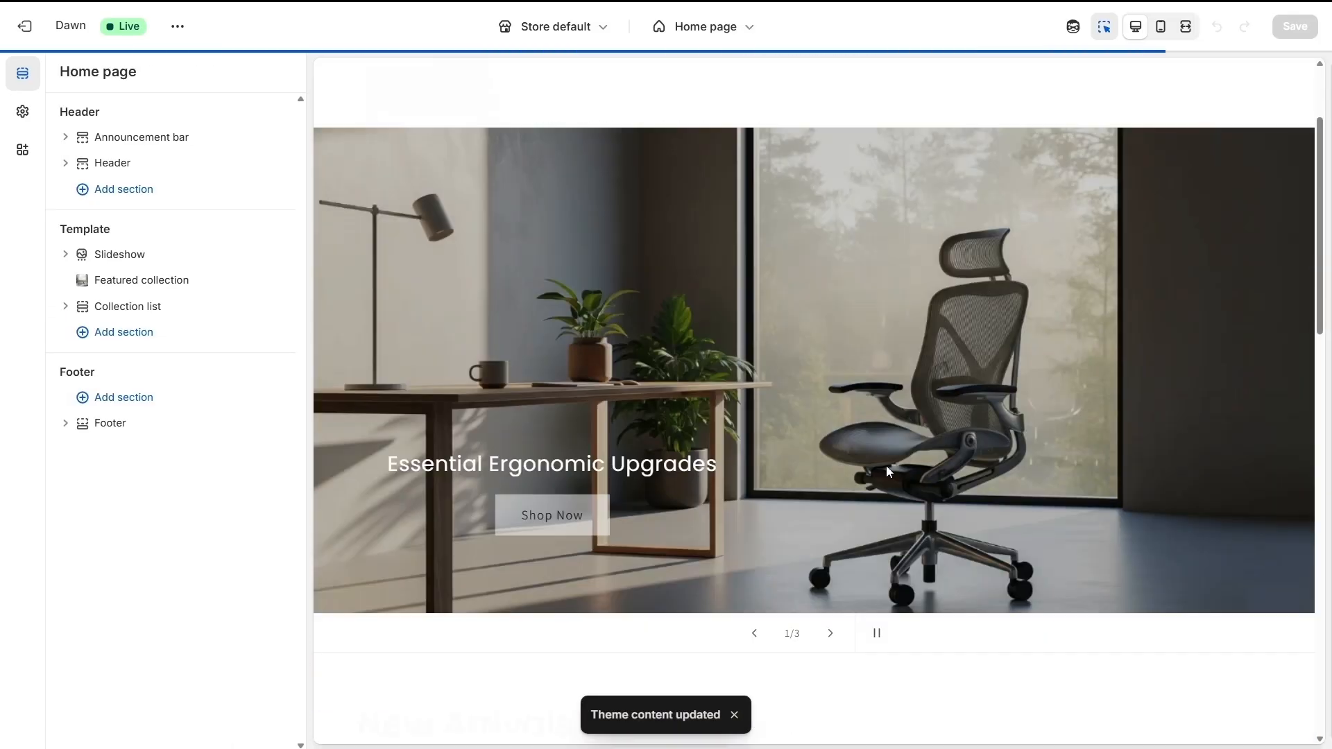
pyautogui.scroll(-8, 886, 465)
pyautogui.scroll(-10, 885, 465)
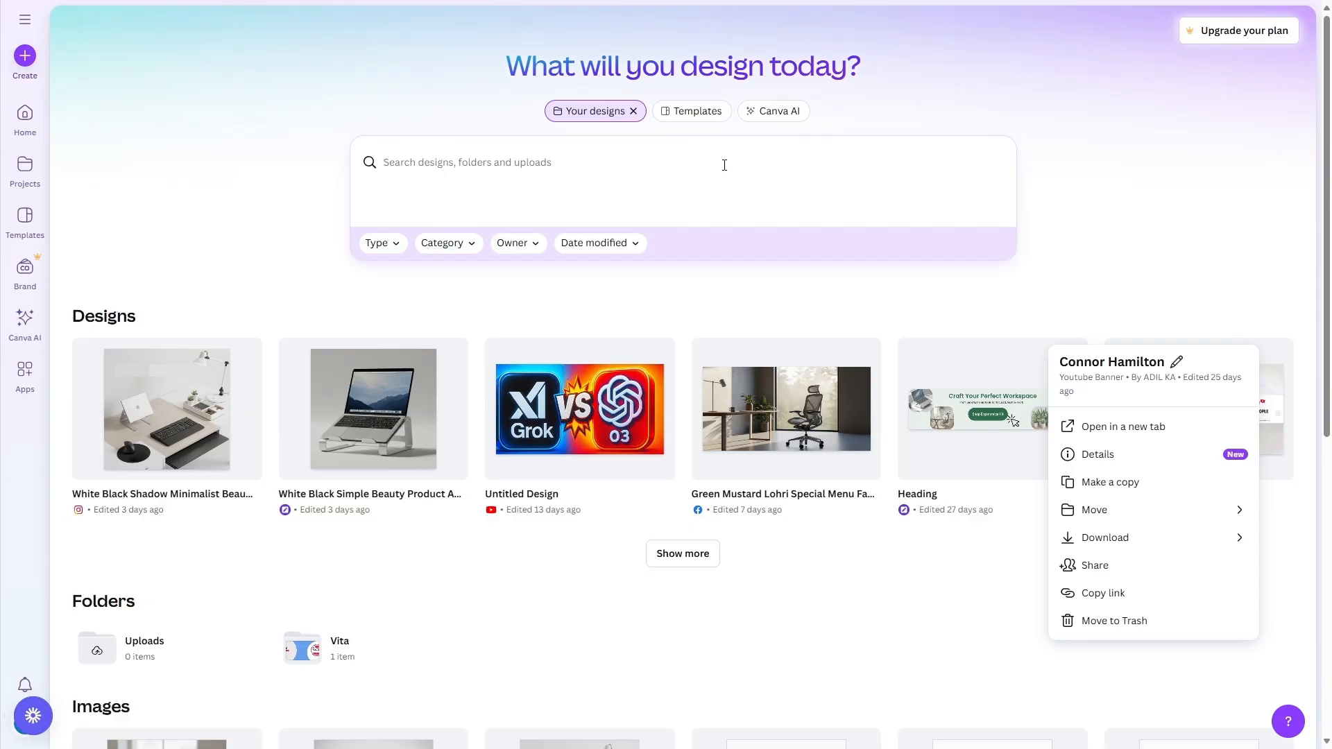
# Step: Switch to Canva and have Canva AI generate a clean, modern, text-based PostureCraft logo with minimalist typography, balanced spacing and no icons
pyautogui.click(768, 110)
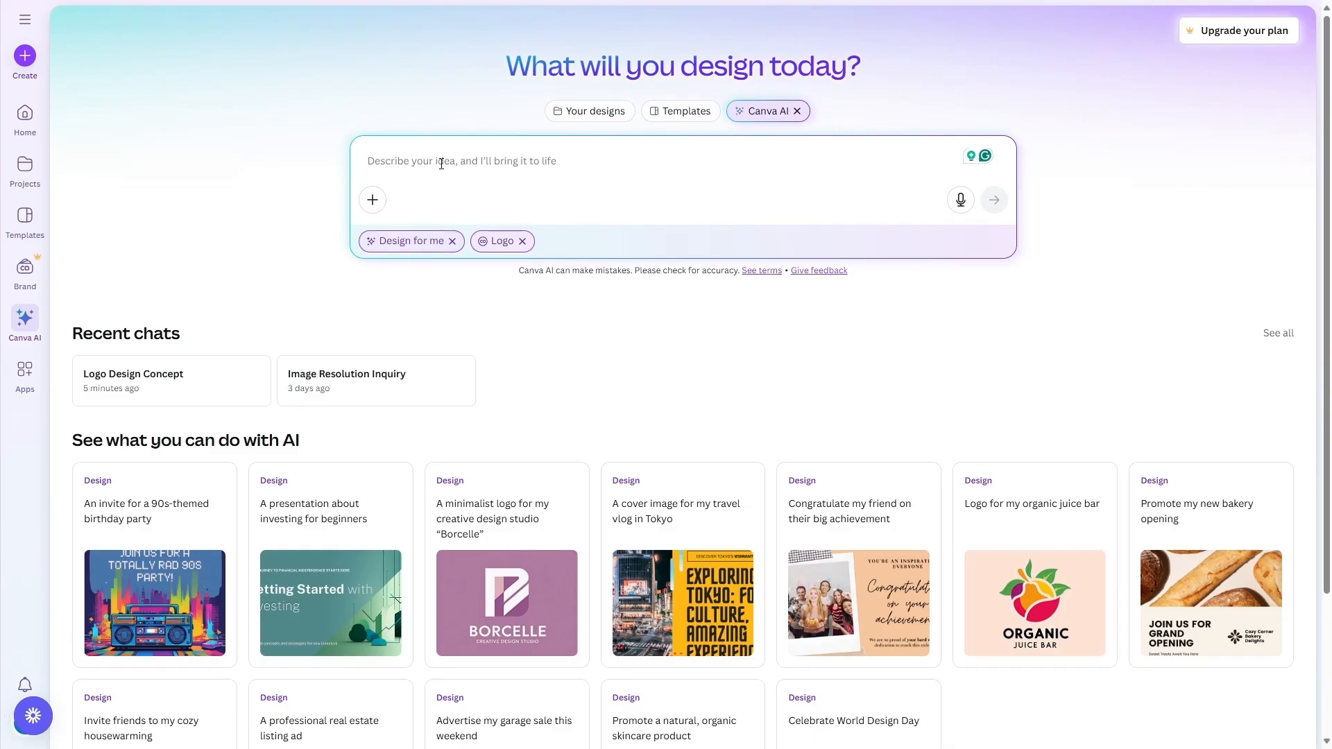
pyautogui.write('"Design a clean, modern, text-based logo for my brand called \'PostureCraft\'. The logo should convey professionalism, wellness, and alignment. Use minimalist typography with balanced spacing and subtle elegance. No icons—just stylized text.')
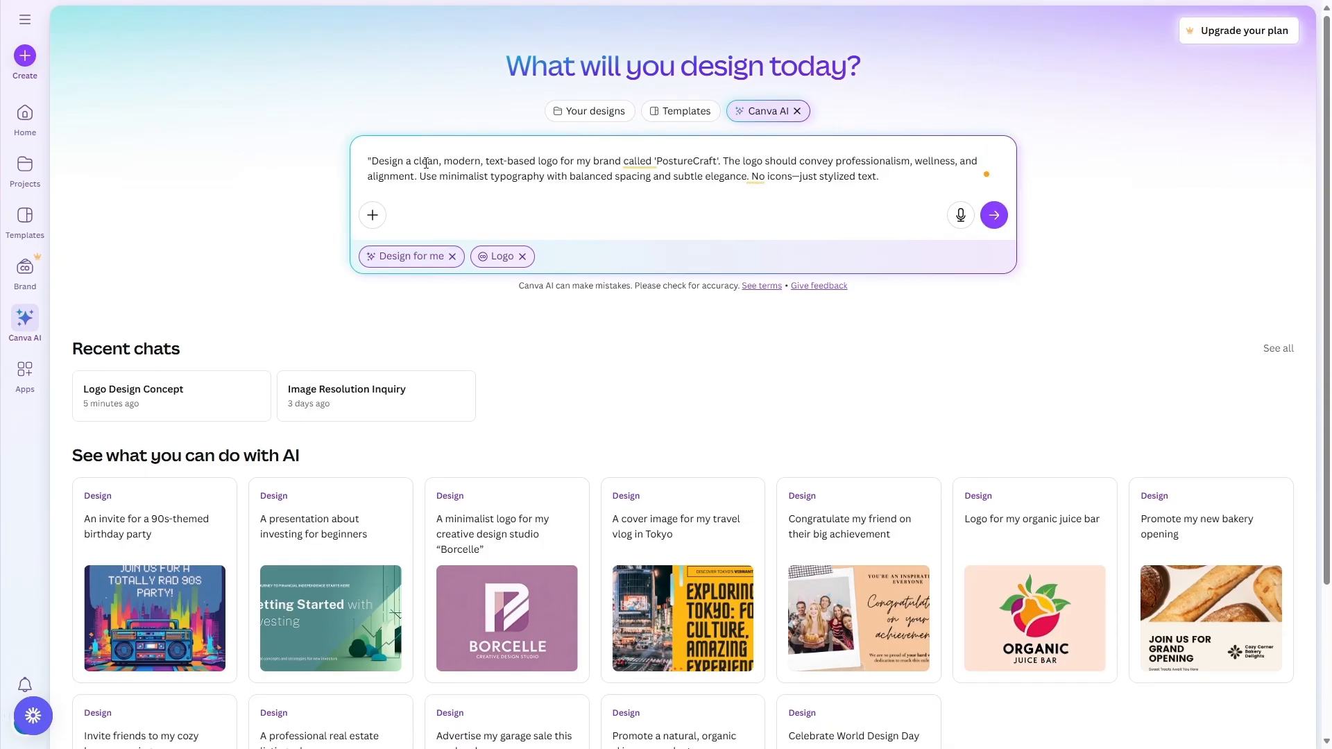
pyautogui.press('Return')
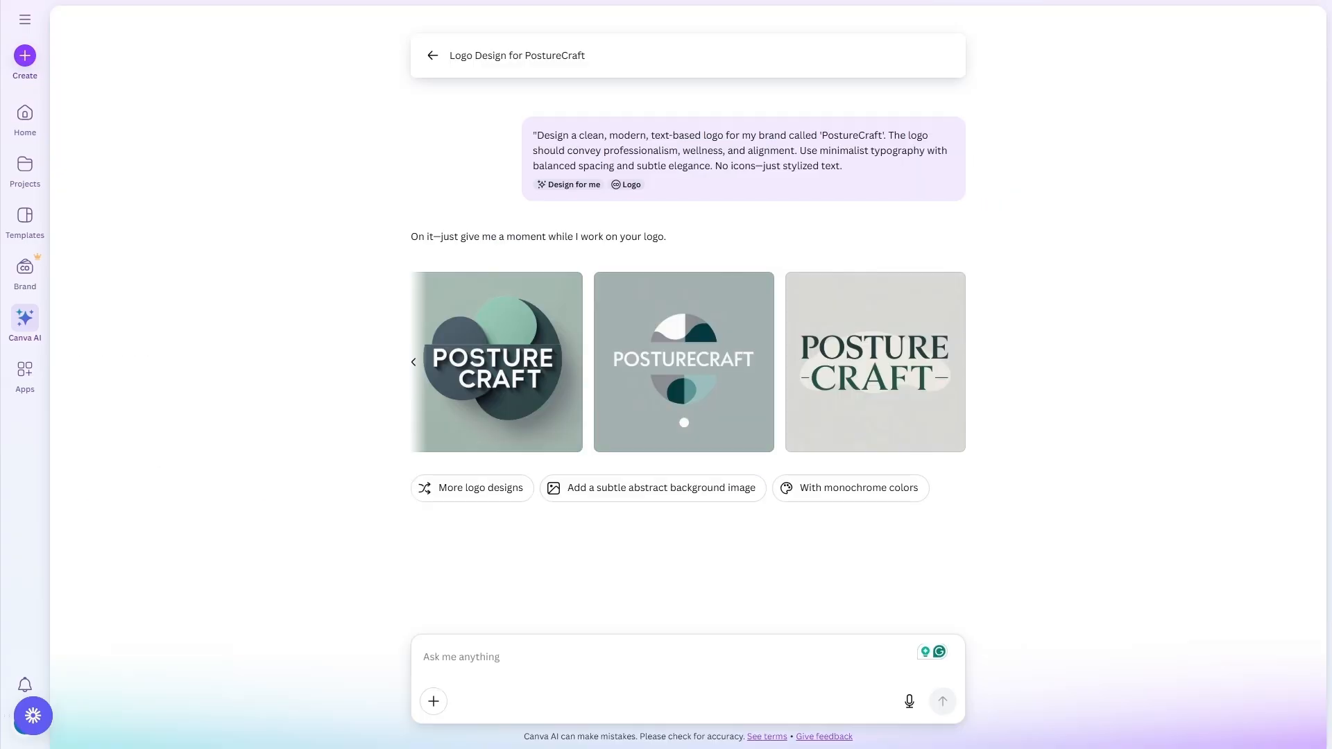
pyautogui.click(525, 644)
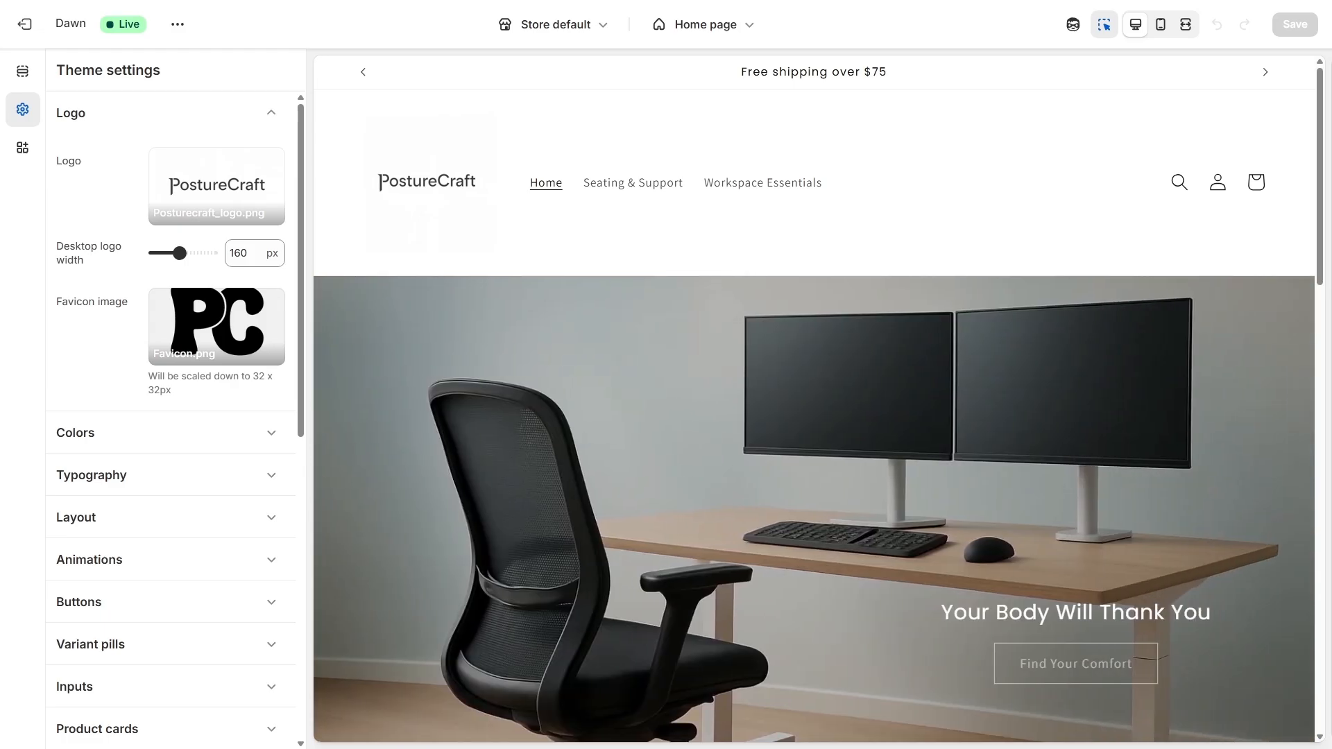
# Step: In the Shopify theme settings, replace the store logo with the new round green PostureCraft logo PNG
pyautogui.click(231, 193)
pyautogui.click(230, 248)
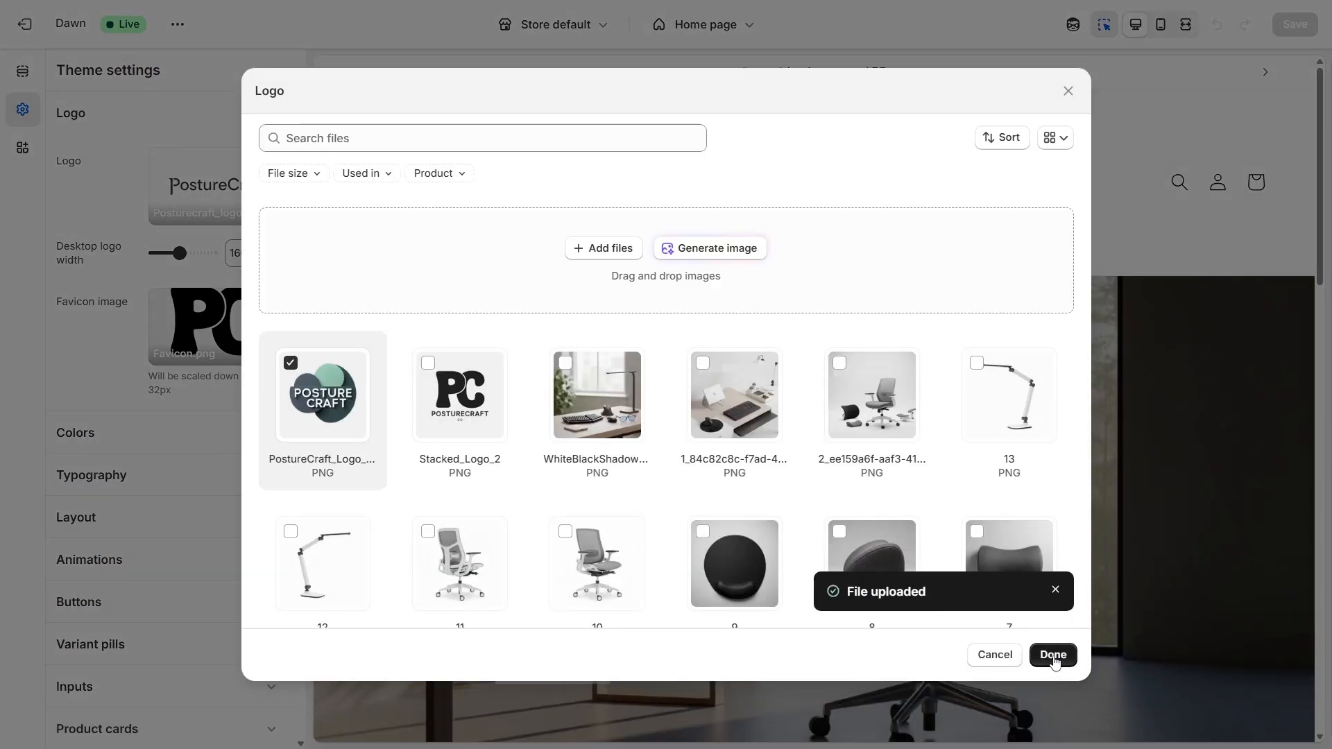
pyautogui.click(1054, 655)
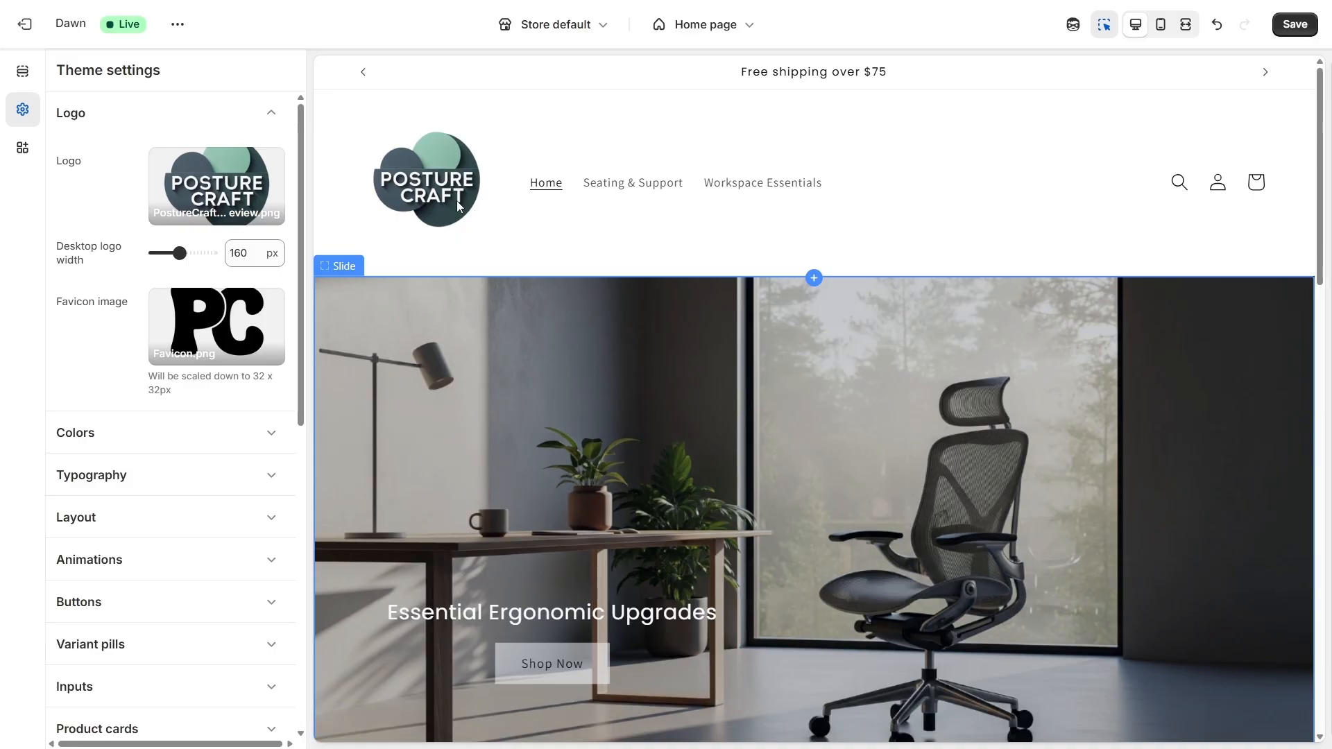